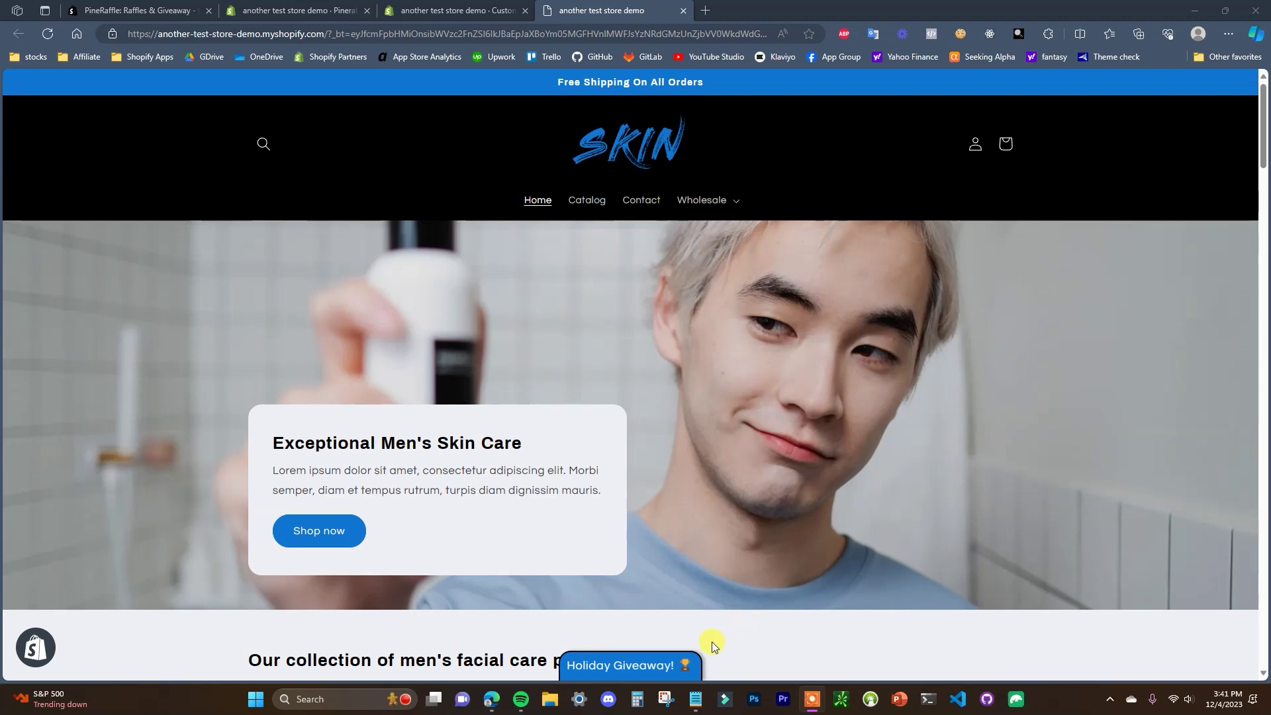
# Examine the storefront's Holiday Giveaway widget, its entry terms and prize, and the PineRaffle listing in the app store.
pyautogui.click(660, 668)
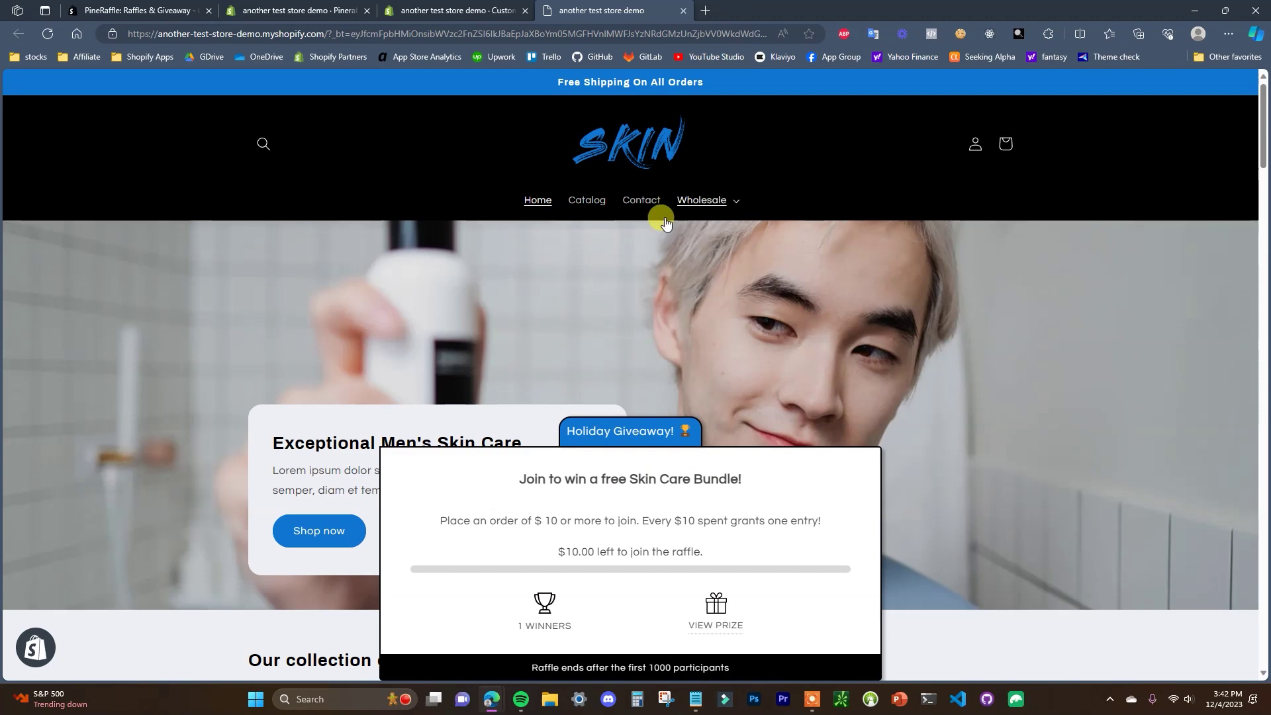
pyautogui.moveTo(629, 478); pyautogui.dragTo(731, 482)
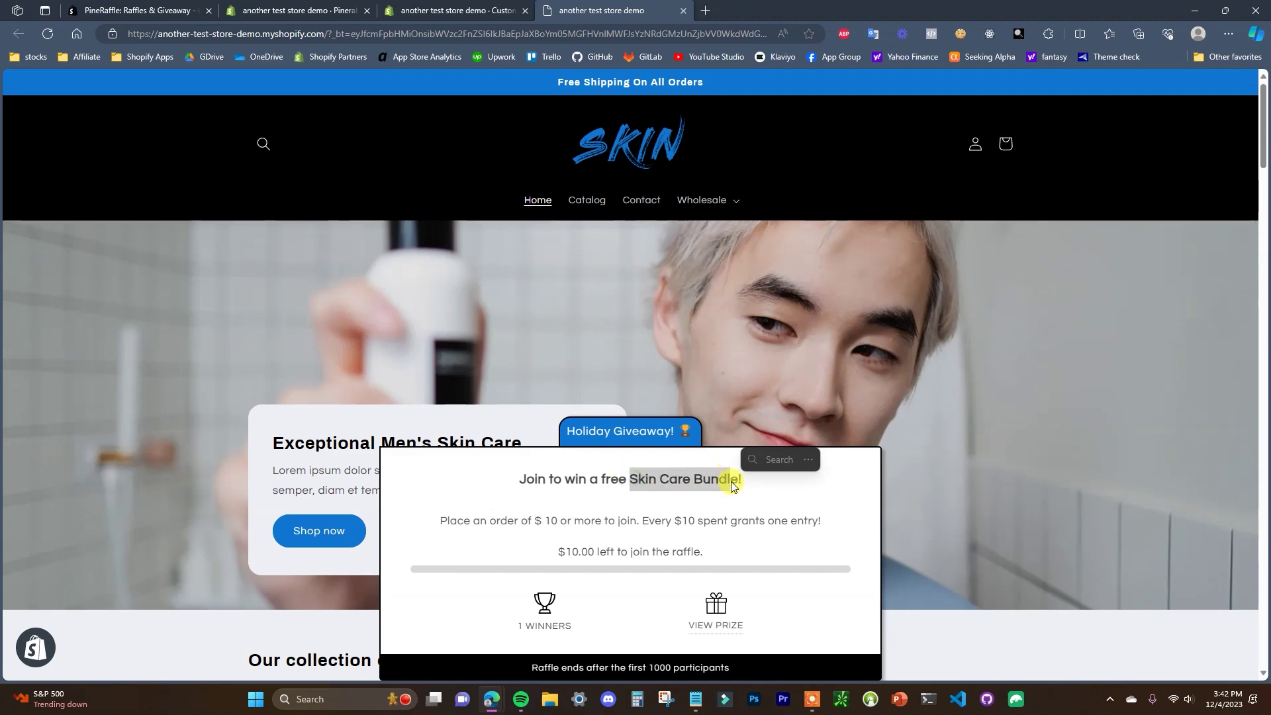
pyautogui.click(754, 494)
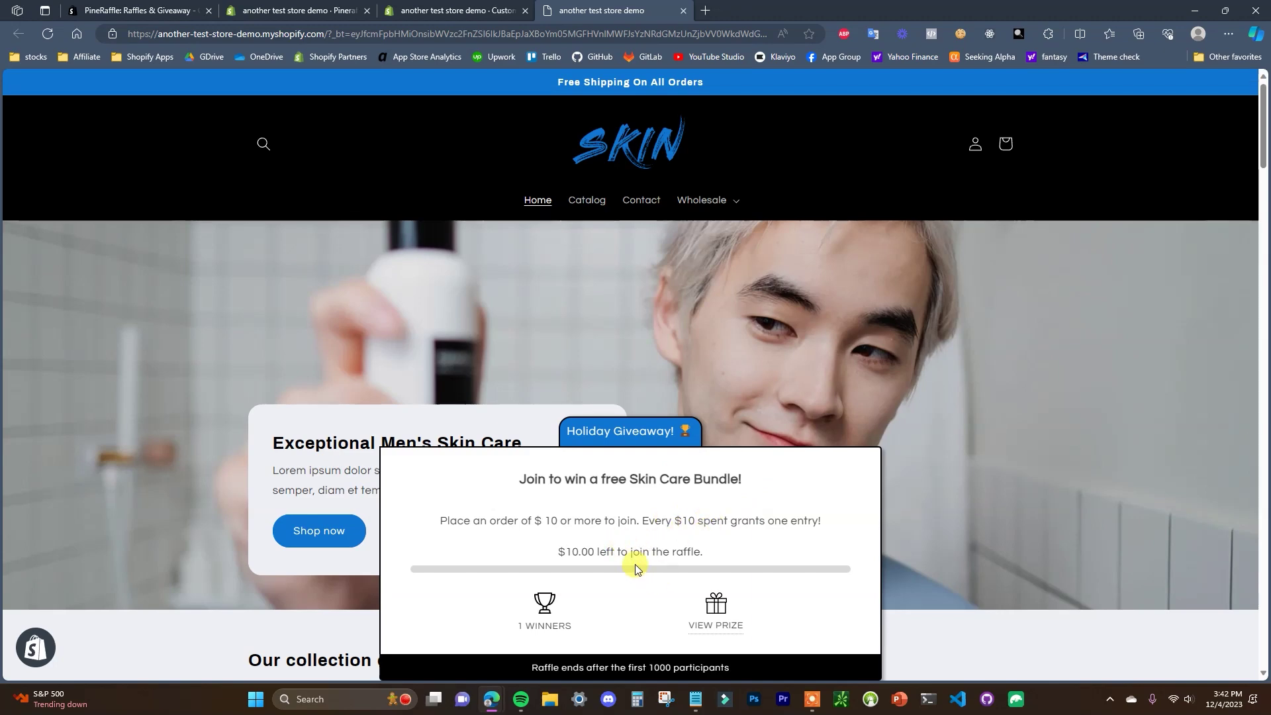
pyautogui.click(724, 628)
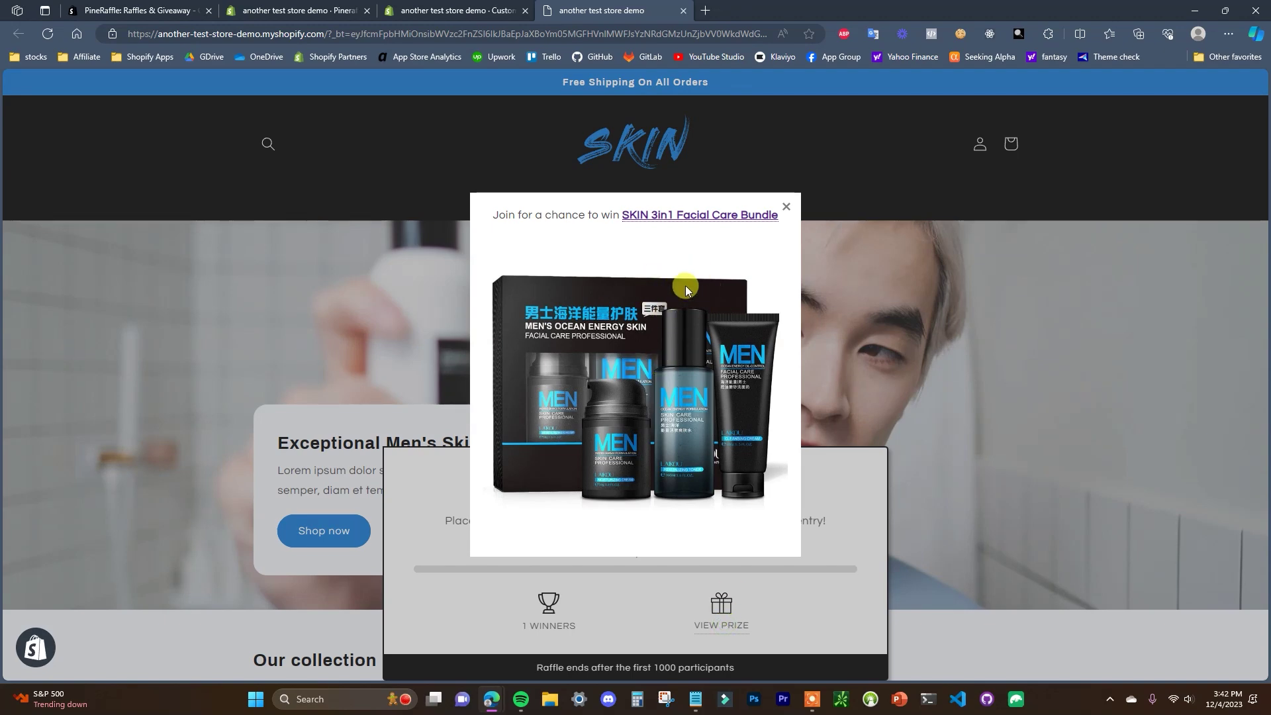
pyautogui.click(786, 207)
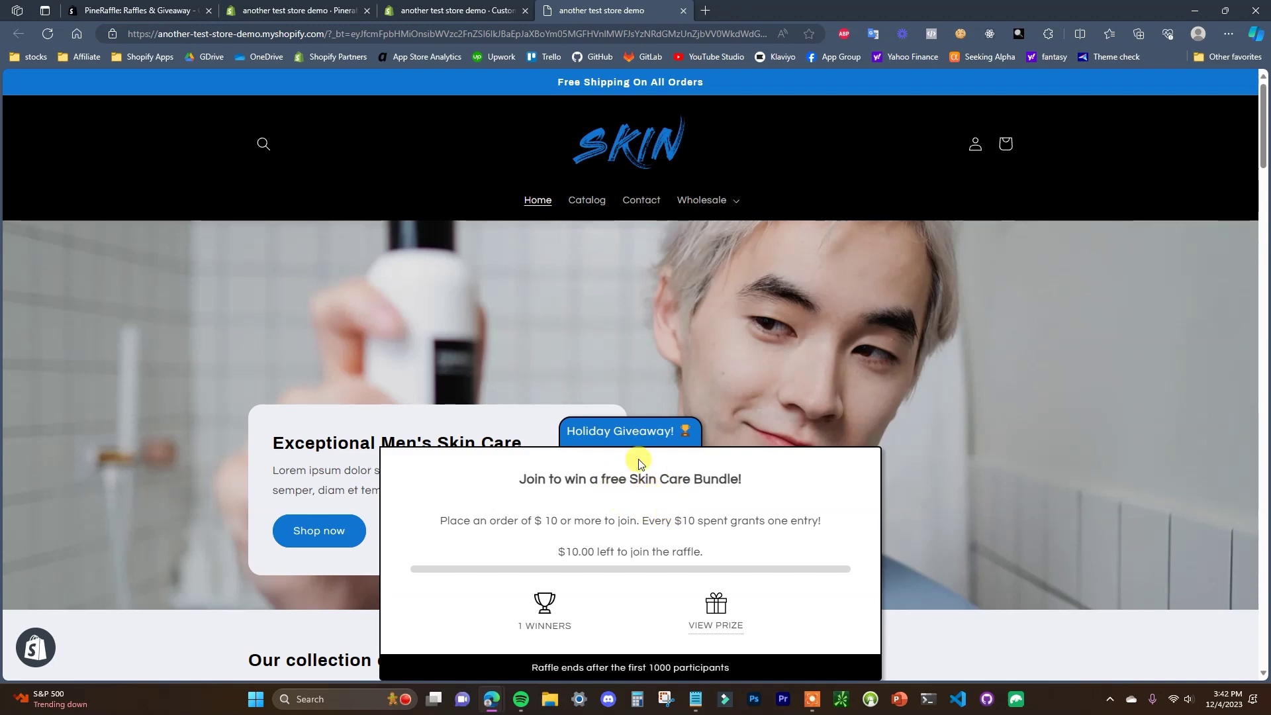
pyautogui.click(137, 11)
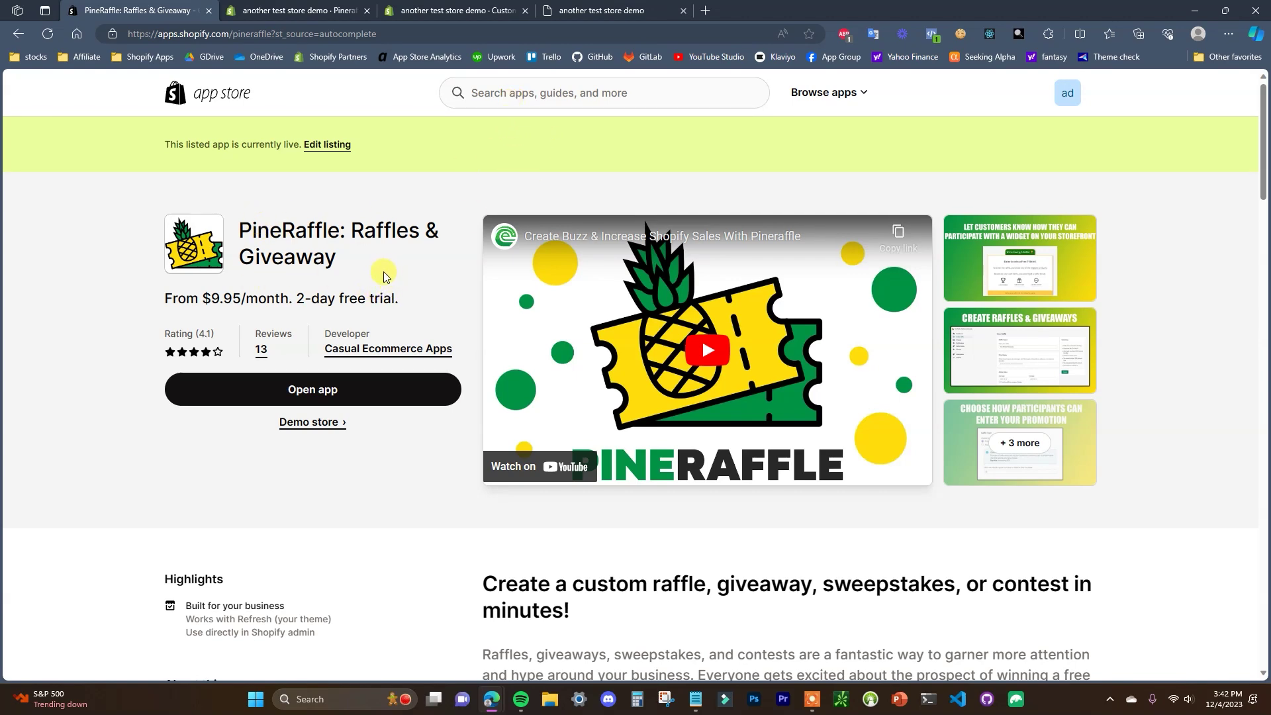
pyautogui.click(575, 8)
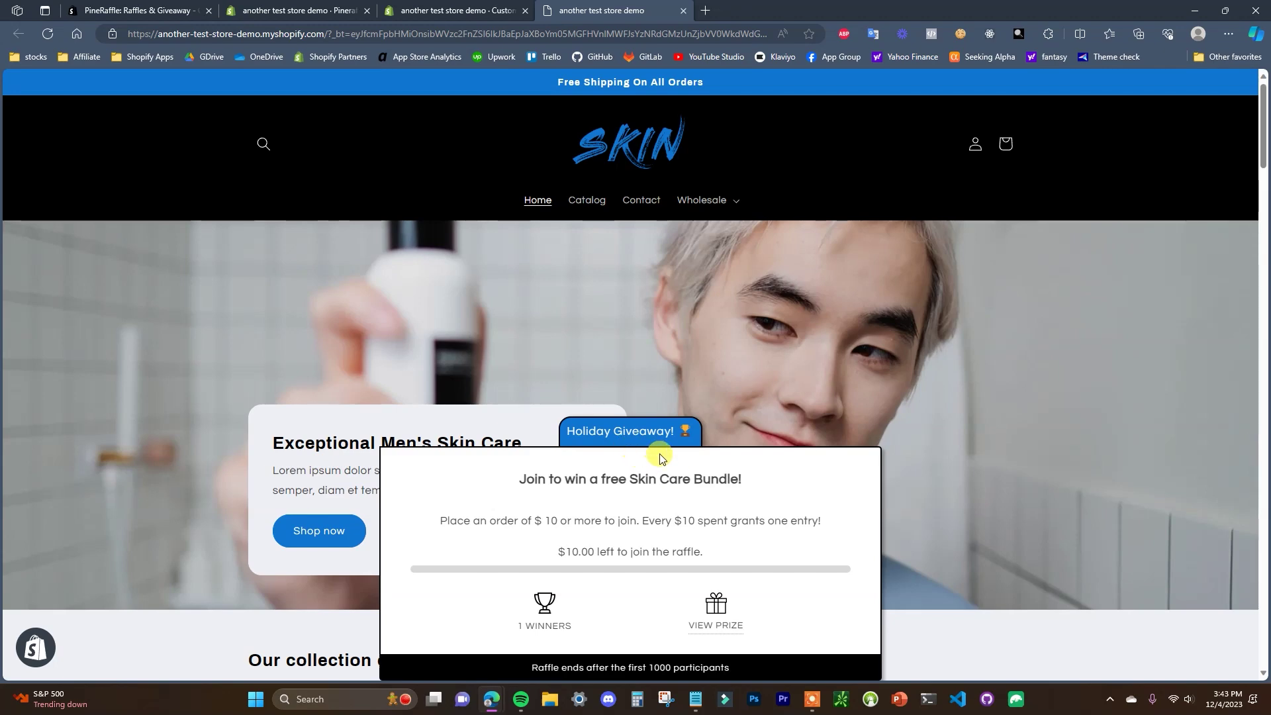
# Open the new raffle form of the Pineraffle app in the Shopify admin and compare it with the storefront widget.
pyautogui.click(315, 10)
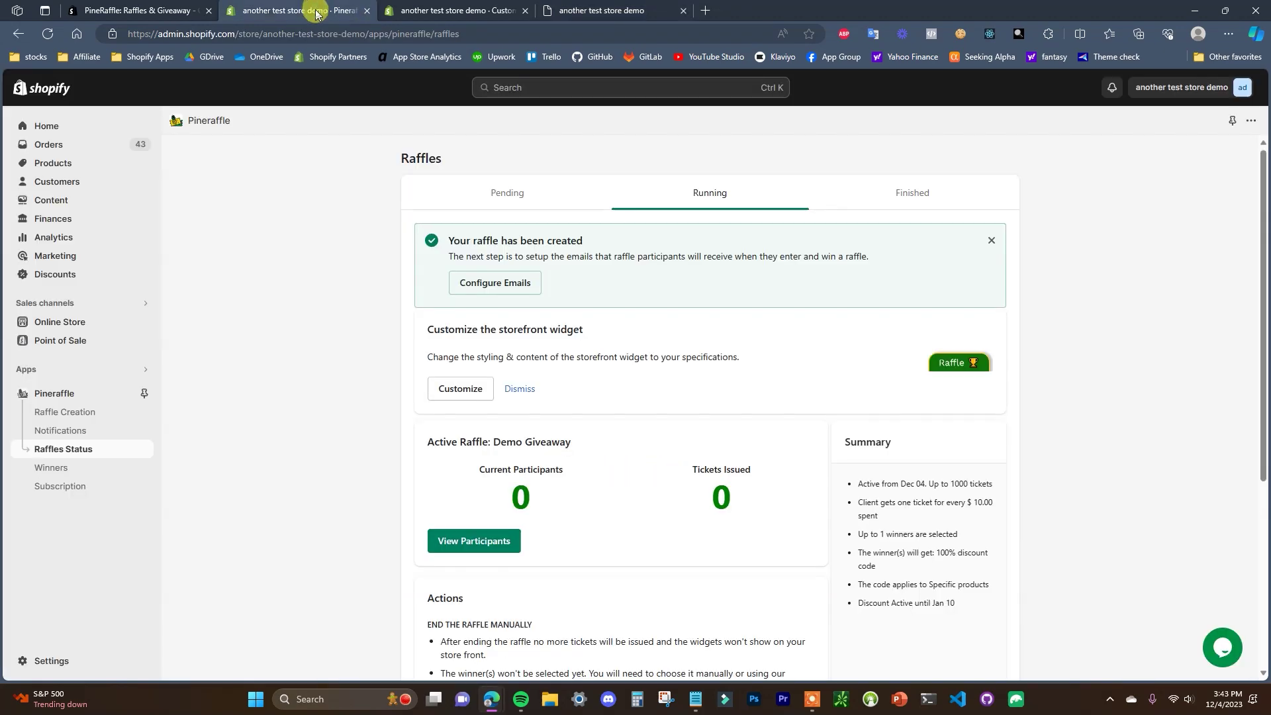
pyautogui.click(105, 395)
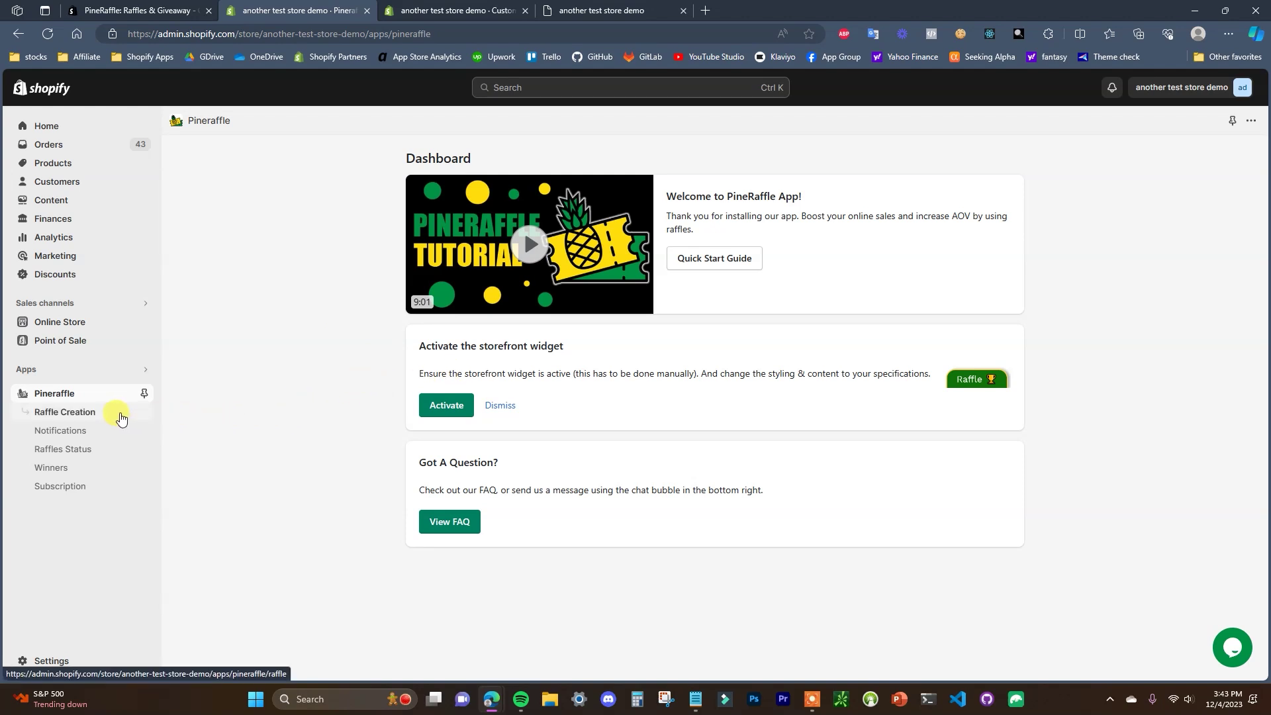
pyautogui.click(120, 419)
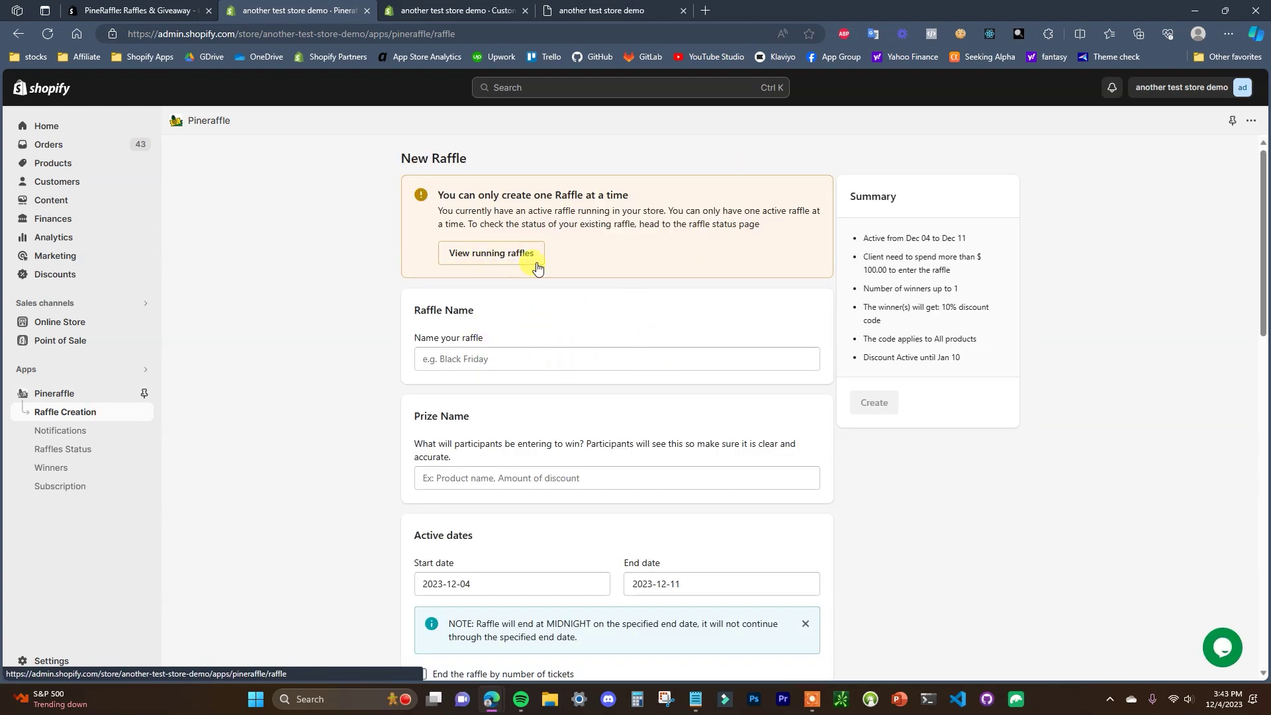
pyautogui.click(587, 9)
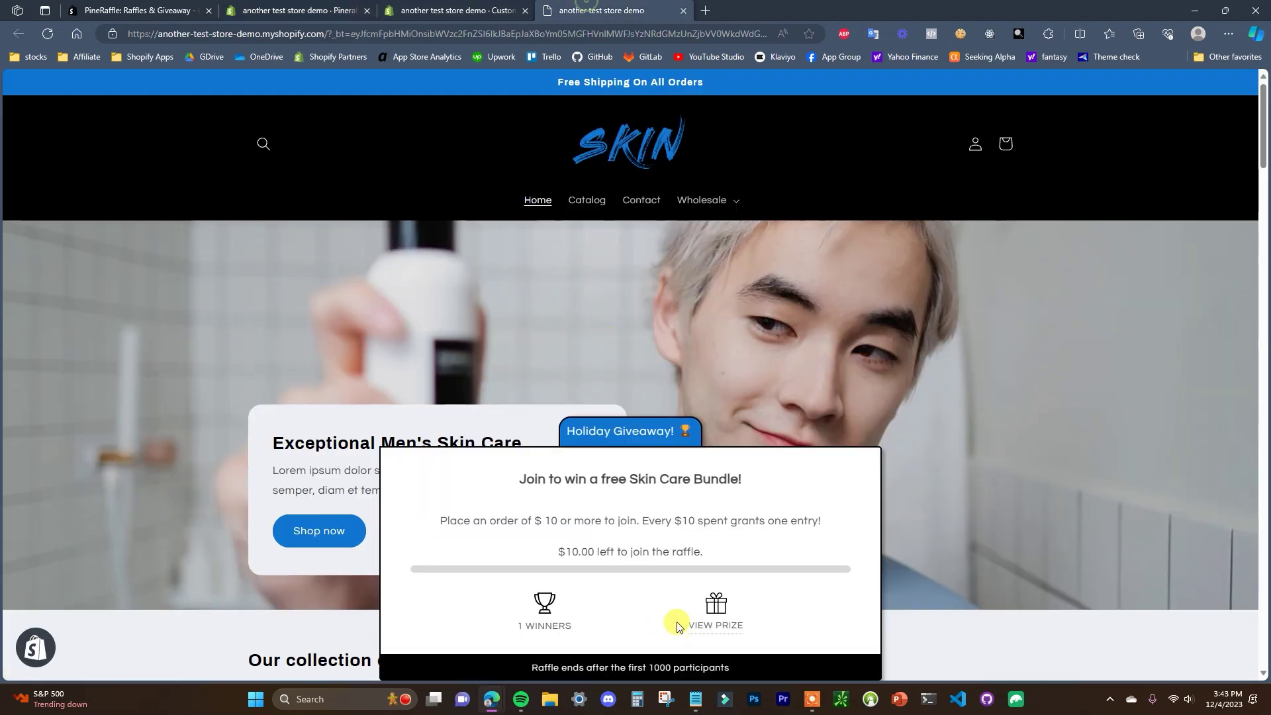
pyautogui.hotkey('ctrl', '2')
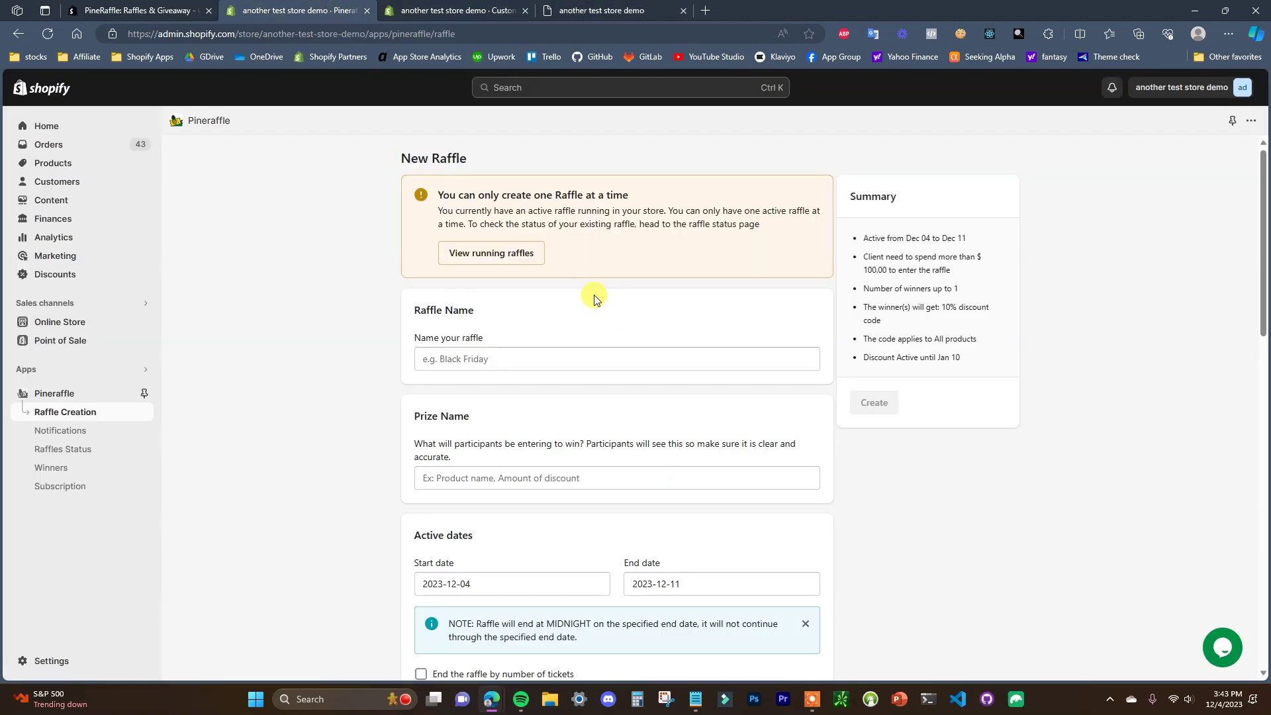
# Name the new raffle "demo raffle 2".
pyautogui.scroll(-1, 605, 337)
pyautogui.scroll(1, 606, 344)
pyautogui.click(676, 359)
pyautogui.write('demo raffle 2')
# Review the available prize types against the storefront widget and enter "Demo prize" as the prize name.
pyautogui.scroll(-1, 511, 364)
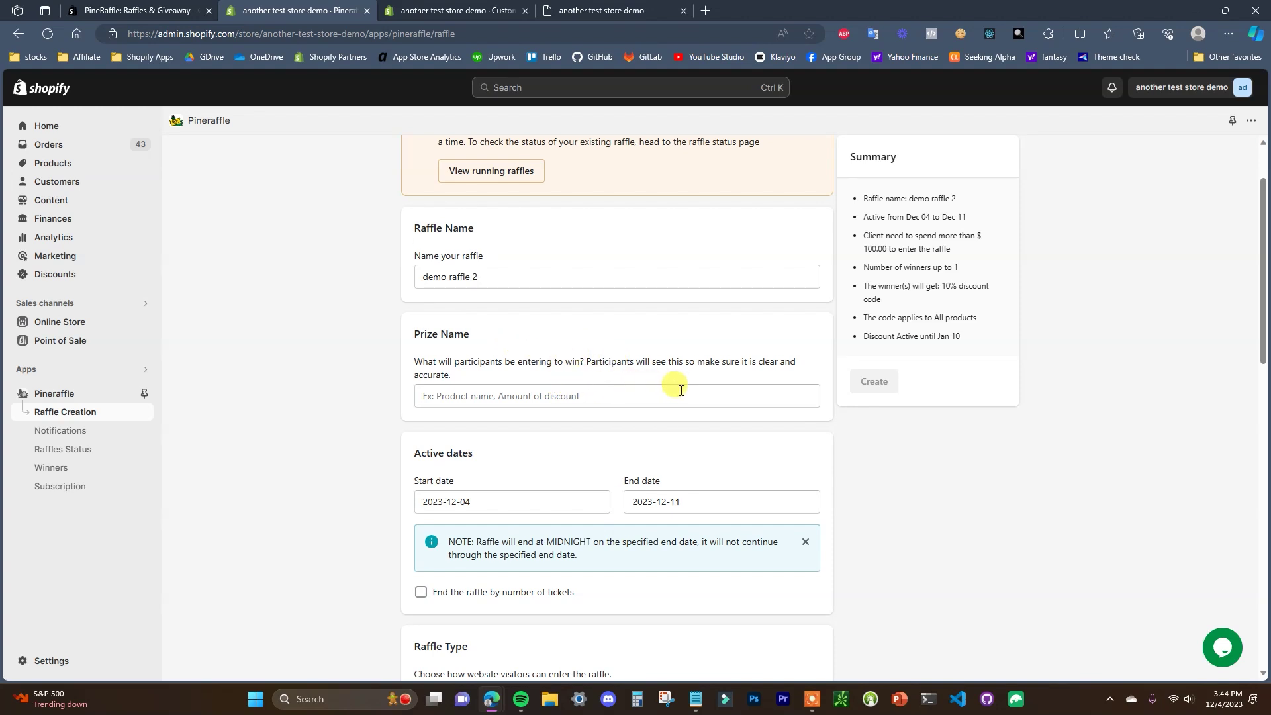
pyautogui.scroll(-10, 585, 386)
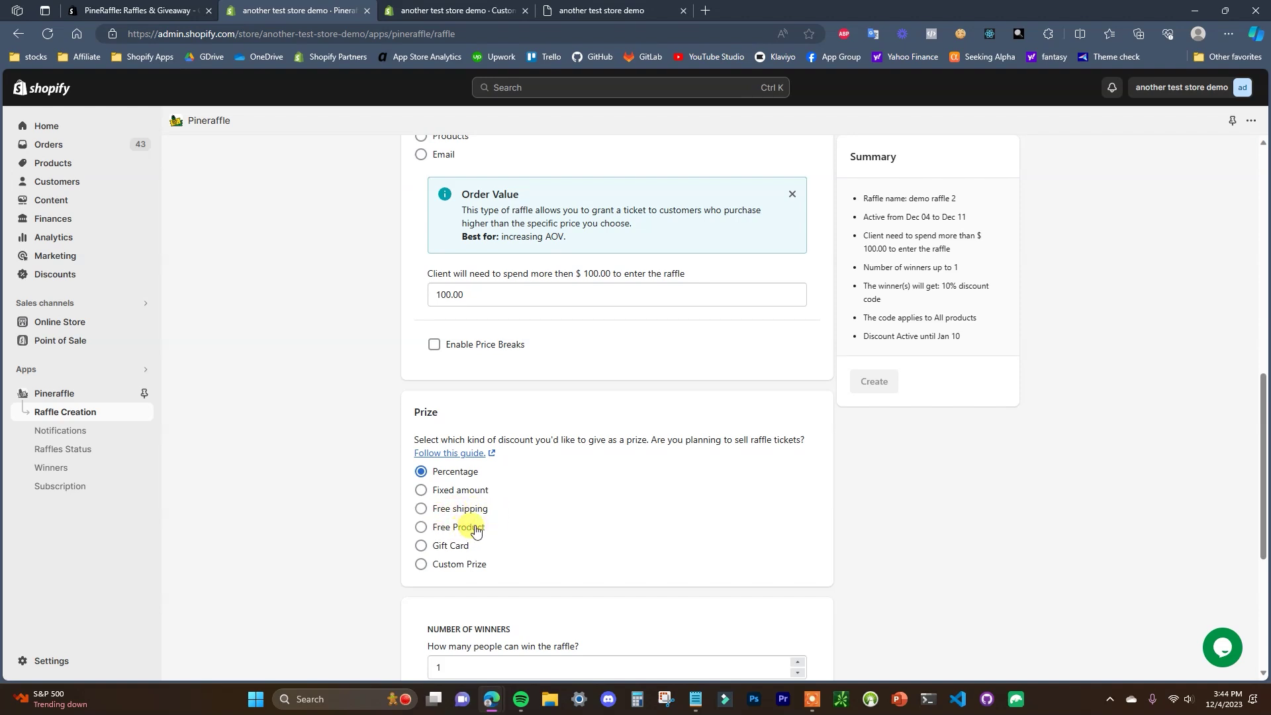
pyautogui.click(561, 5)
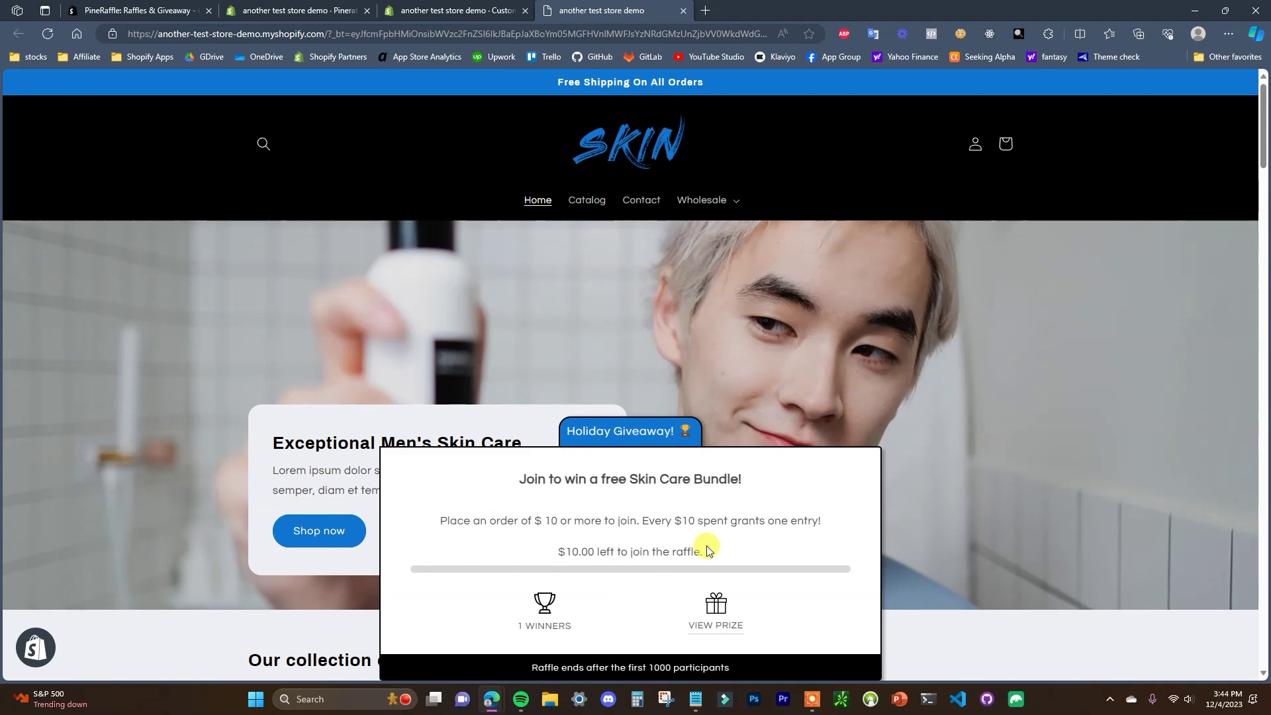
pyautogui.click(305, 10)
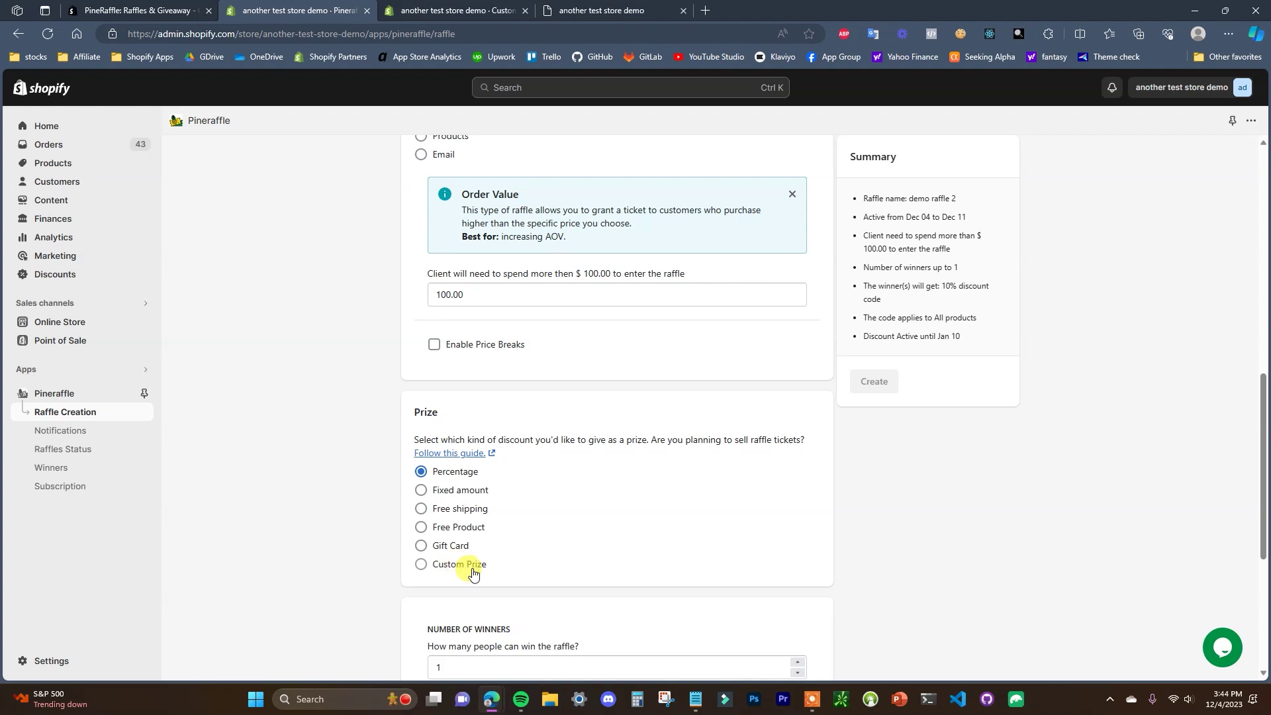
pyautogui.write('Demo prize')
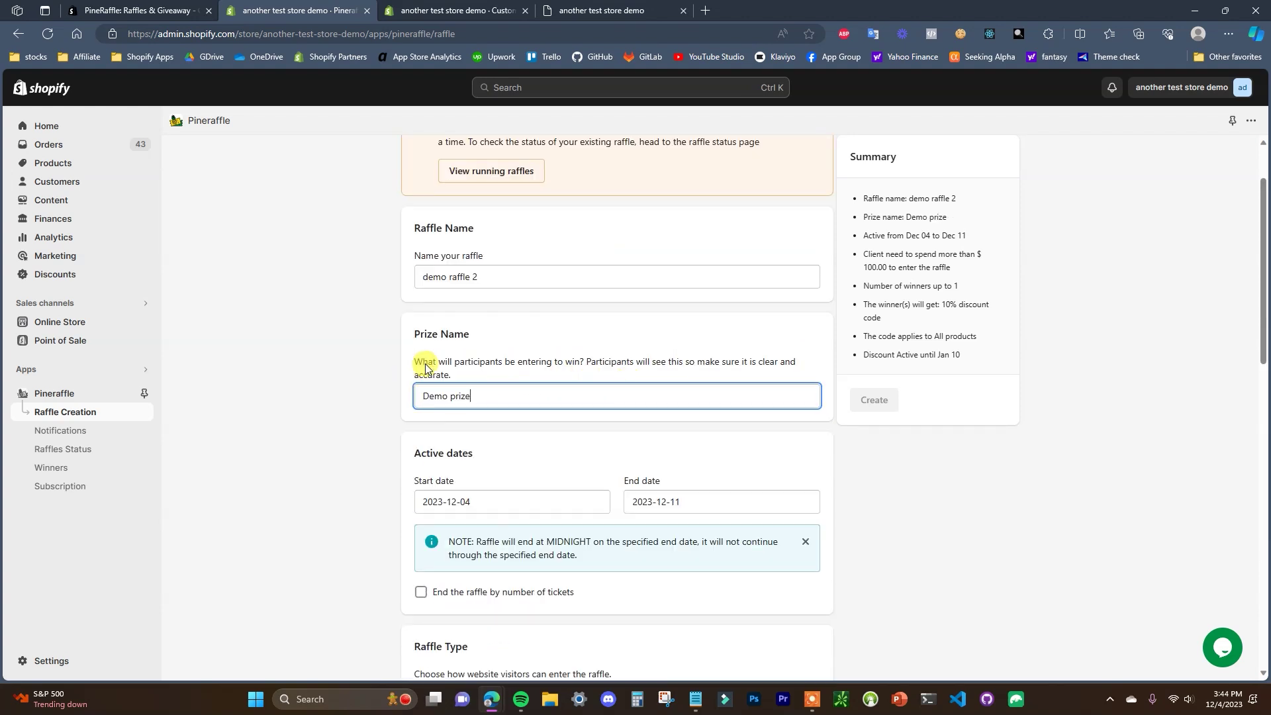
pyautogui.click(394, 460)
# Set the raffle to end by number of tickets instead of on an end date, checking the storefront widget's ending note.
pyautogui.scroll(-1, 394, 441)
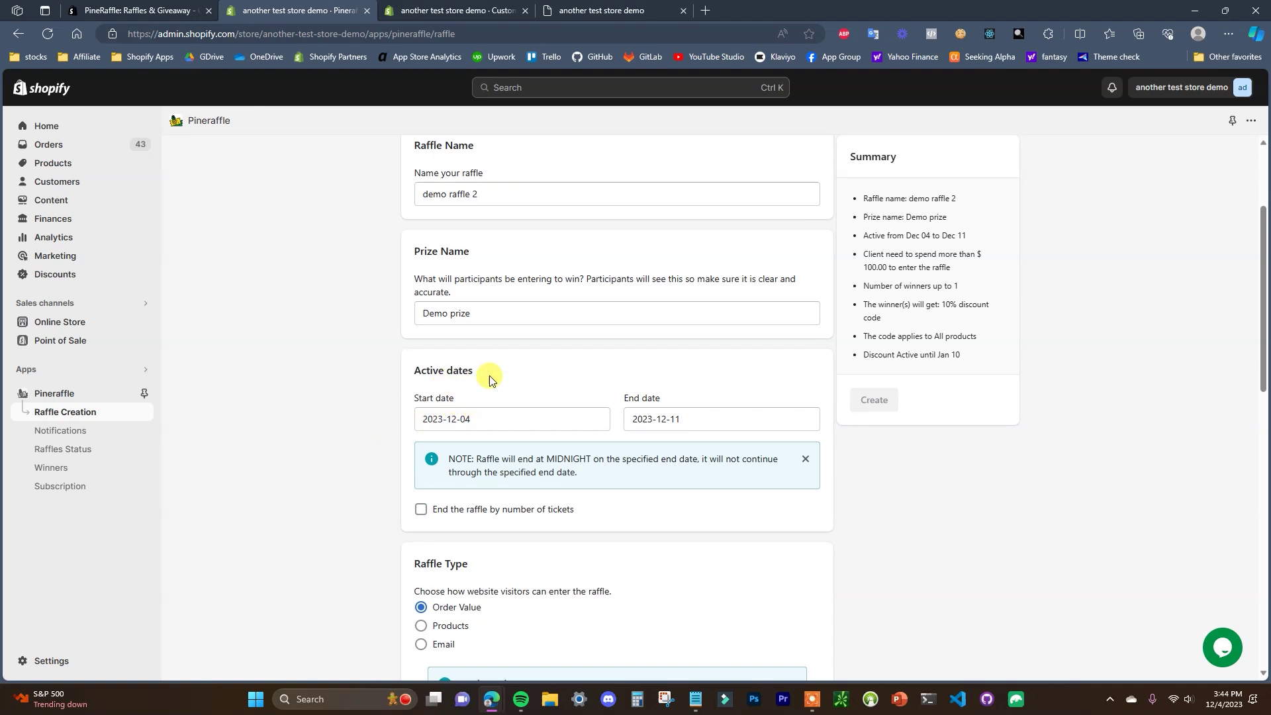
pyautogui.scroll(-1, 488, 372)
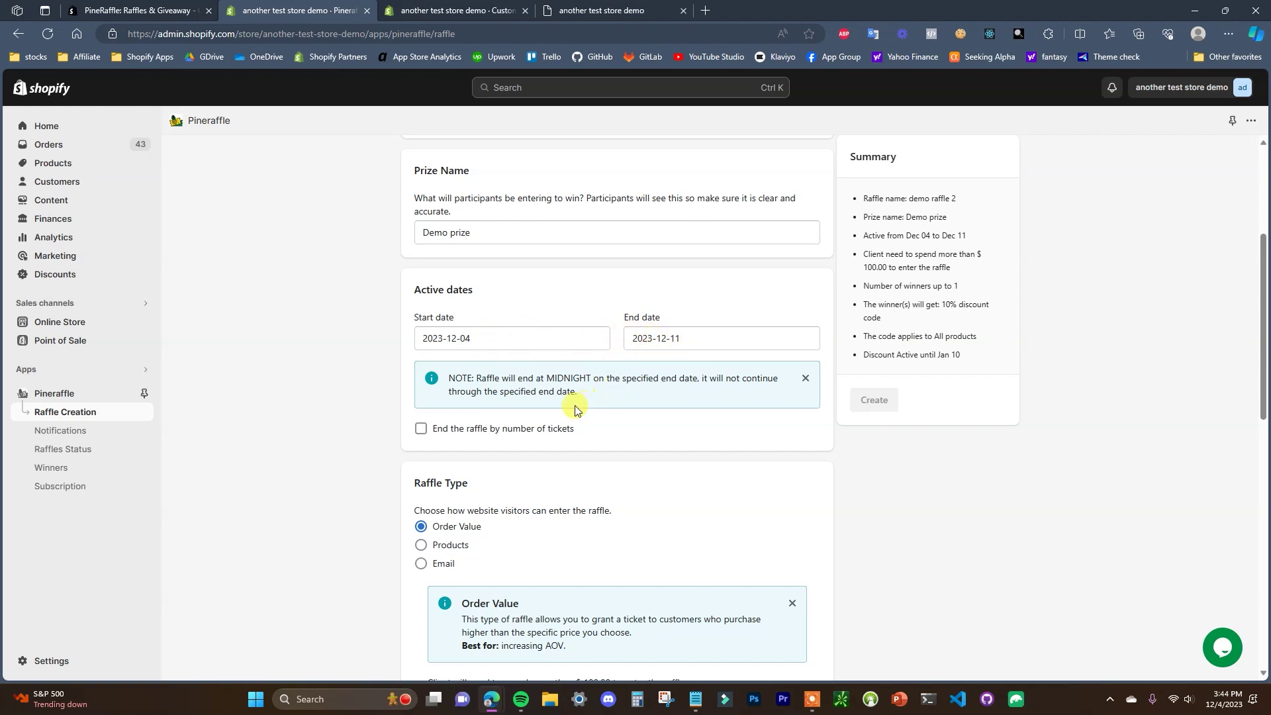
pyautogui.click(455, 428)
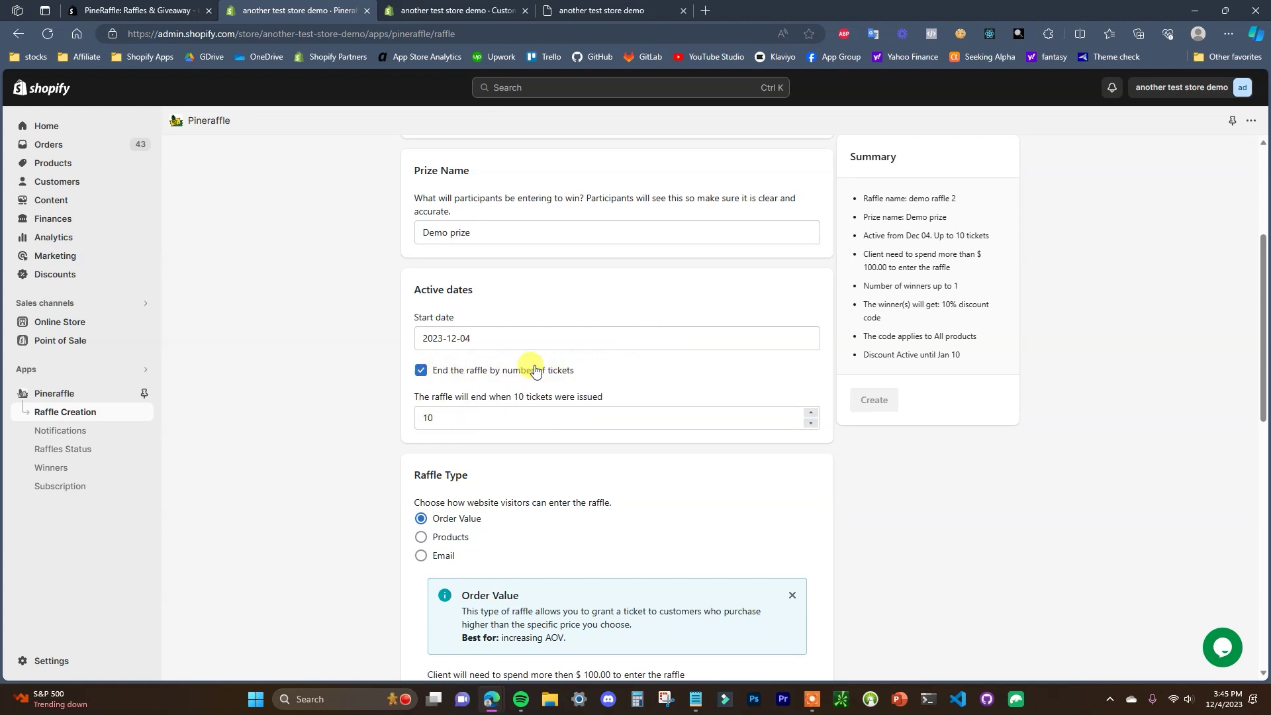
pyautogui.click(547, 7)
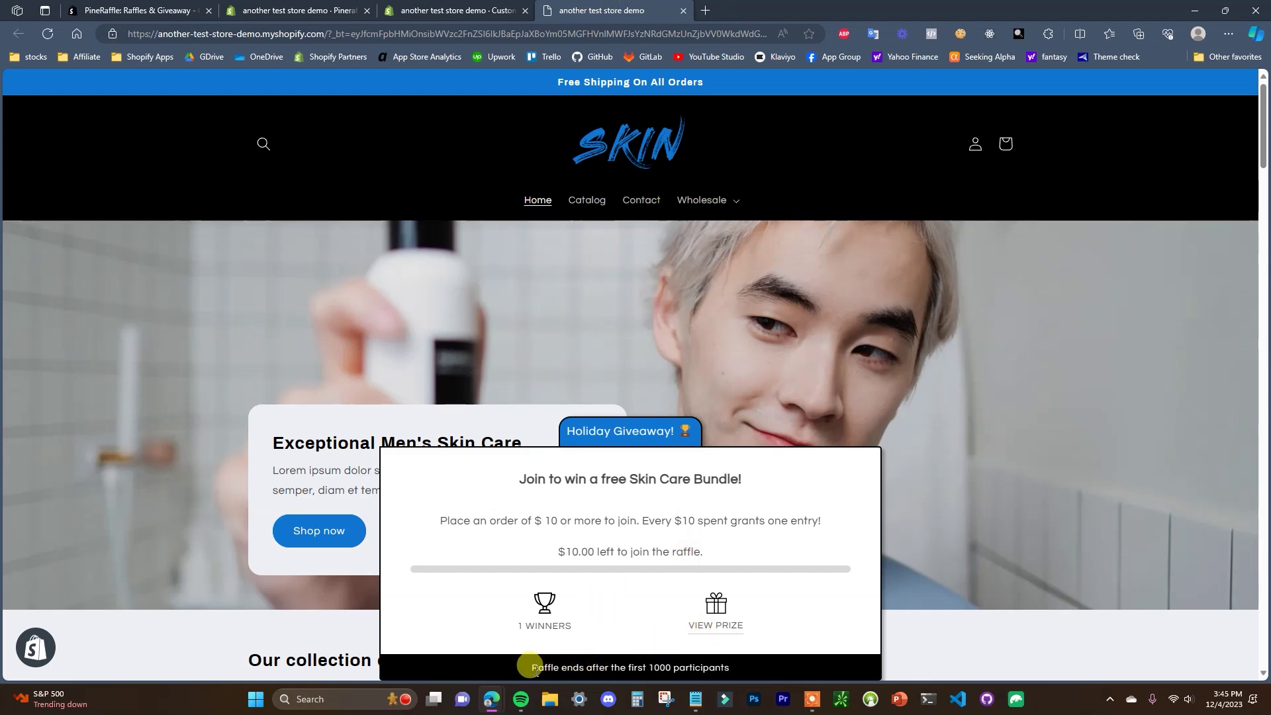
pyautogui.click(730, 669)
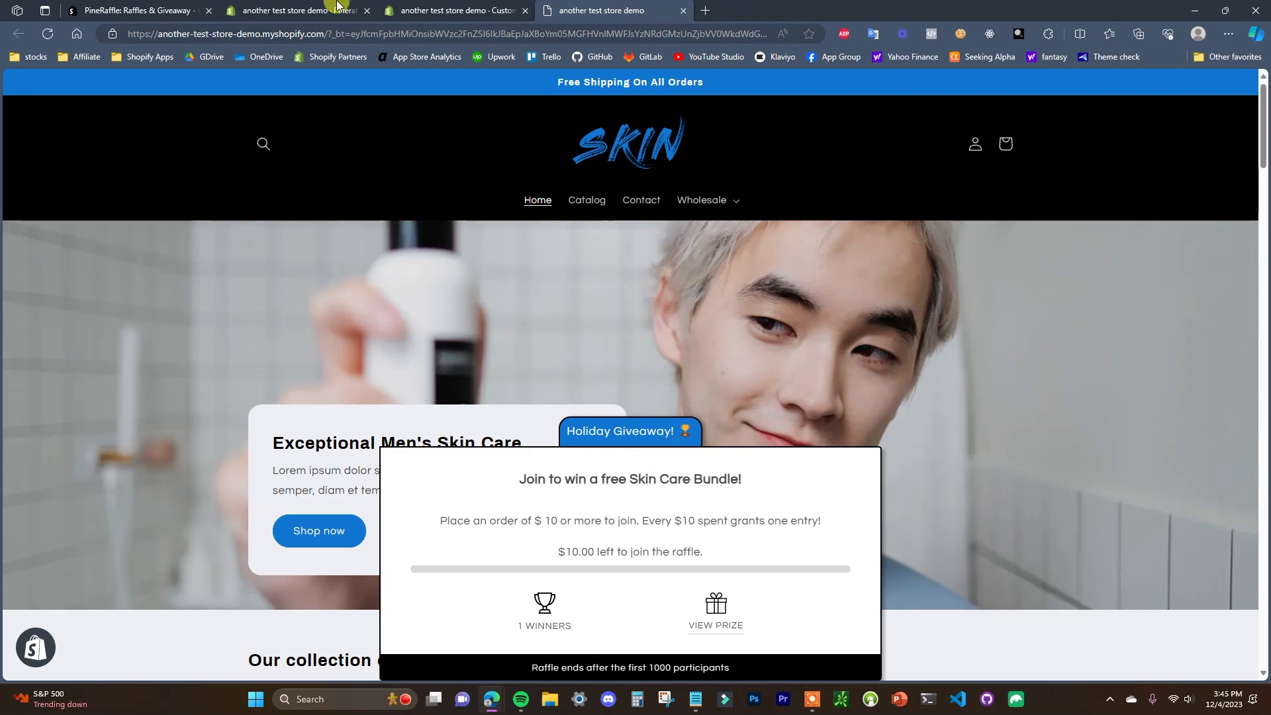
pyautogui.click(292, 6)
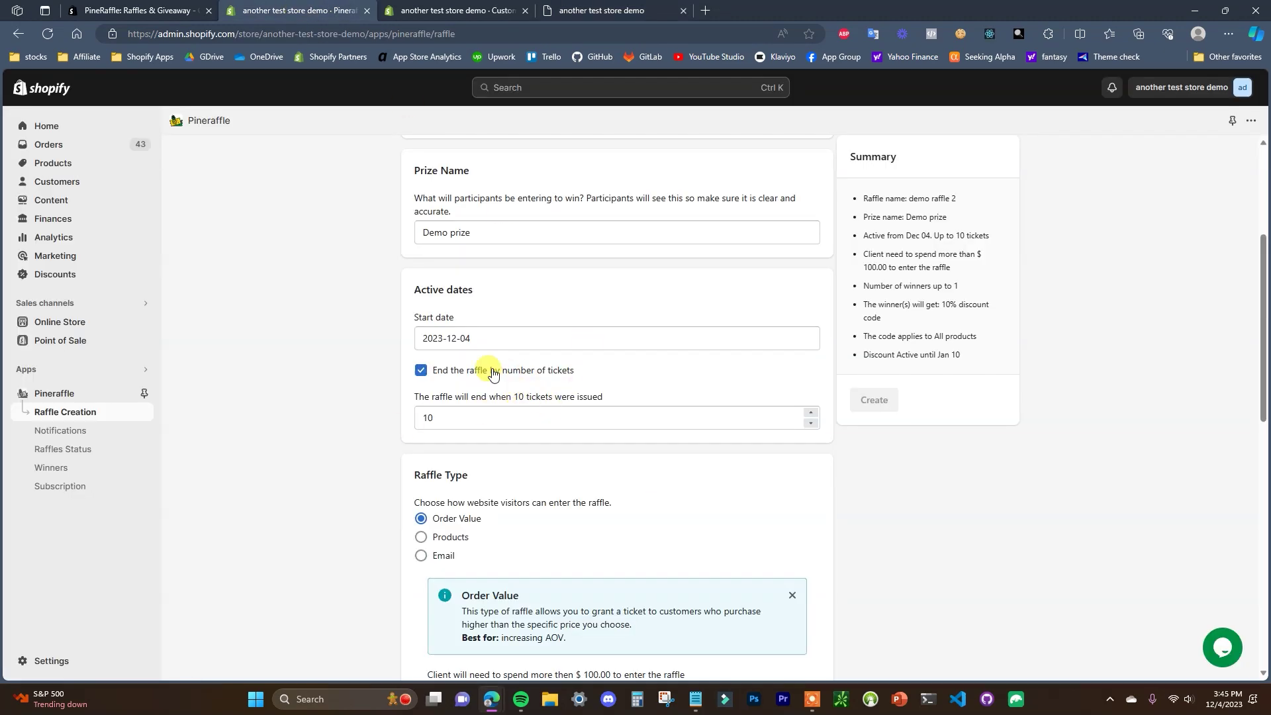
pyautogui.click(491, 367)
pyautogui.click(483, 429)
# Enable price breaks for the Order Value raffle type and set the required spend to $10.
pyautogui.scroll(-3, 467, 380)
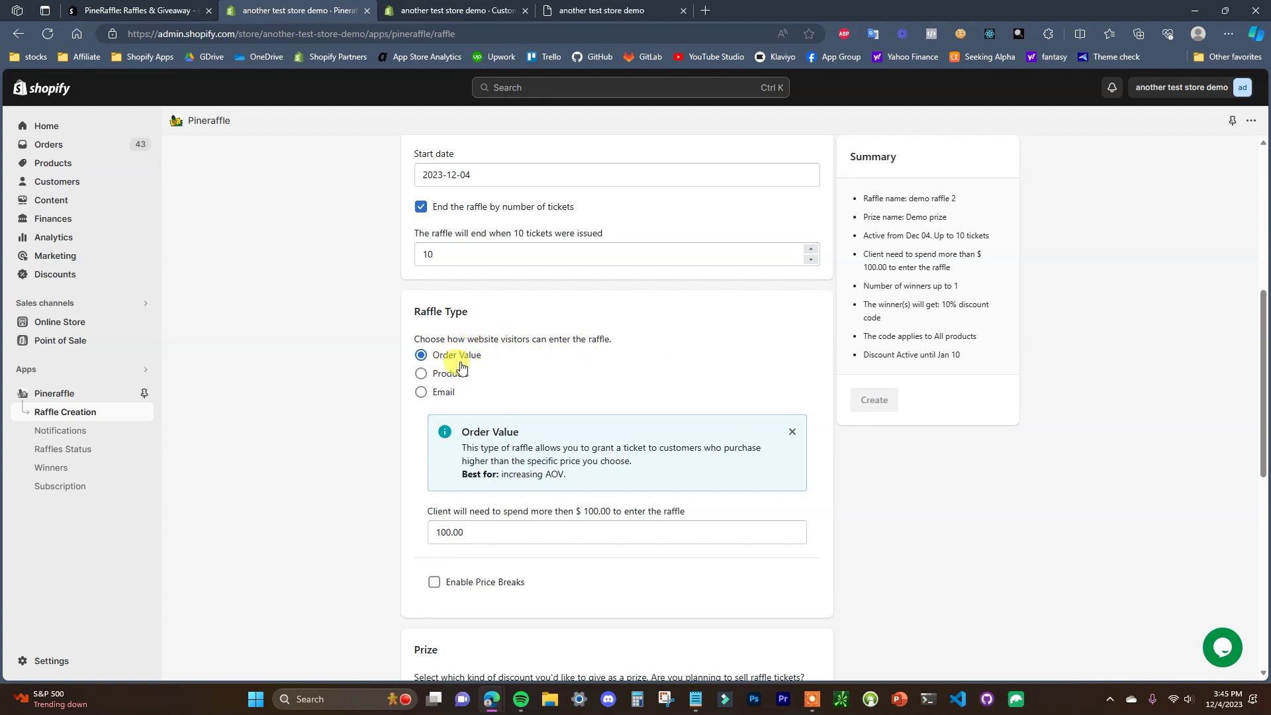
pyautogui.click(590, 10)
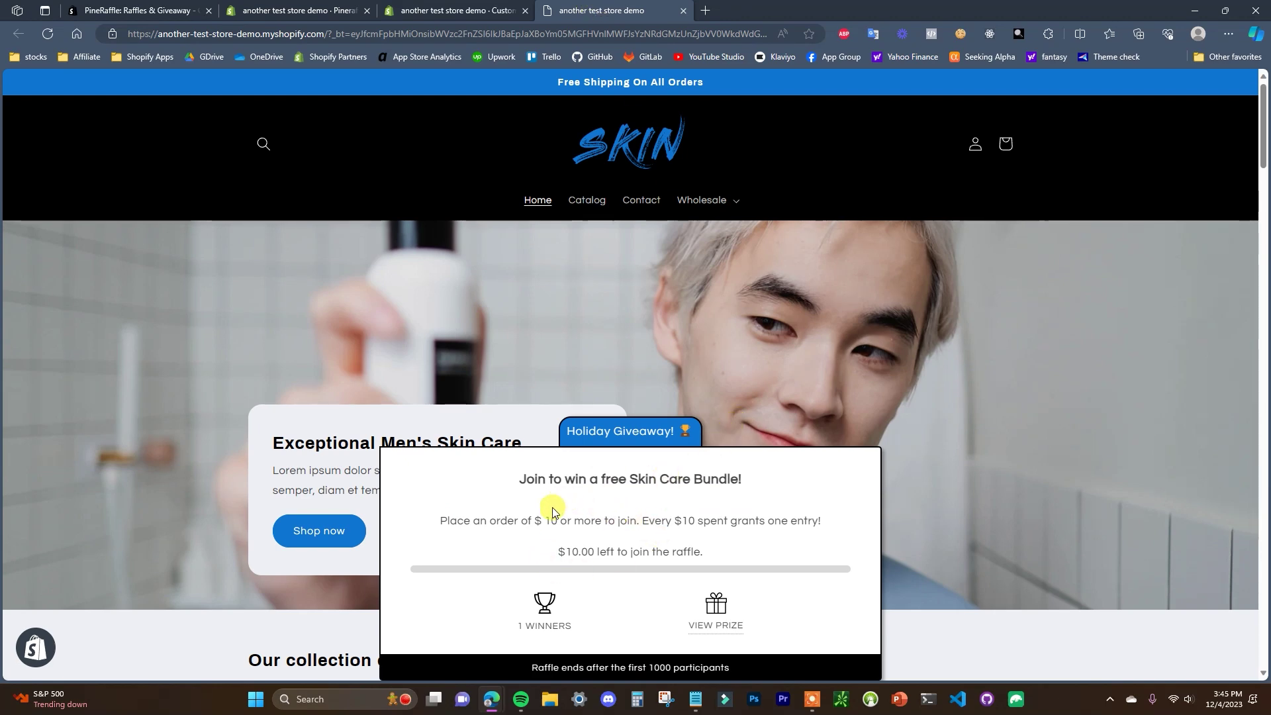
pyautogui.click(350, 7)
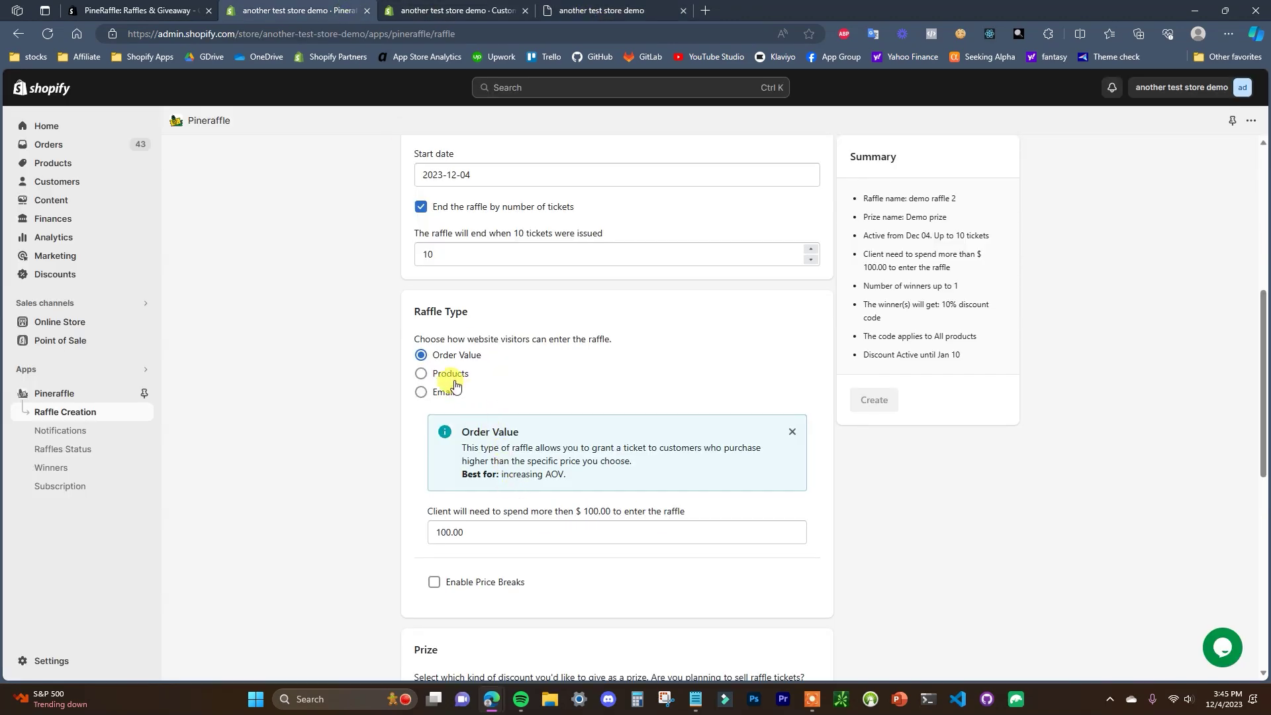
pyautogui.click(464, 584)
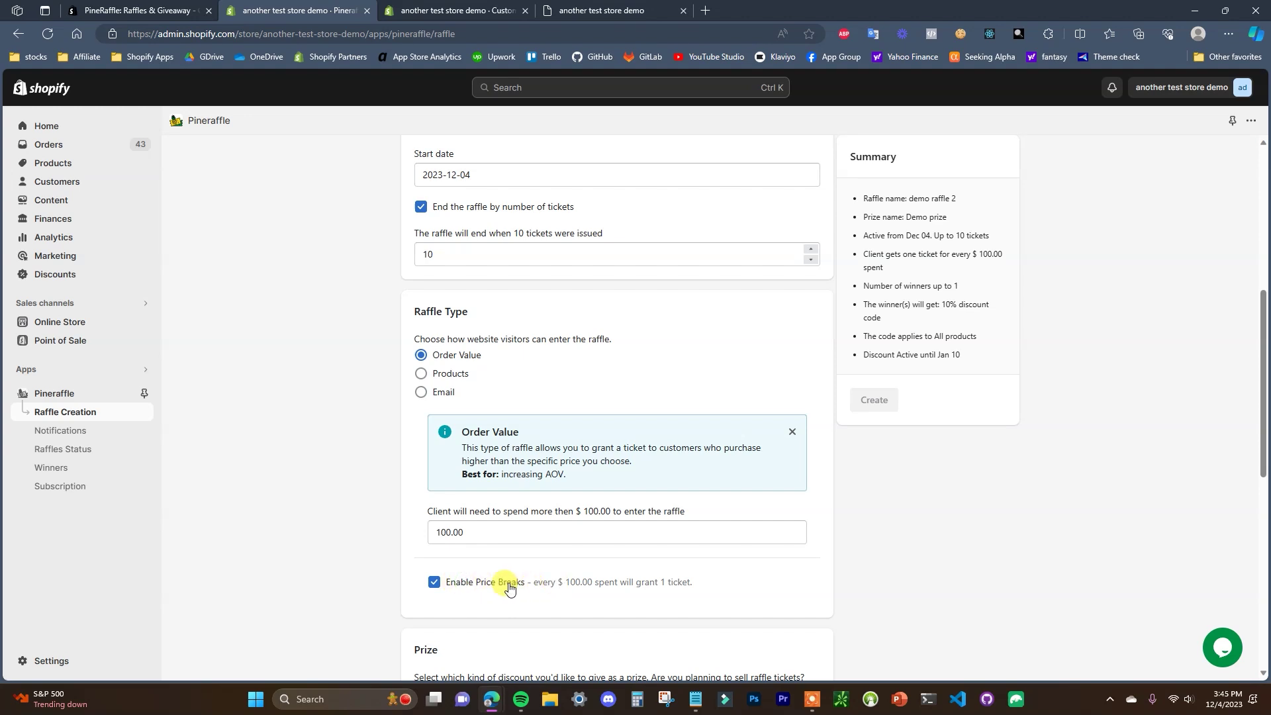
pyautogui.moveTo(475, 535); pyautogui.dragTo(396, 518)
pyautogui.write('10')
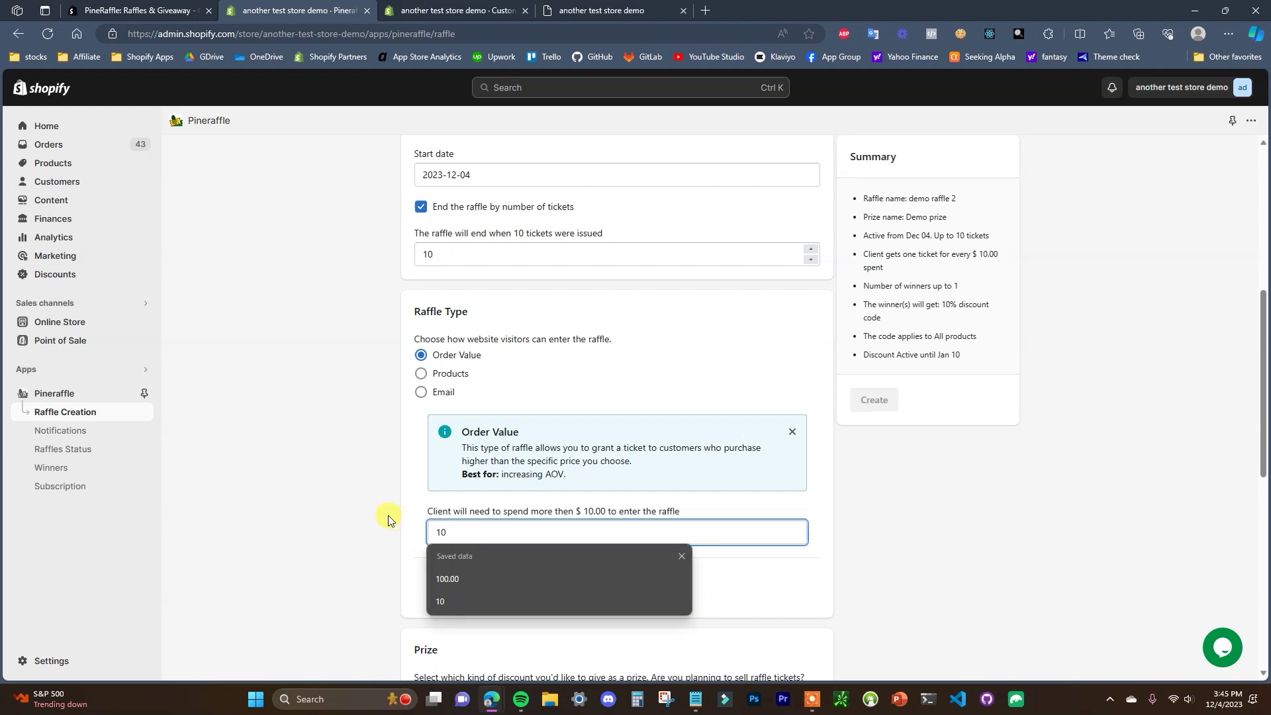
pyautogui.click(388, 515)
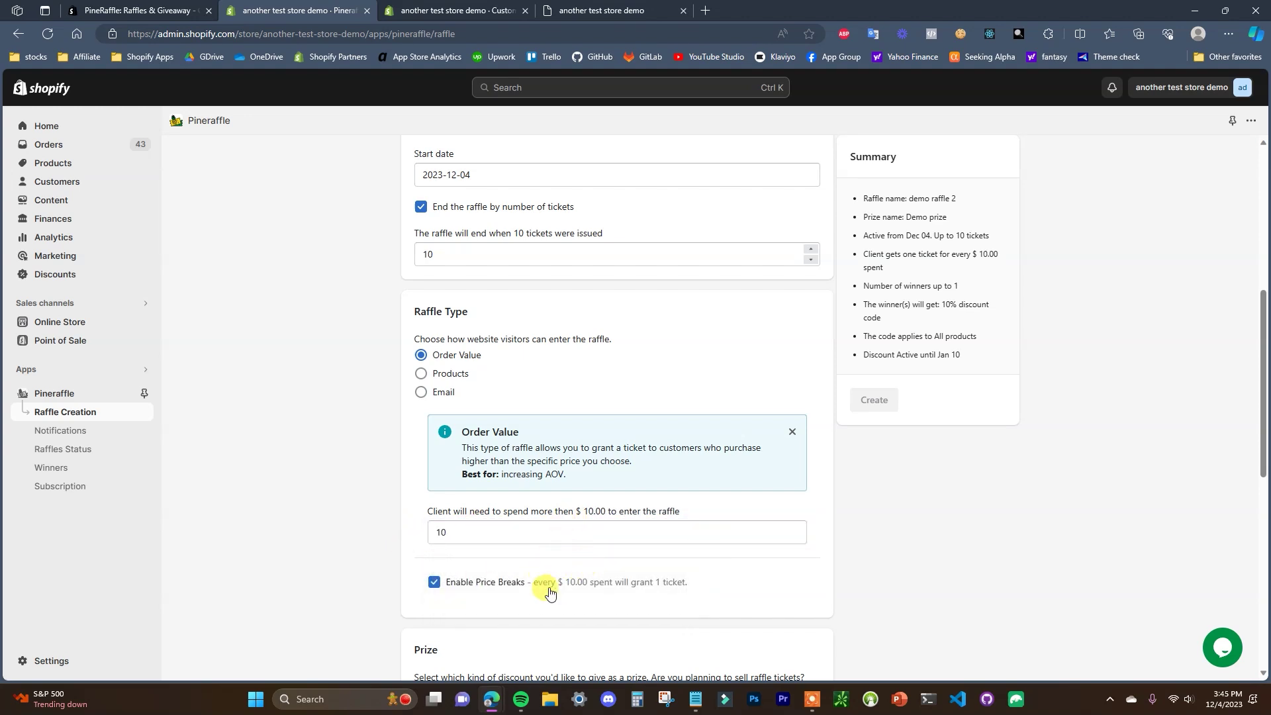
pyautogui.click(619, 6)
pyautogui.click(319, 9)
# Change the raffle type to Products and add 1 Variable T Shirt and 3 Variable T Shirt as ticket-granting products.
pyautogui.click(452, 377)
pyautogui.scroll(-2, 489, 405)
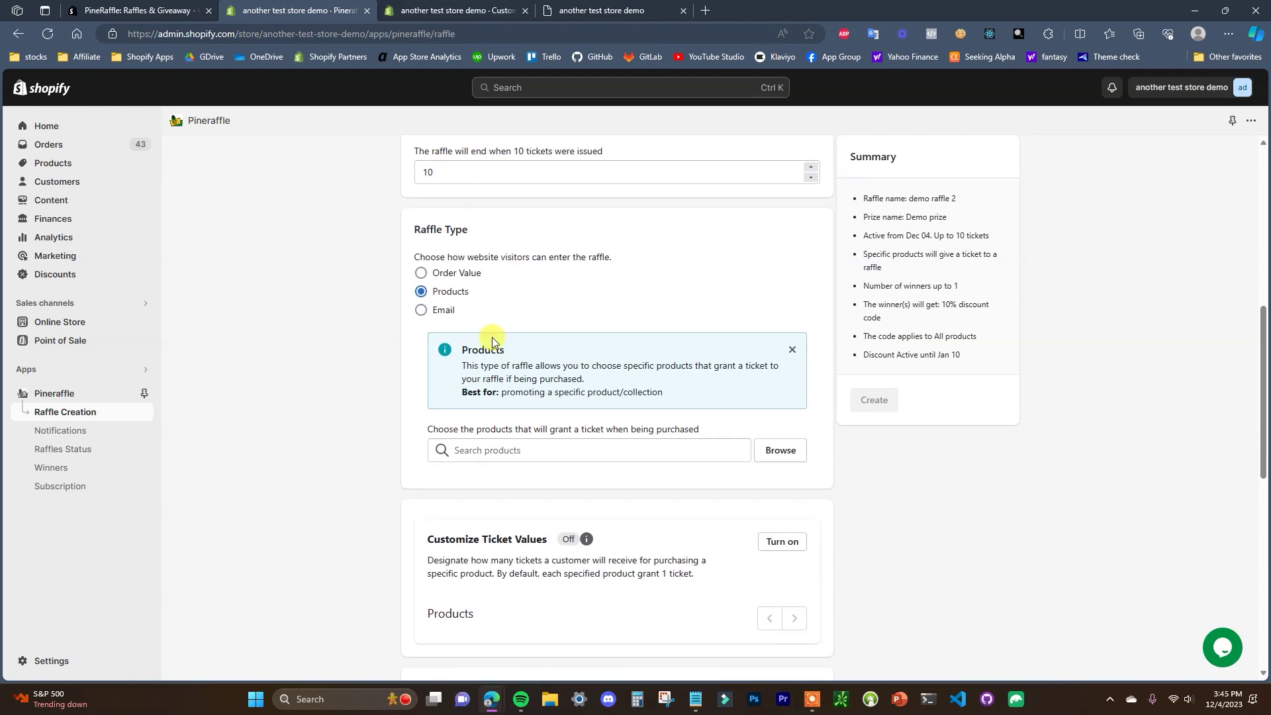
pyautogui.click(786, 451)
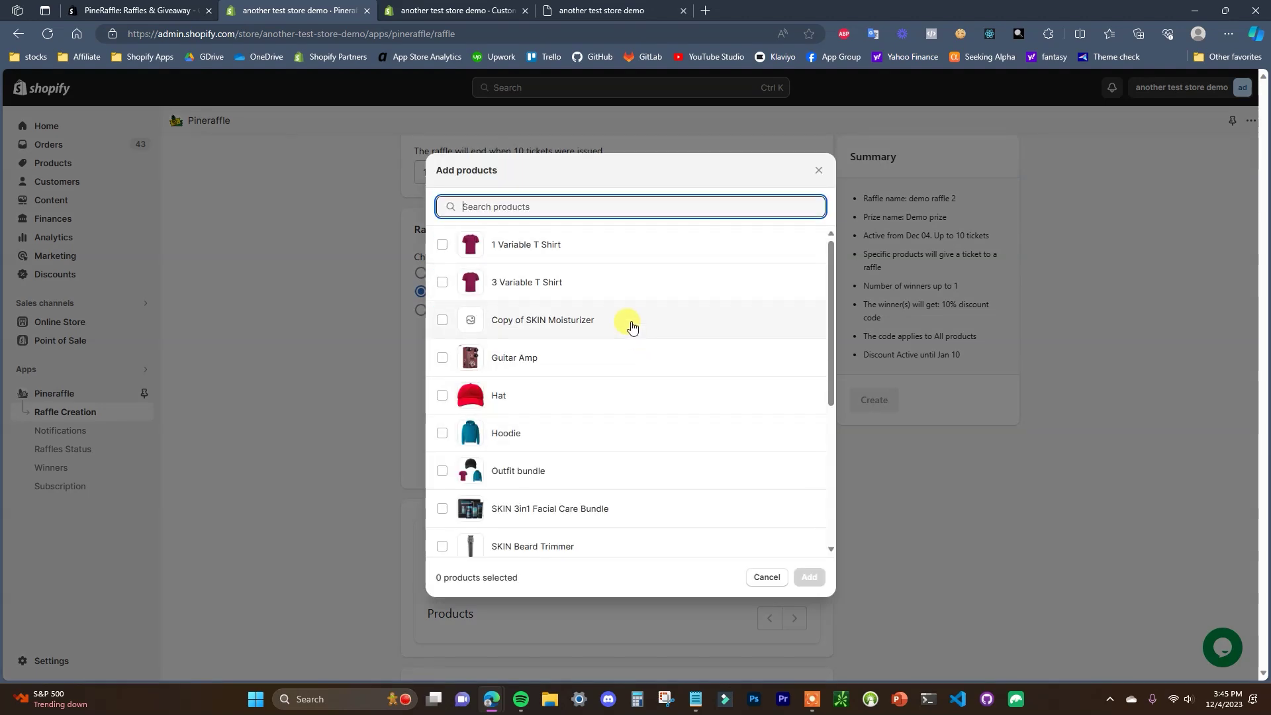
pyautogui.click(440, 247)
pyautogui.click(442, 282)
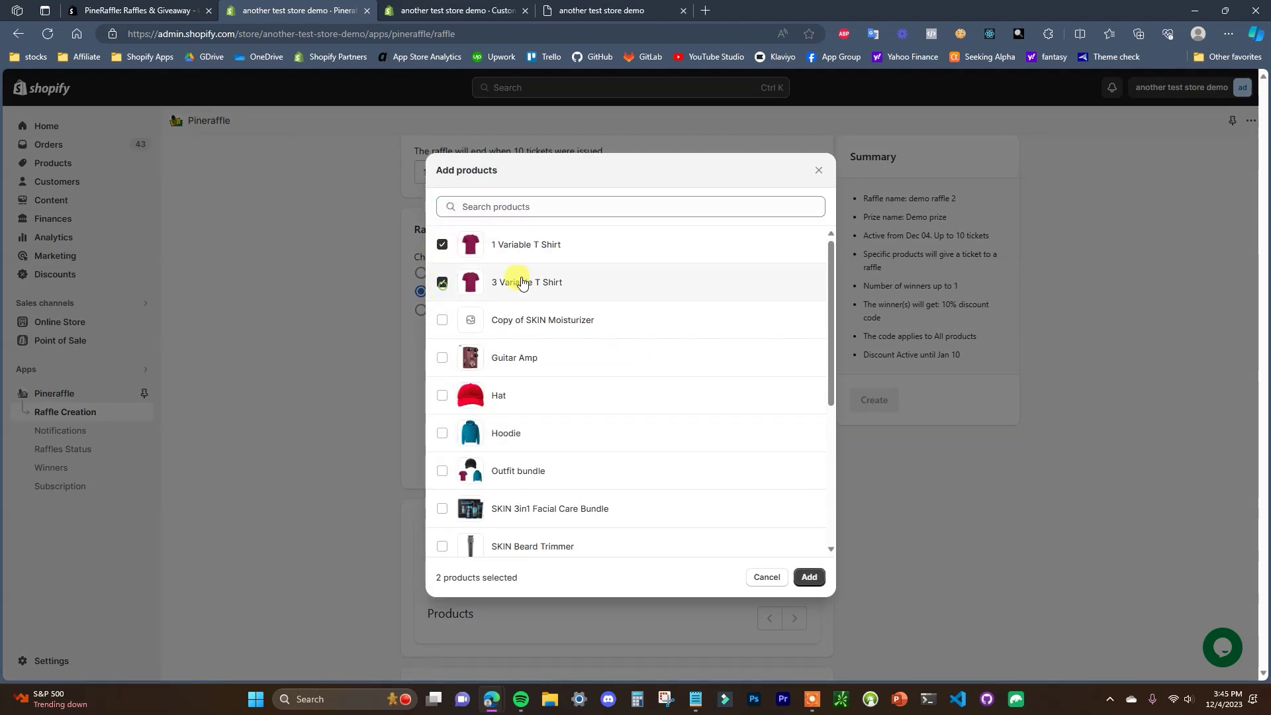
pyautogui.click(810, 577)
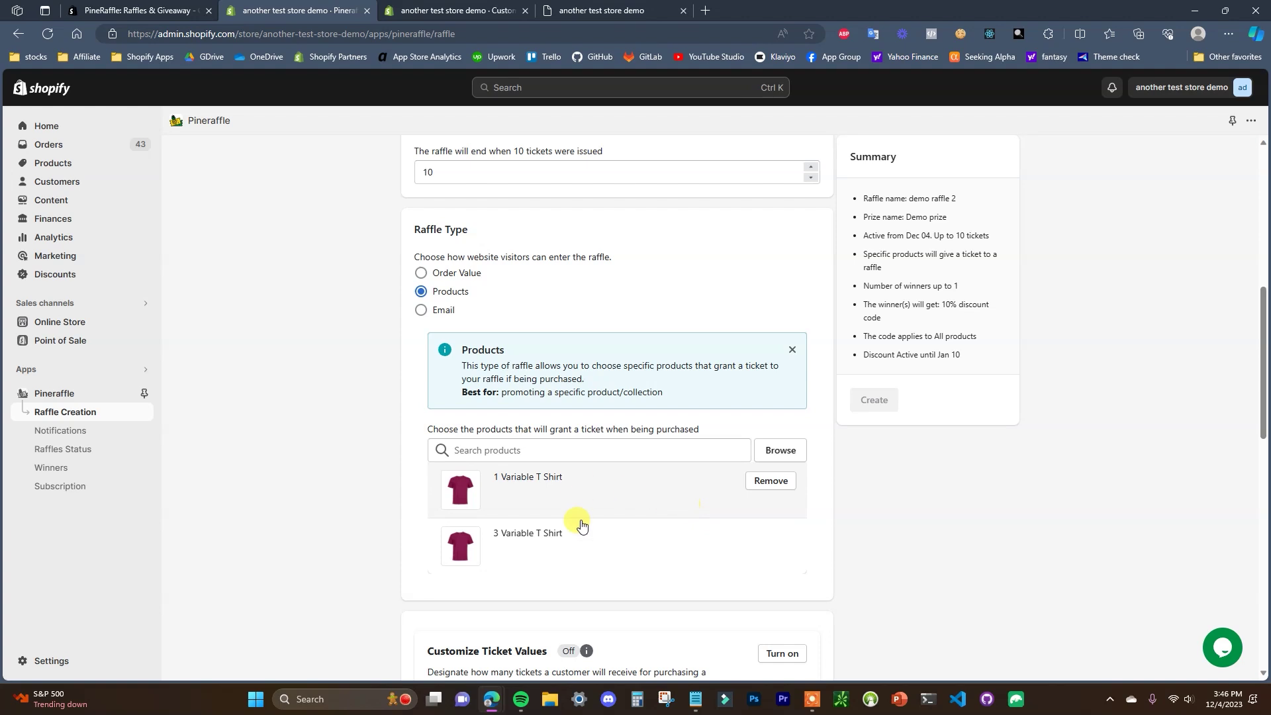
pyautogui.scroll(-1, 646, 403)
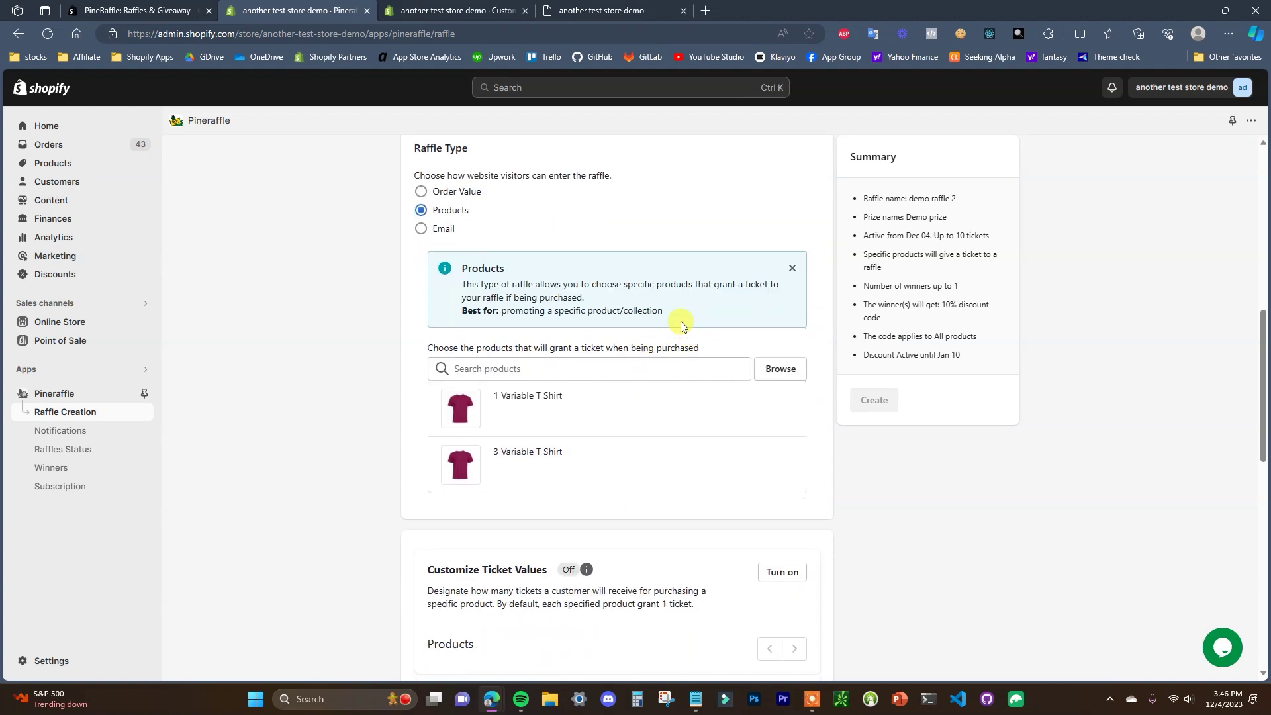
pyautogui.scroll(-1, 656, 336)
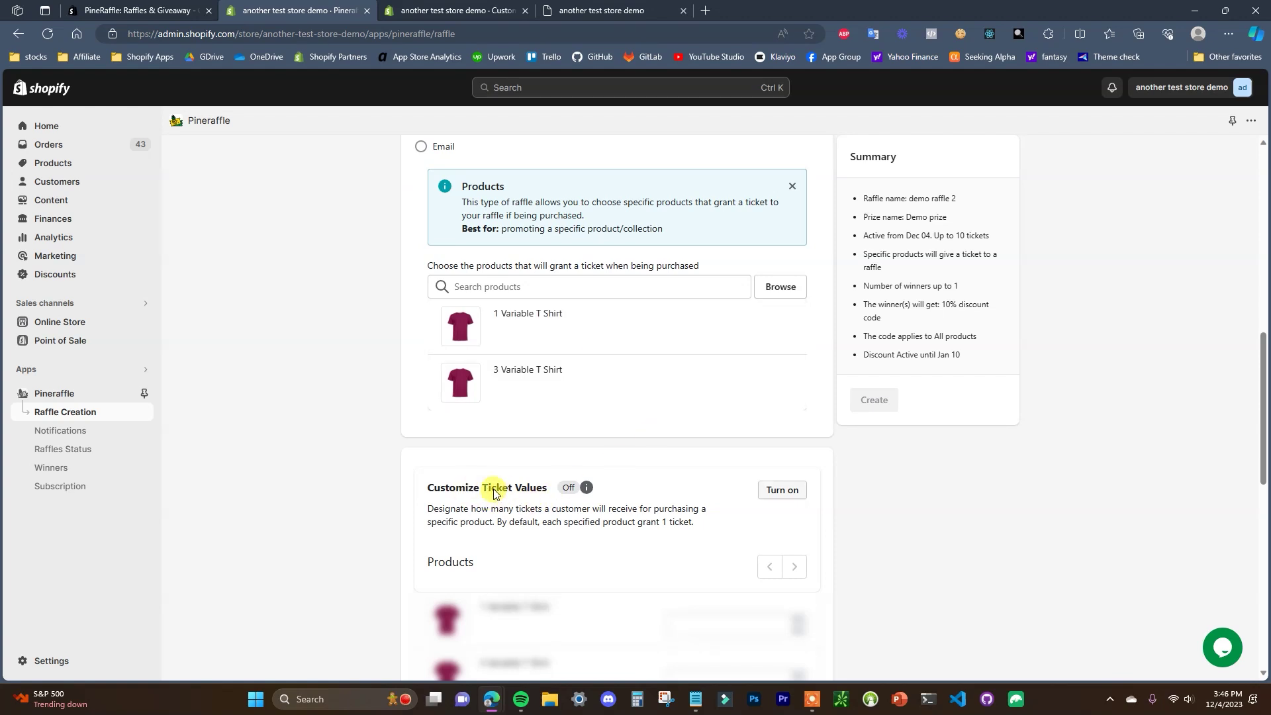
# Turn on custom ticket values, granting 1 ticket for 1 Variable T Shirt and 2 tickets for 3 Variable T Shirt.
pyautogui.click(788, 491)
pyautogui.scroll(-2, 681, 446)
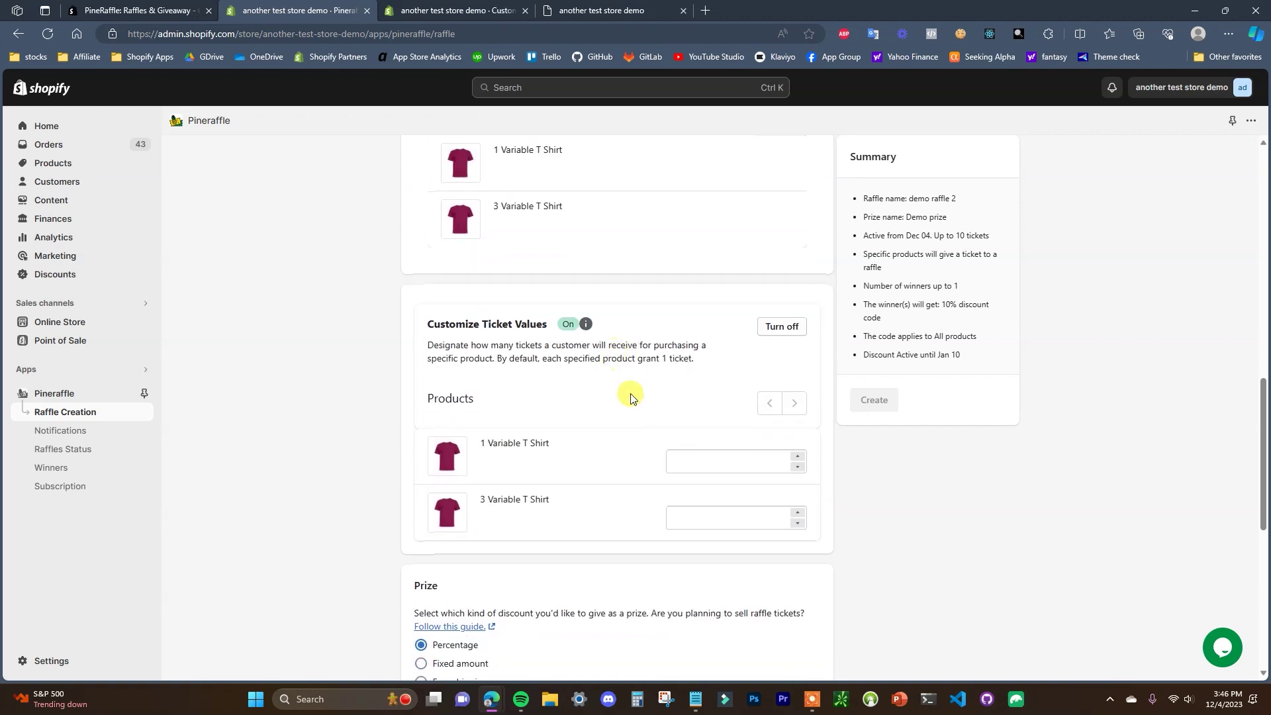
pyautogui.click(797, 456)
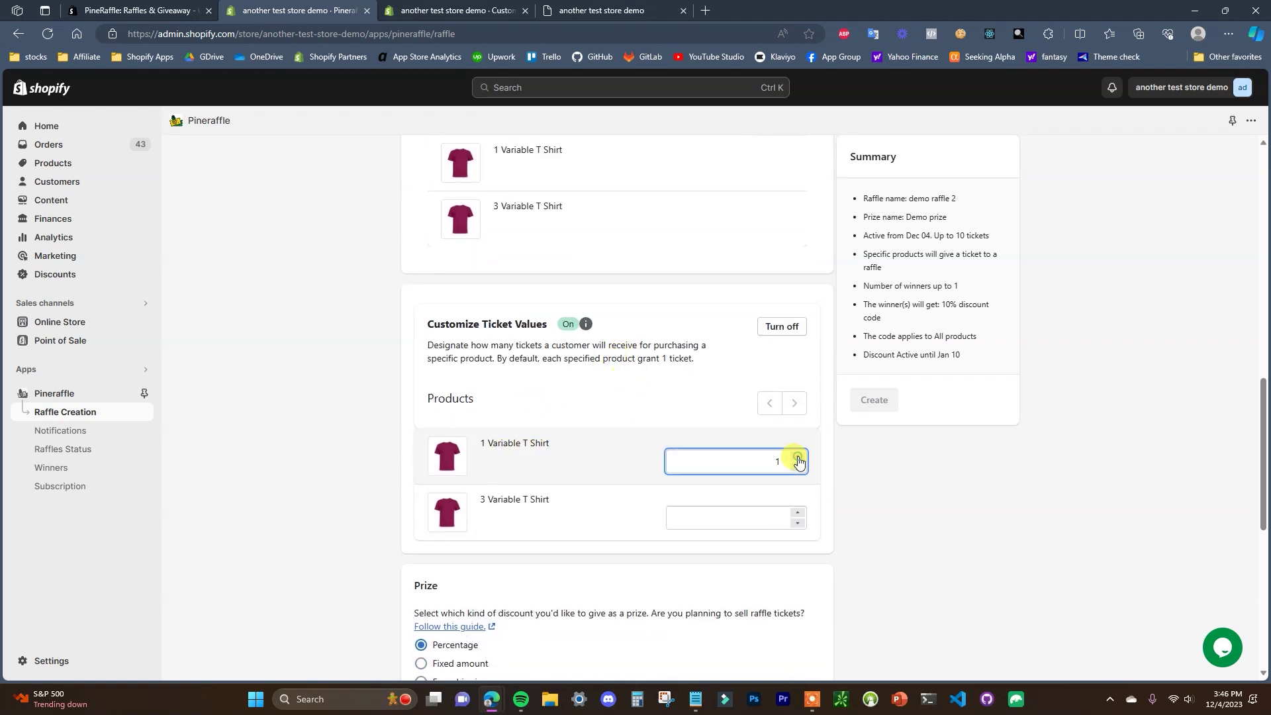
pyautogui.click(799, 514)
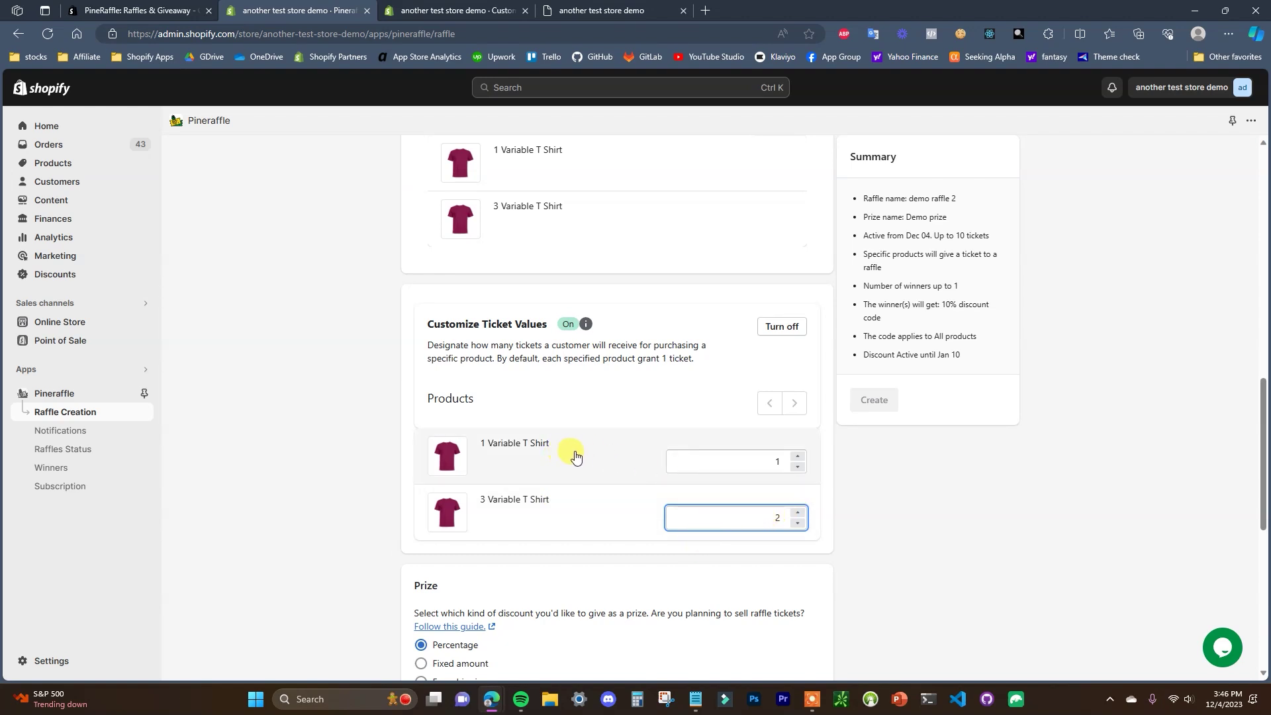
pyautogui.scroll(1, 631, 470)
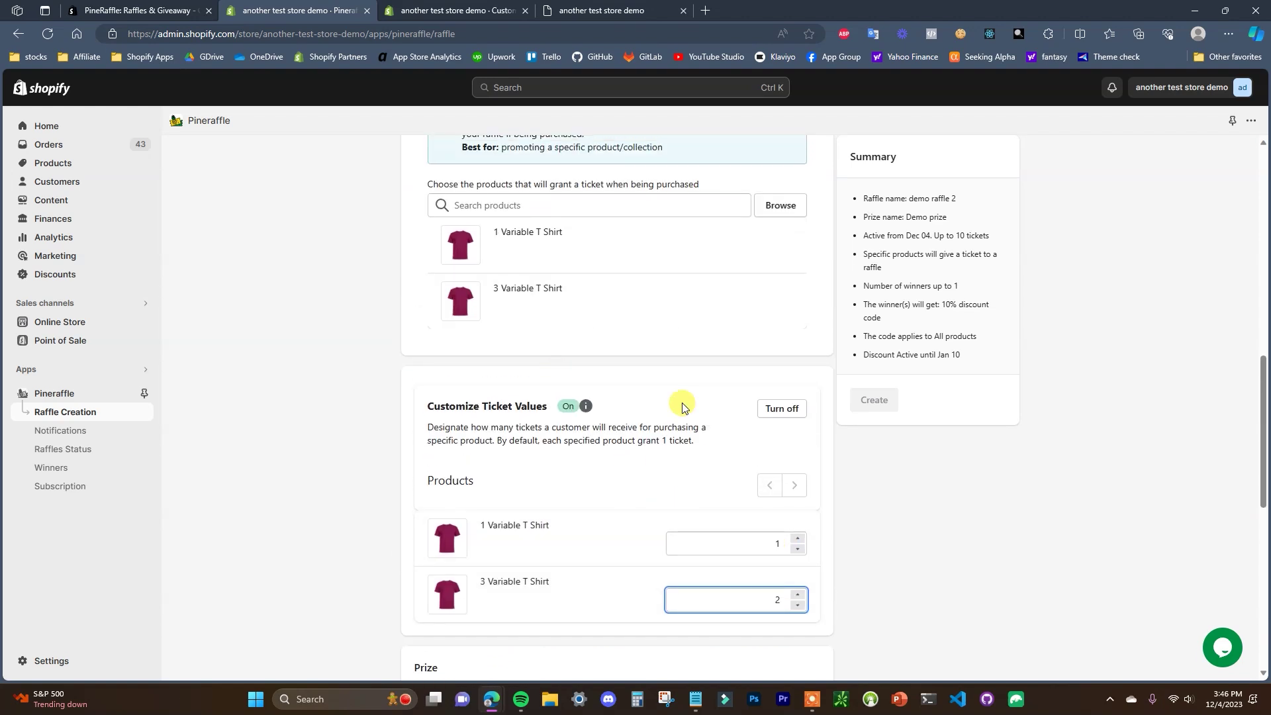
pyautogui.scroll(3, 673, 429)
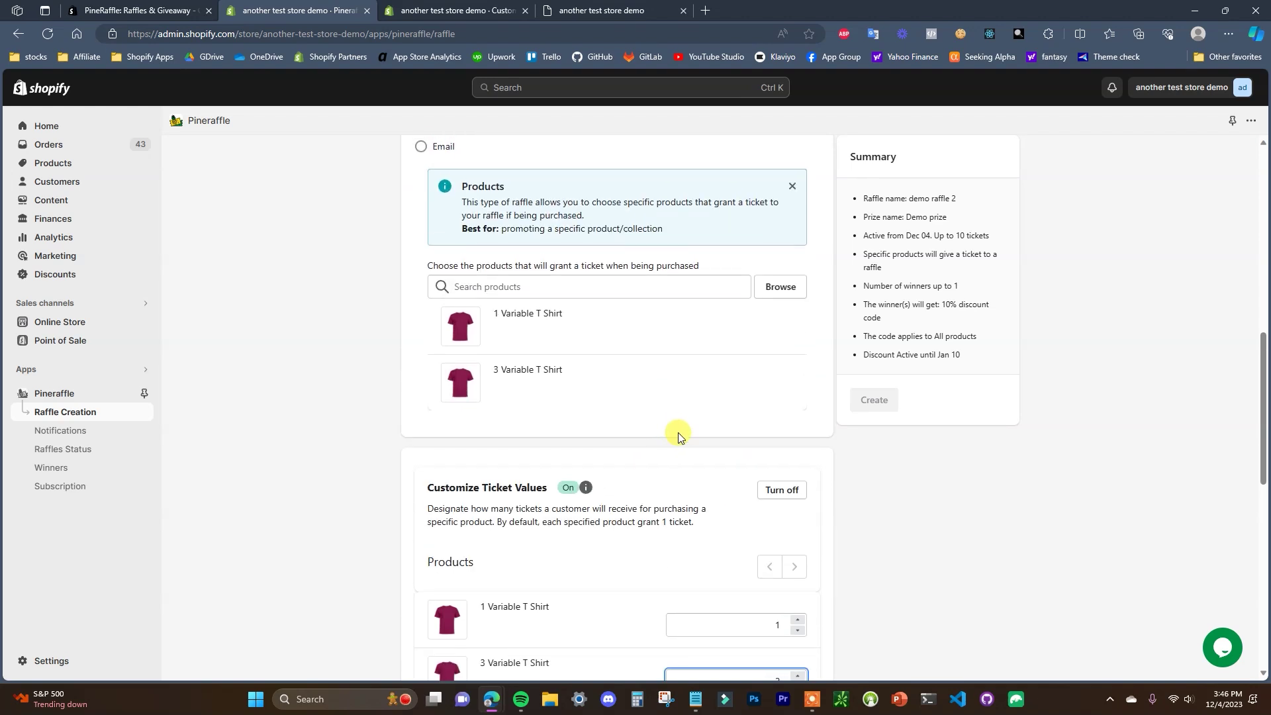
pyautogui.scroll(-1, 636, 431)
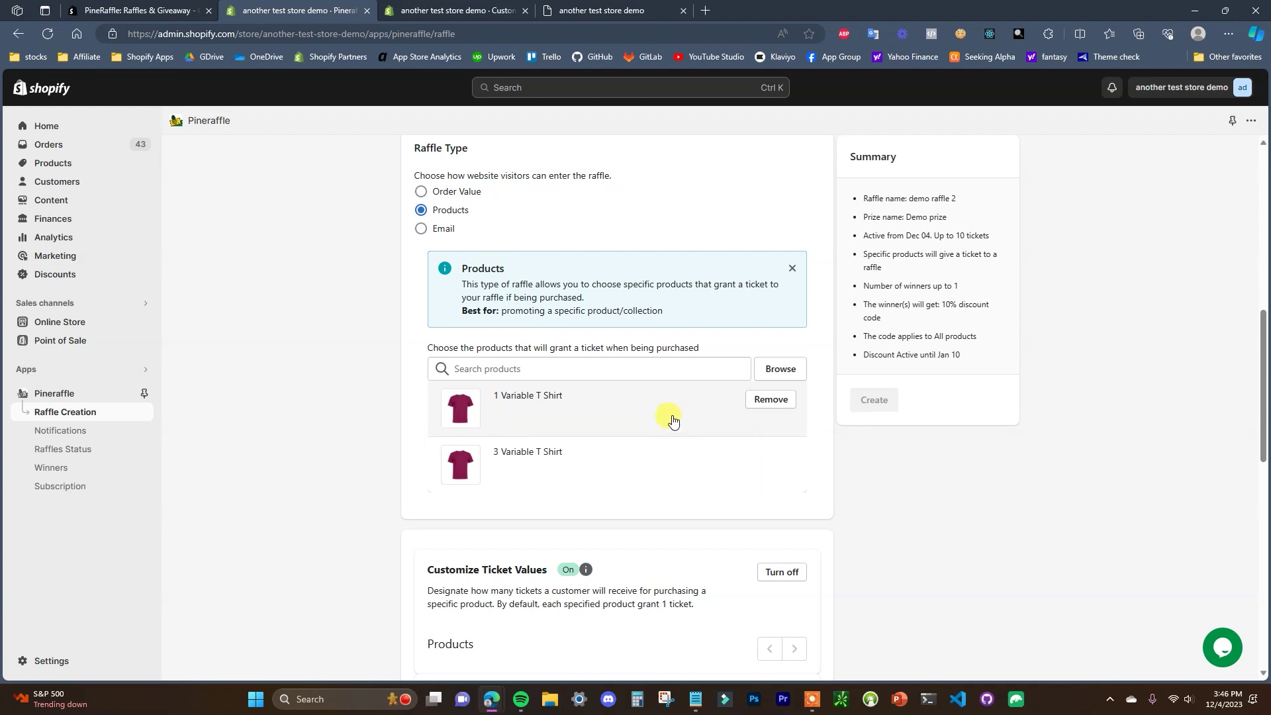
pyautogui.moveTo(541, 407)
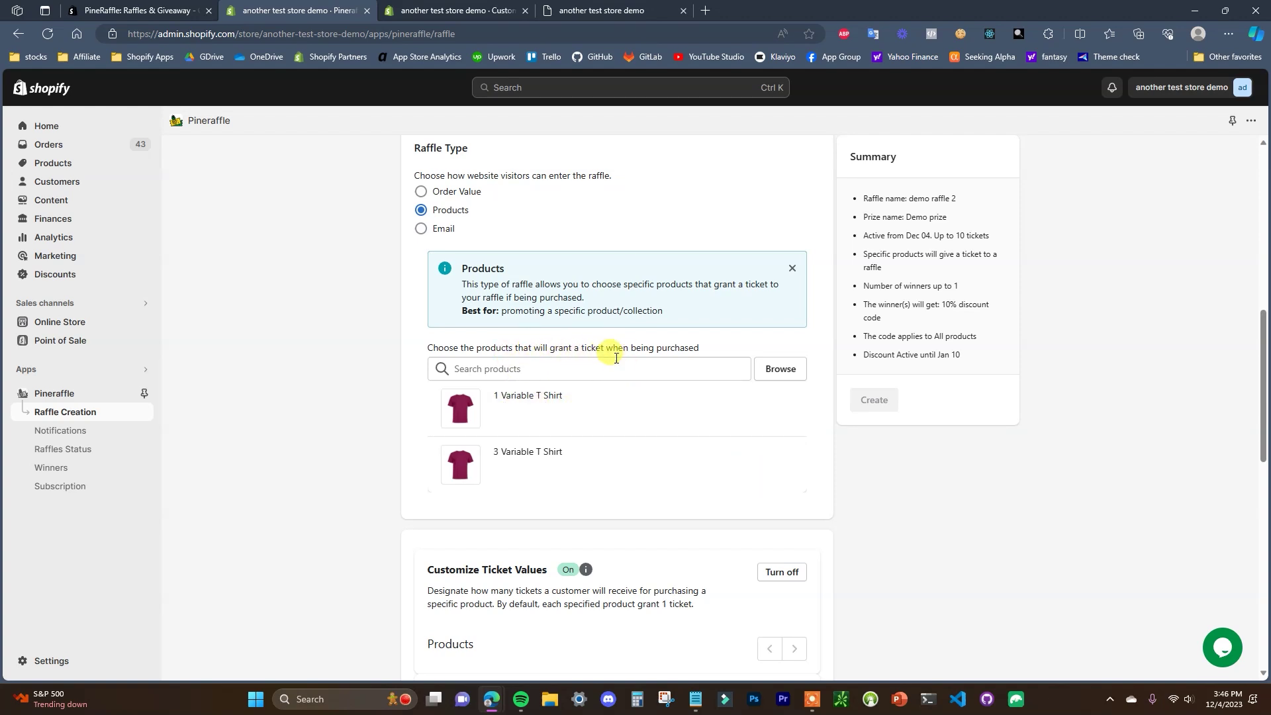
# Change the raffle type to Email and compare its entry method with the storefront giveaway widget.
pyautogui.scroll(2, 608, 490)
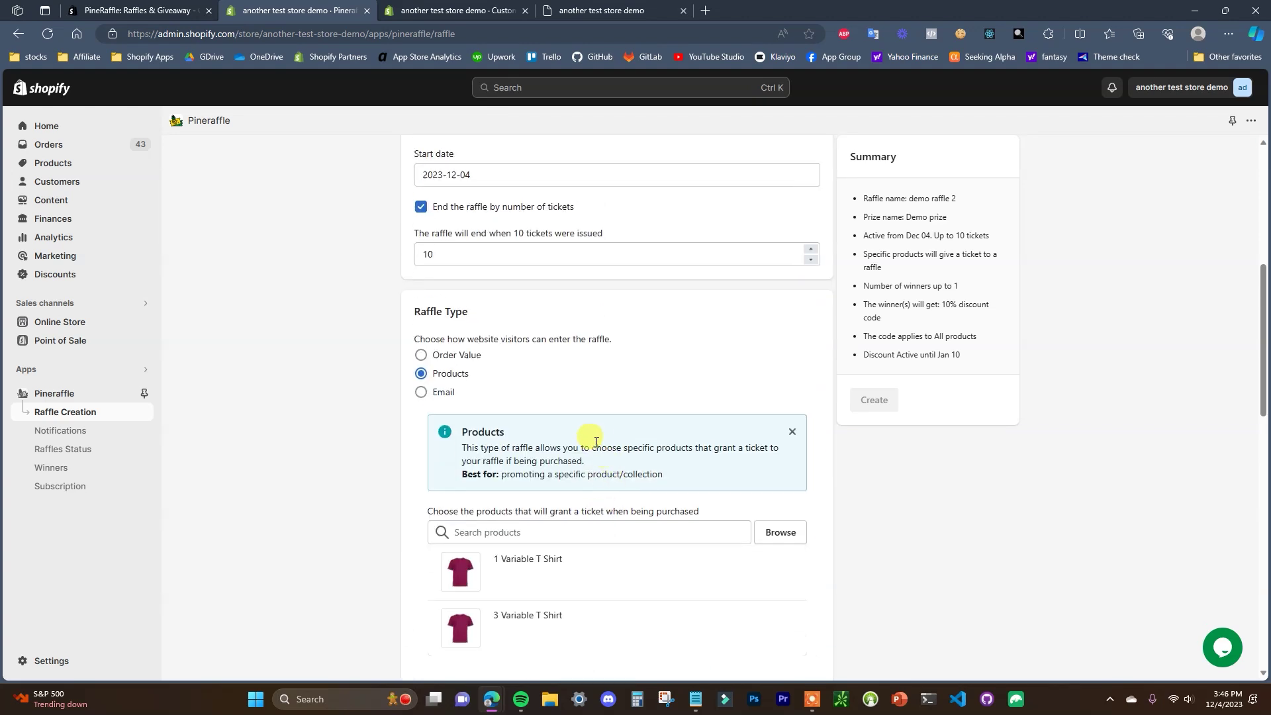
pyautogui.click(443, 393)
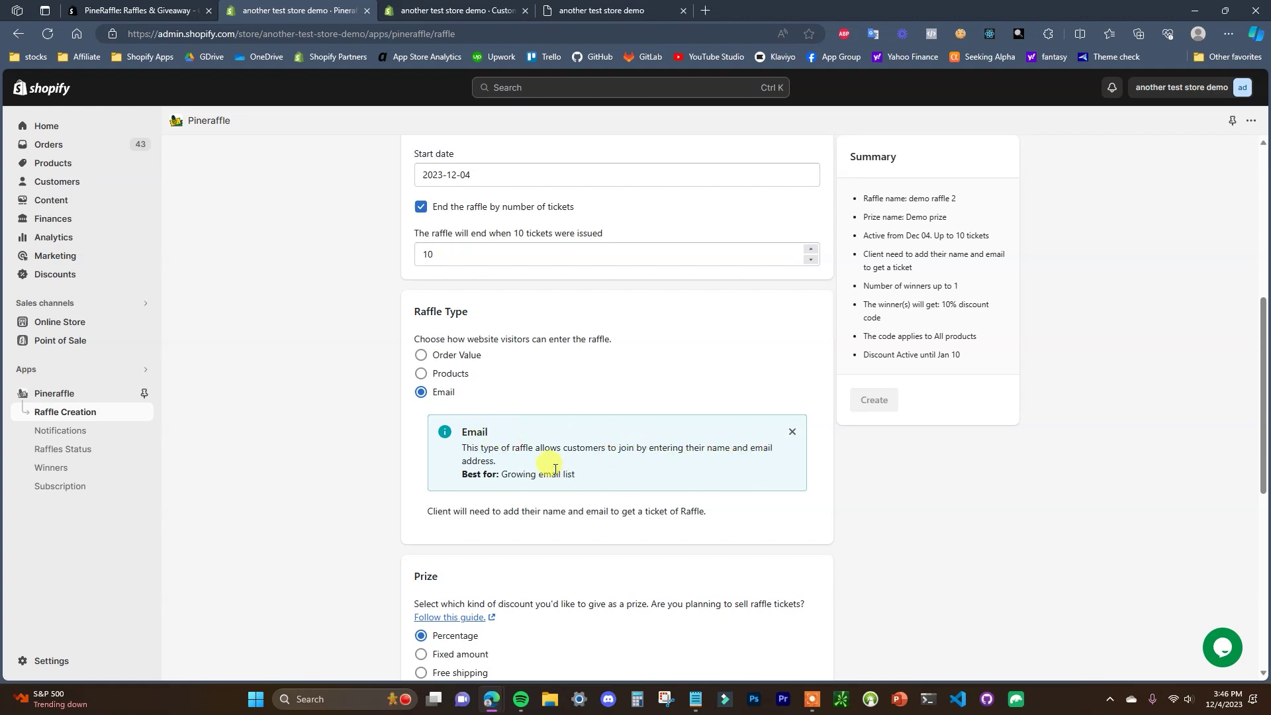
pyautogui.click(606, 8)
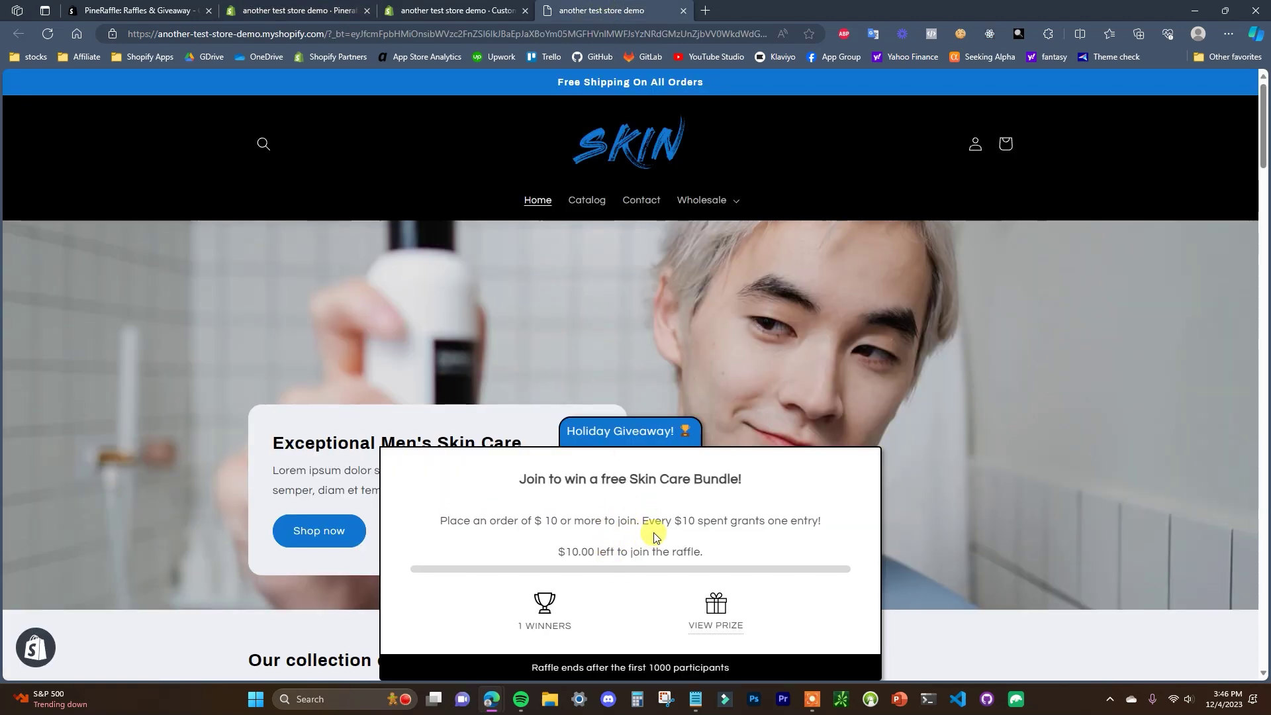
pyautogui.click(322, 10)
# Choose Fixed amount as the raffle prize and set the number of winners to 5.
pyautogui.scroll(-5, 627, 388)
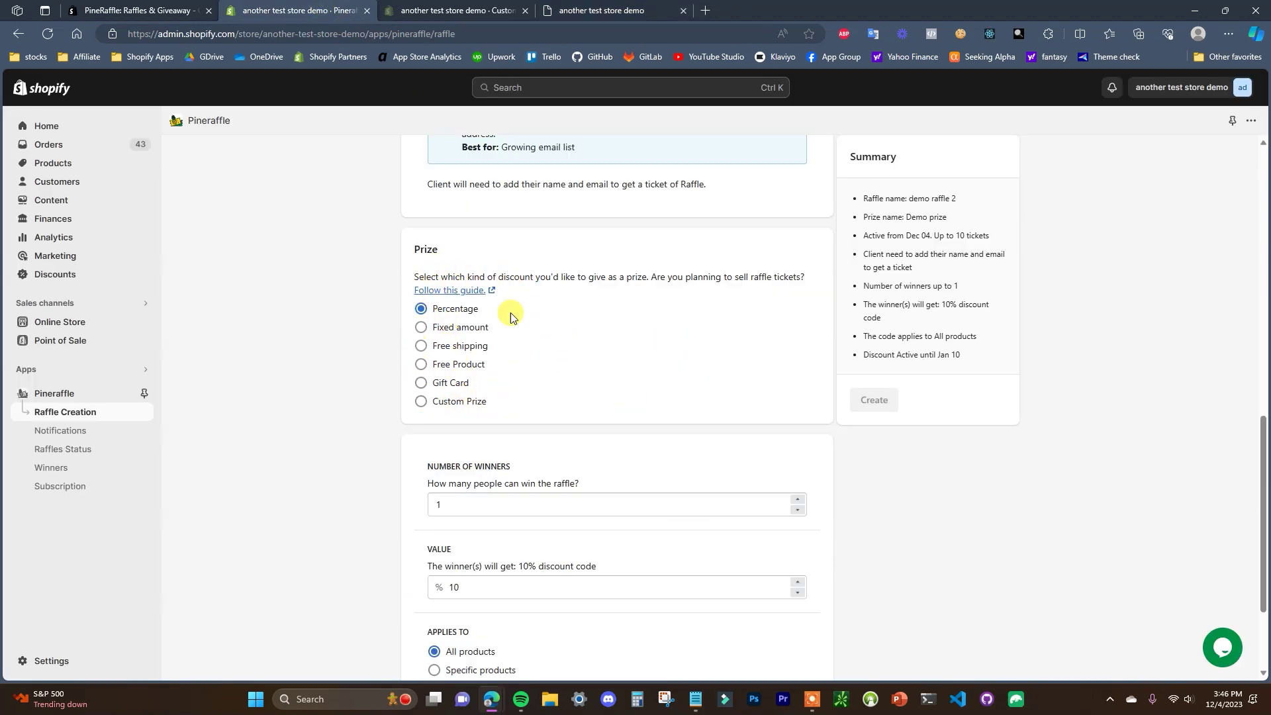
pyautogui.click(478, 329)
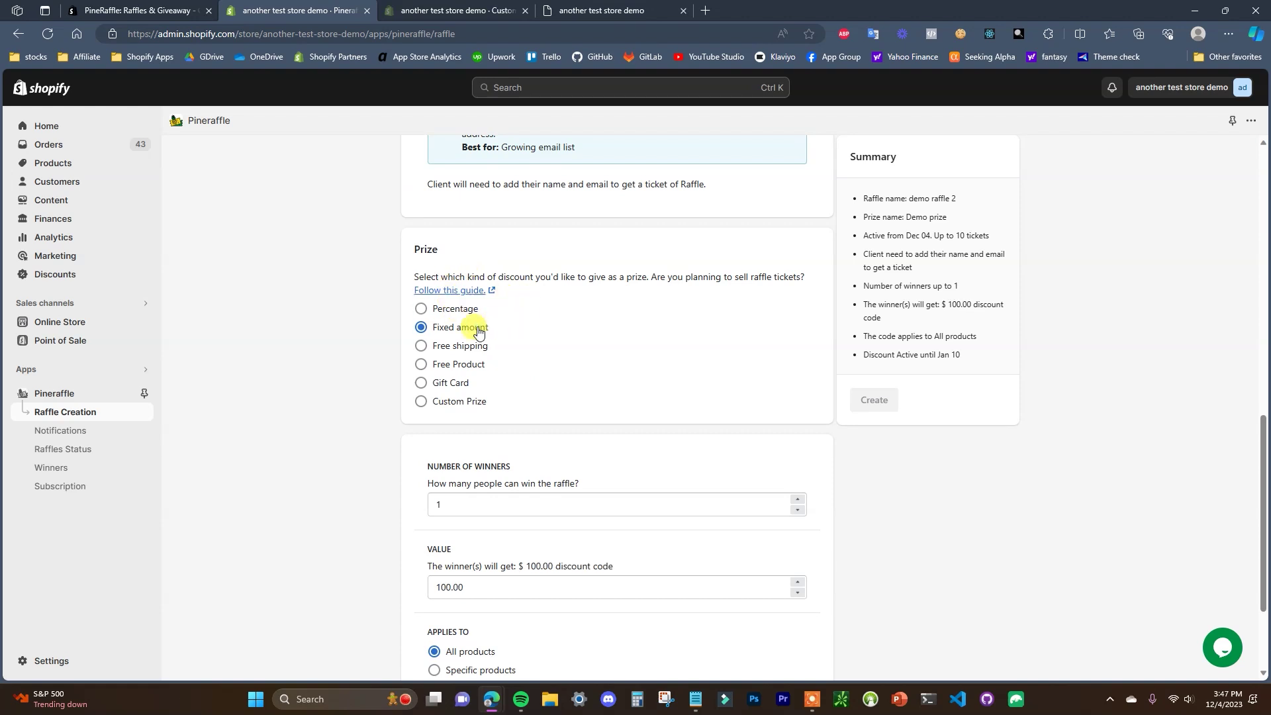
pyautogui.scroll(-1, 510, 364)
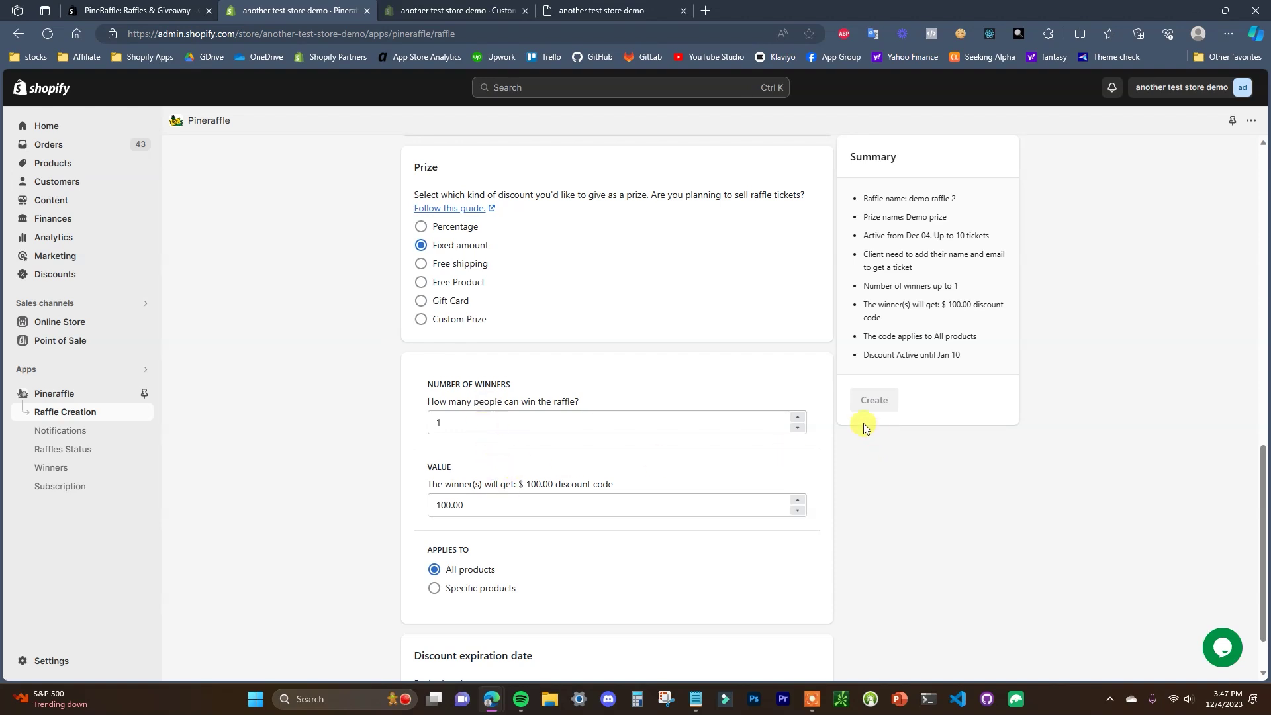
pyautogui.click(800, 416)
pyautogui.click(800, 416)
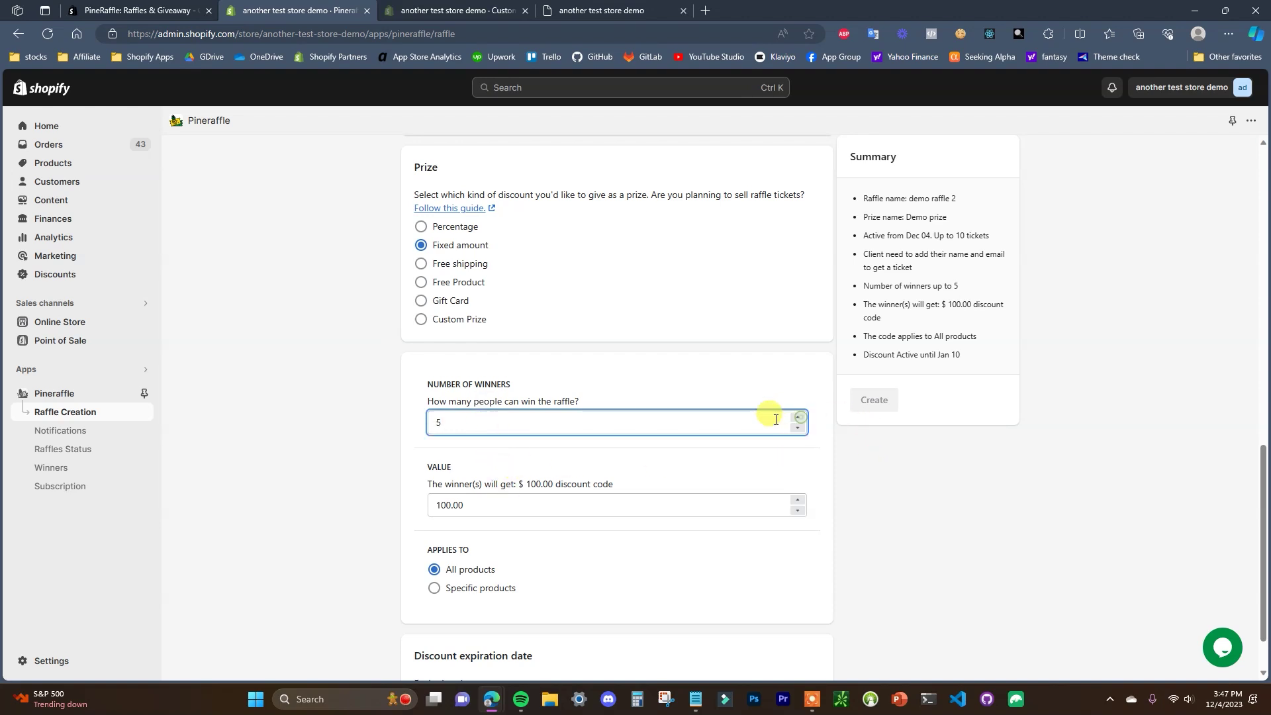
# Switch the prize to Free Product and browse the products available as the prize without adding one.
pyautogui.click(421, 282)
pyautogui.scroll(1, 464, 265)
pyautogui.scroll(-3, 499, 256)
pyautogui.scroll(2, 468, 463)
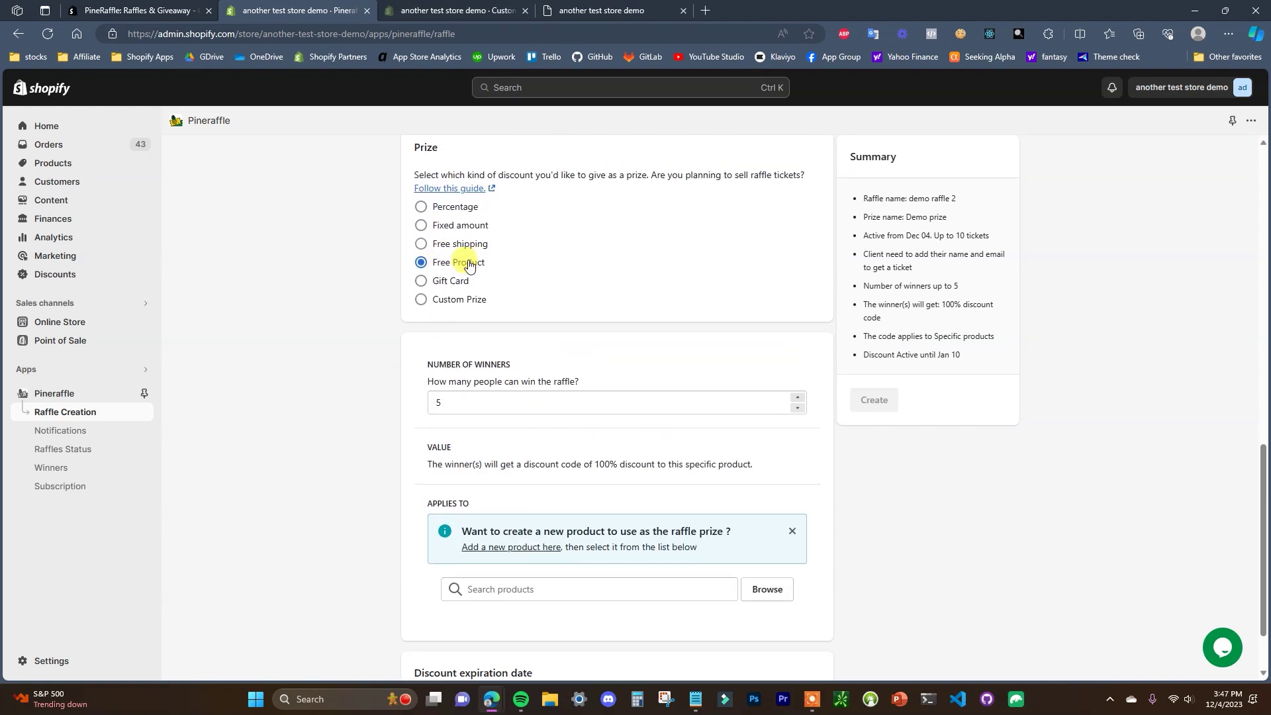
pyautogui.scroll(-2, 662, 463)
pyautogui.click(768, 508)
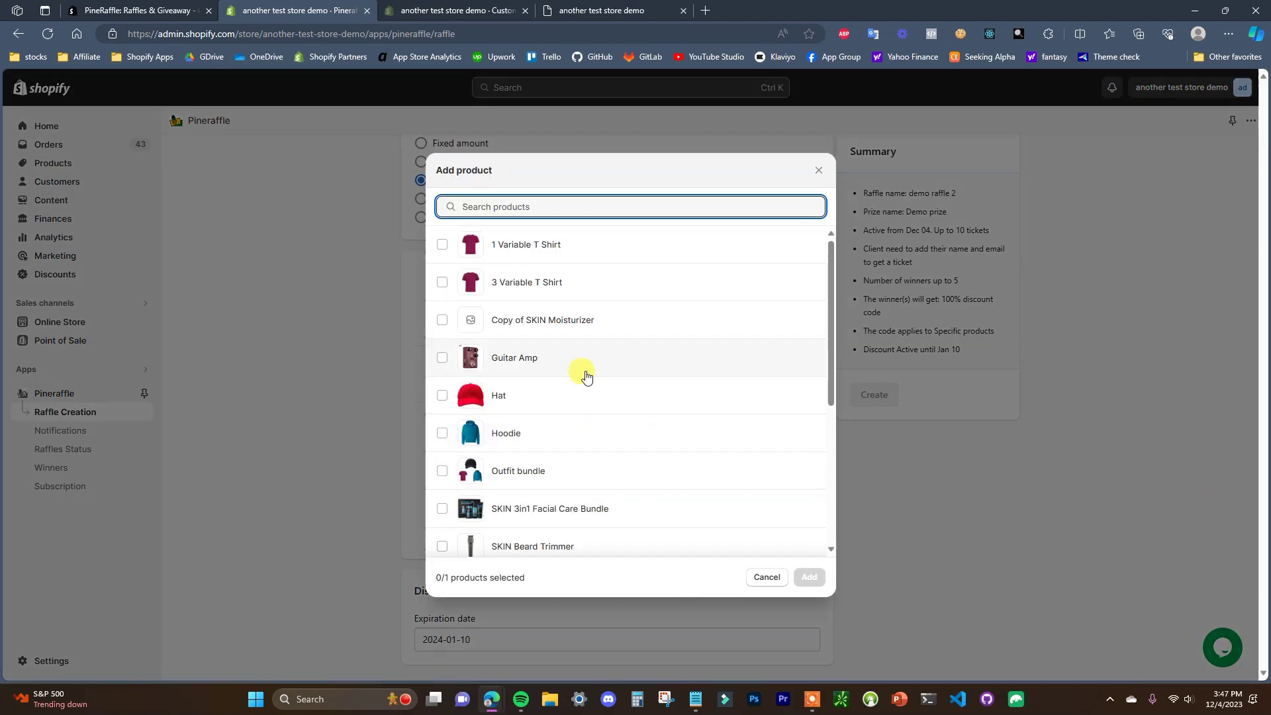
pyautogui.click(819, 170)
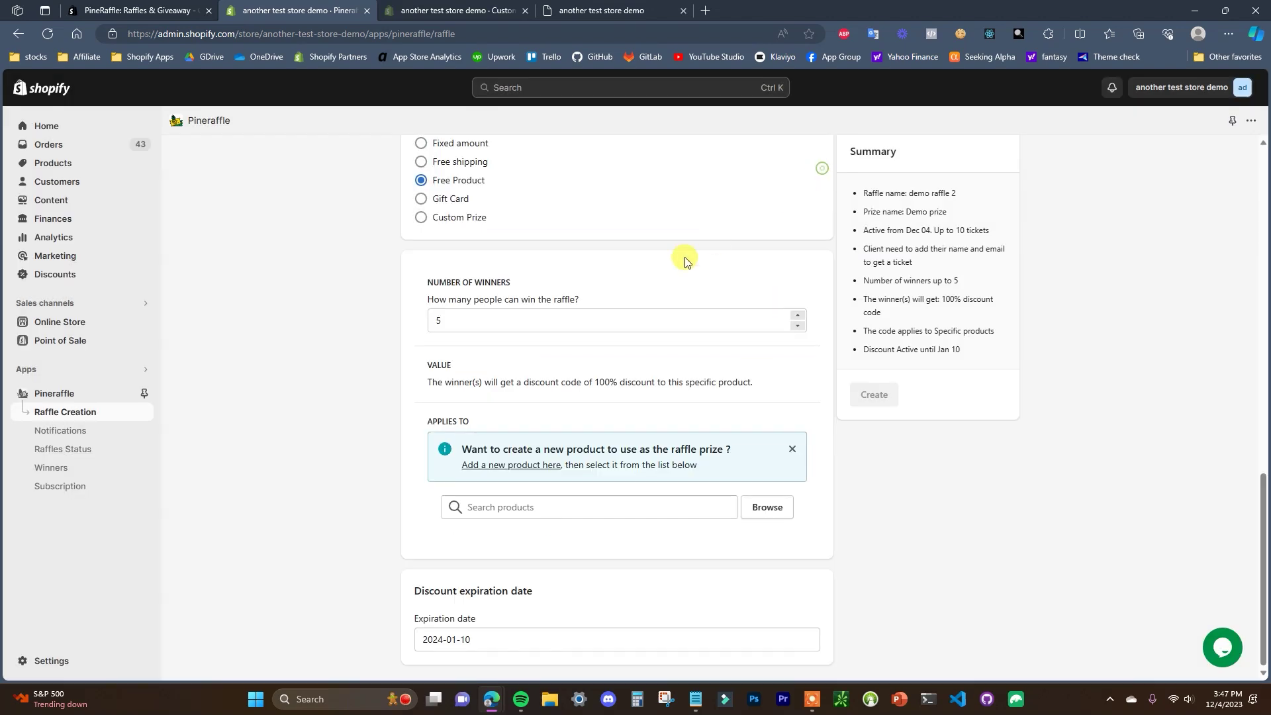
# Try the Gift Card prize, settle on Custom Prize, and review its claim note, description and image options.
pyautogui.click(446, 206)
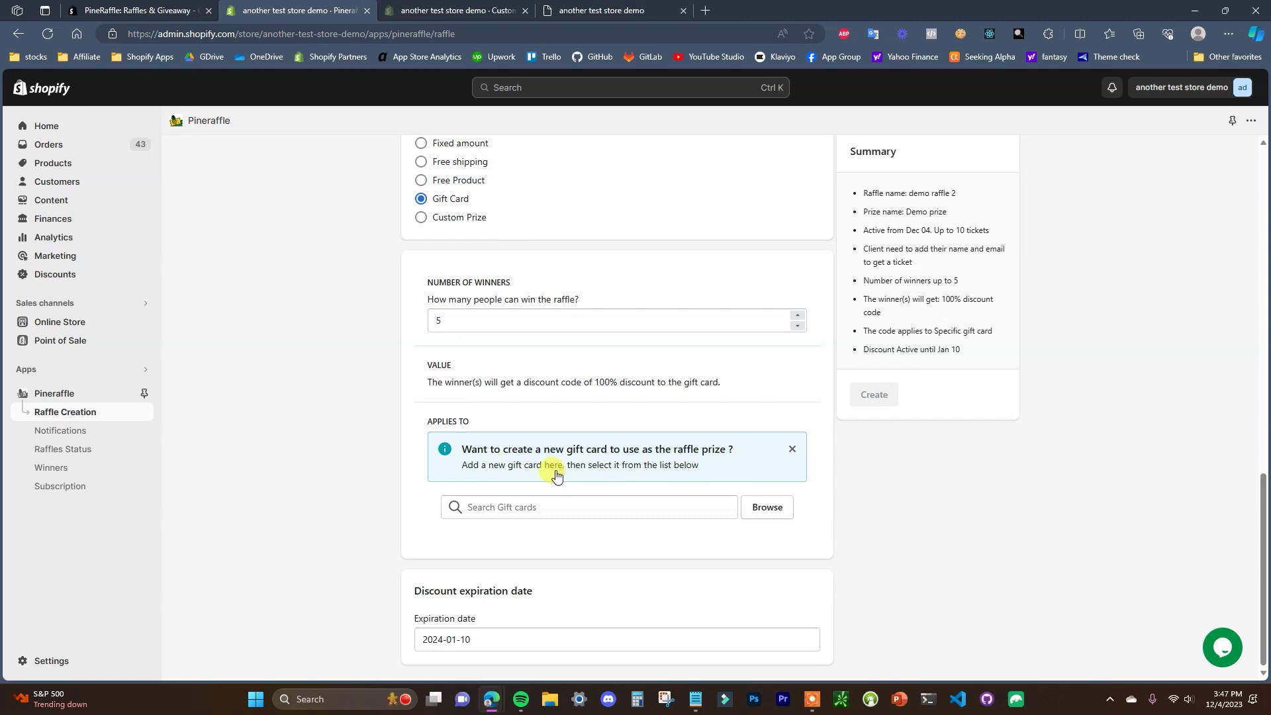
pyautogui.click(481, 226)
pyautogui.scroll(-3, 325, 375)
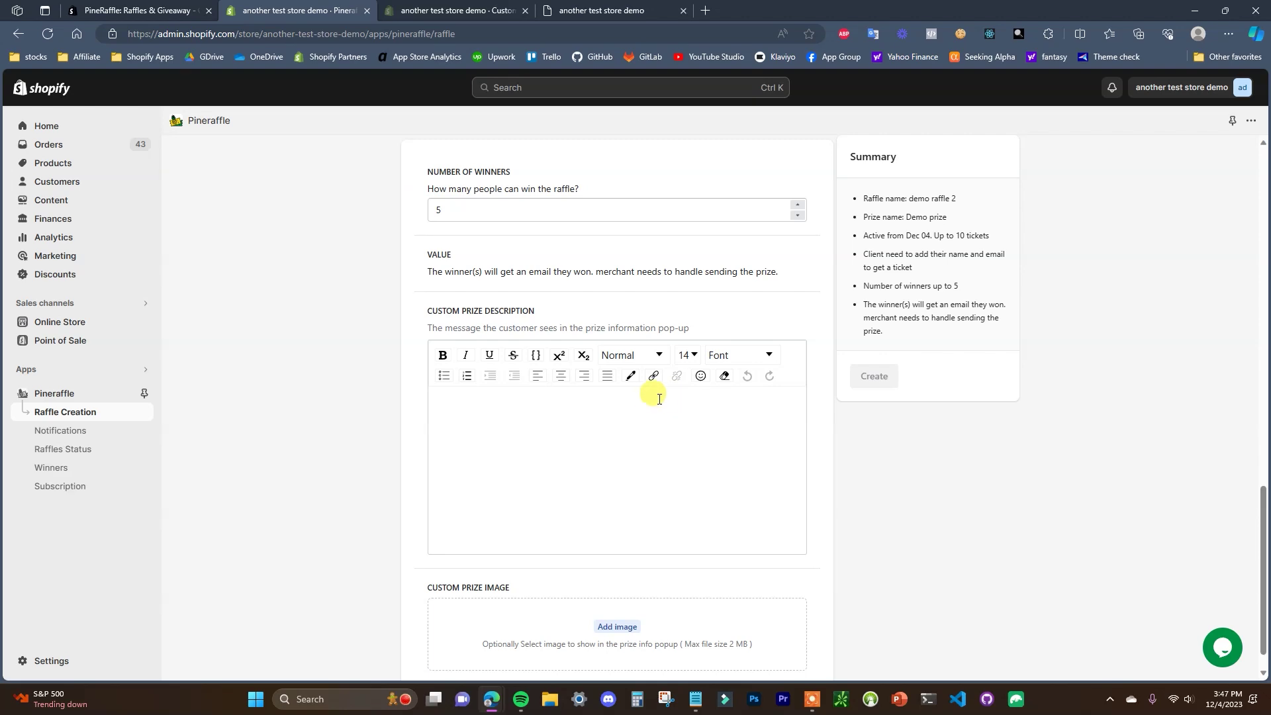
pyautogui.scroll(1, 596, 477)
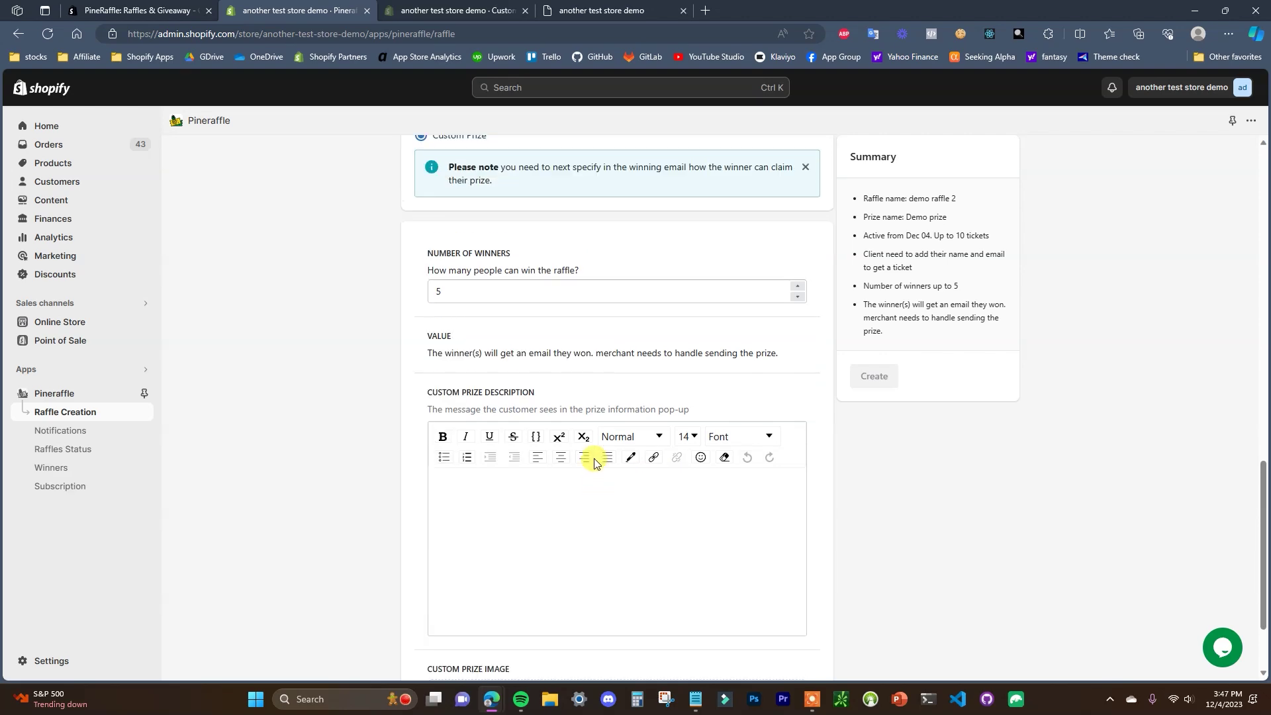
pyautogui.scroll(4, 530, 378)
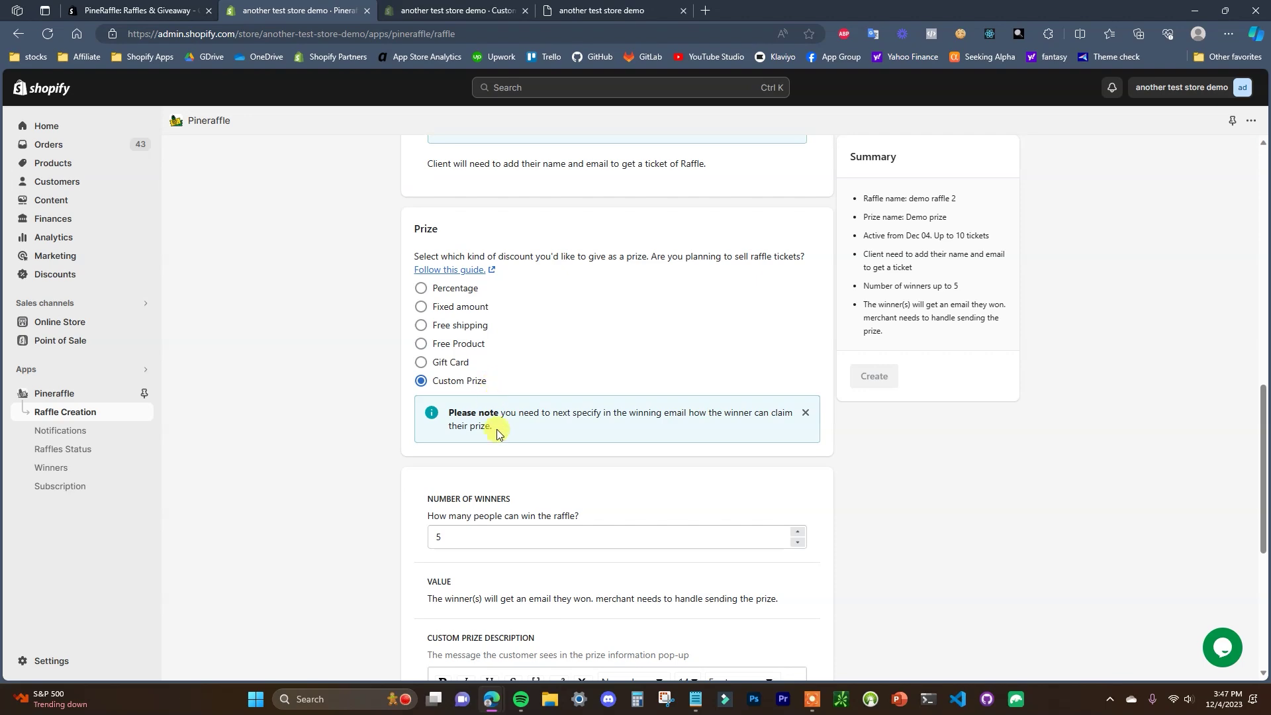
pyautogui.scroll(-5, 563, 463)
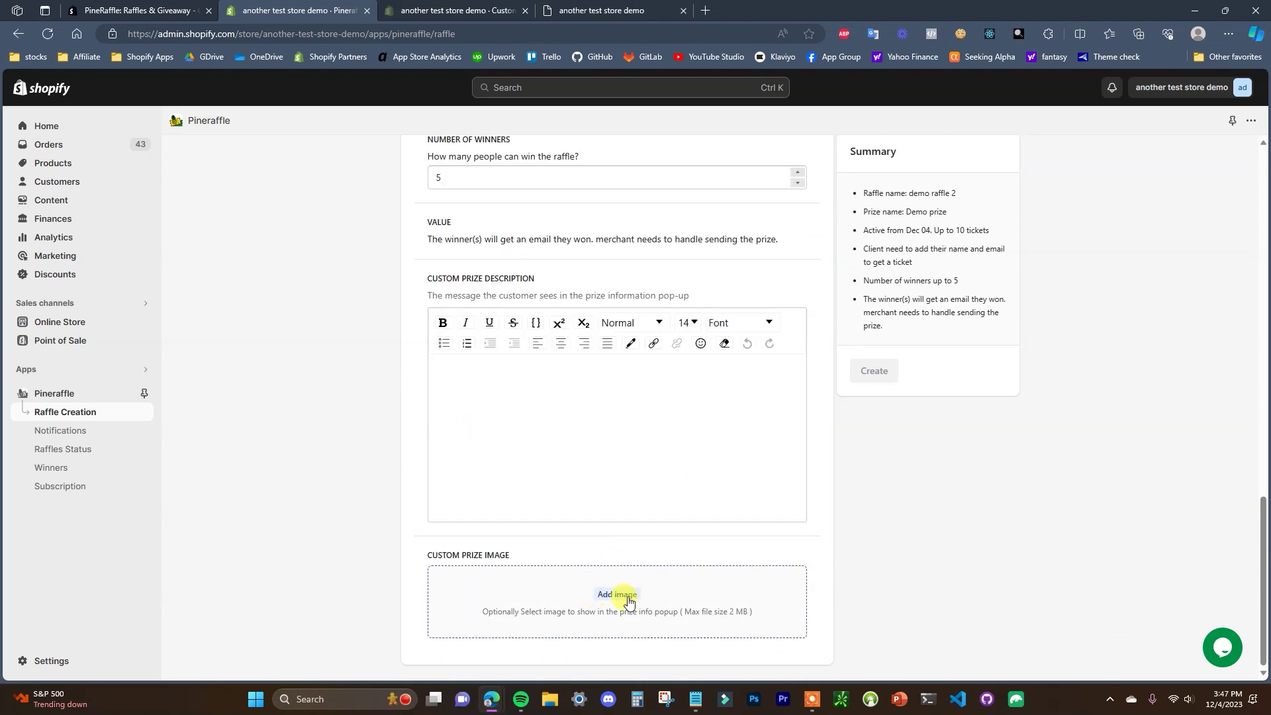
pyautogui.scroll(7, 626, 590)
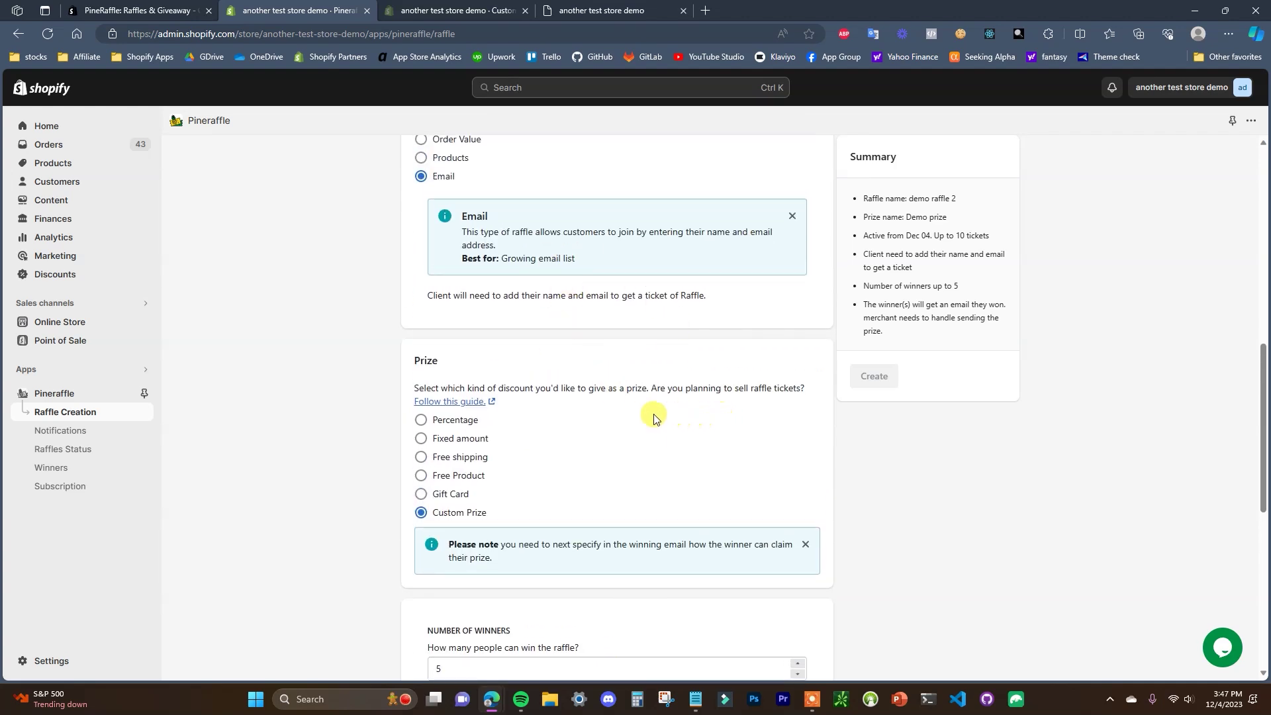
# Open the raffle status page and review the running raffle's email and widget customization options alongside the storefront widget.
pyautogui.click(106, 449)
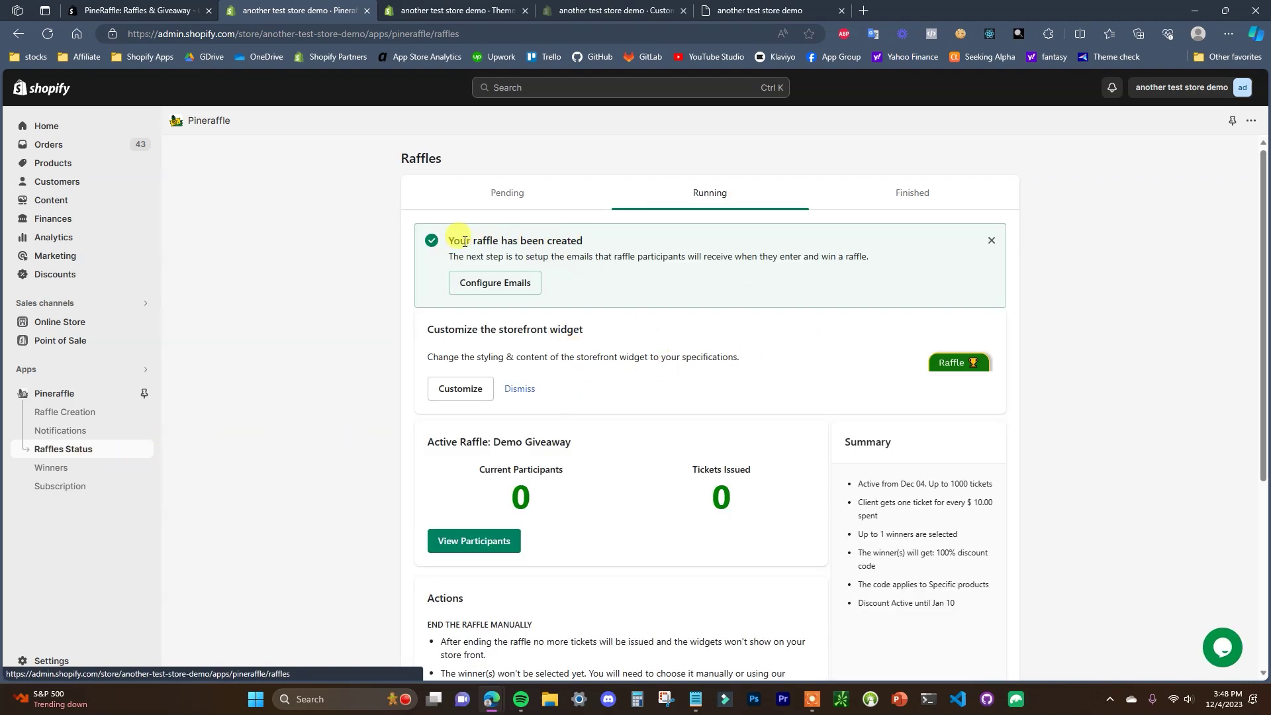
pyautogui.moveTo(447, 240); pyautogui.dragTo(678, 238)
pyautogui.click(688, 283)
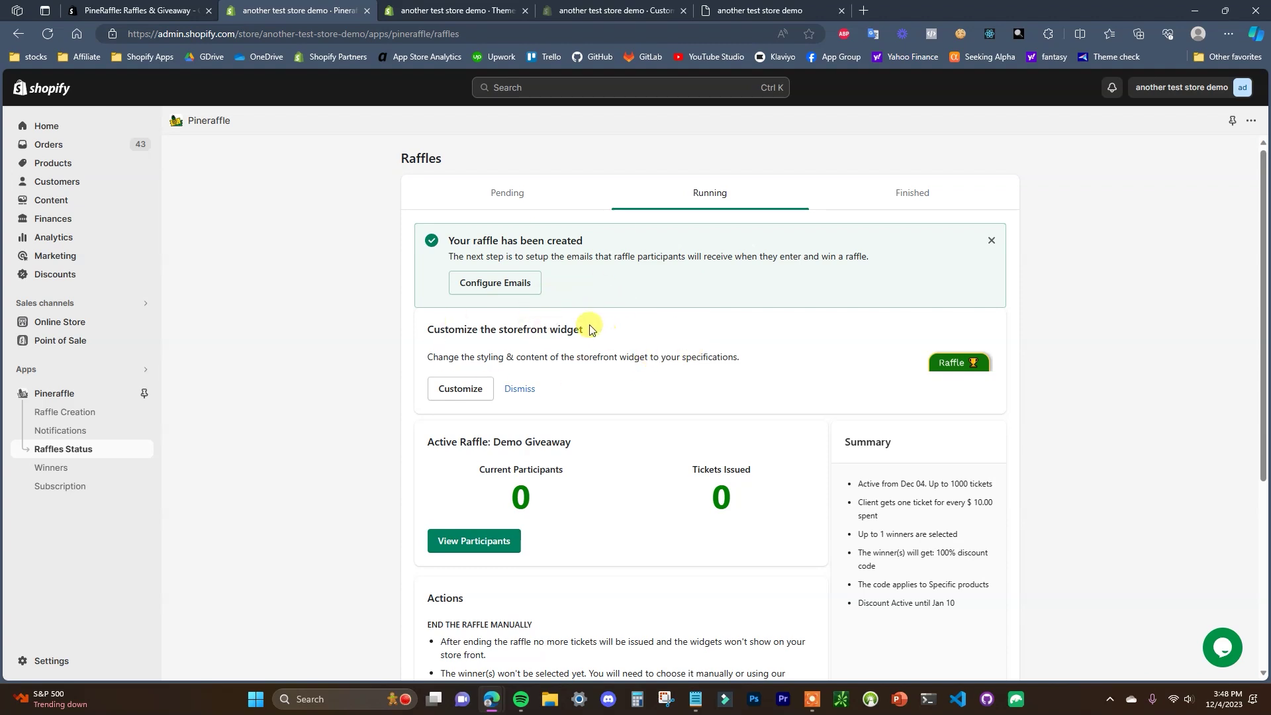
pyautogui.moveTo(439, 328); pyautogui.dragTo(630, 329)
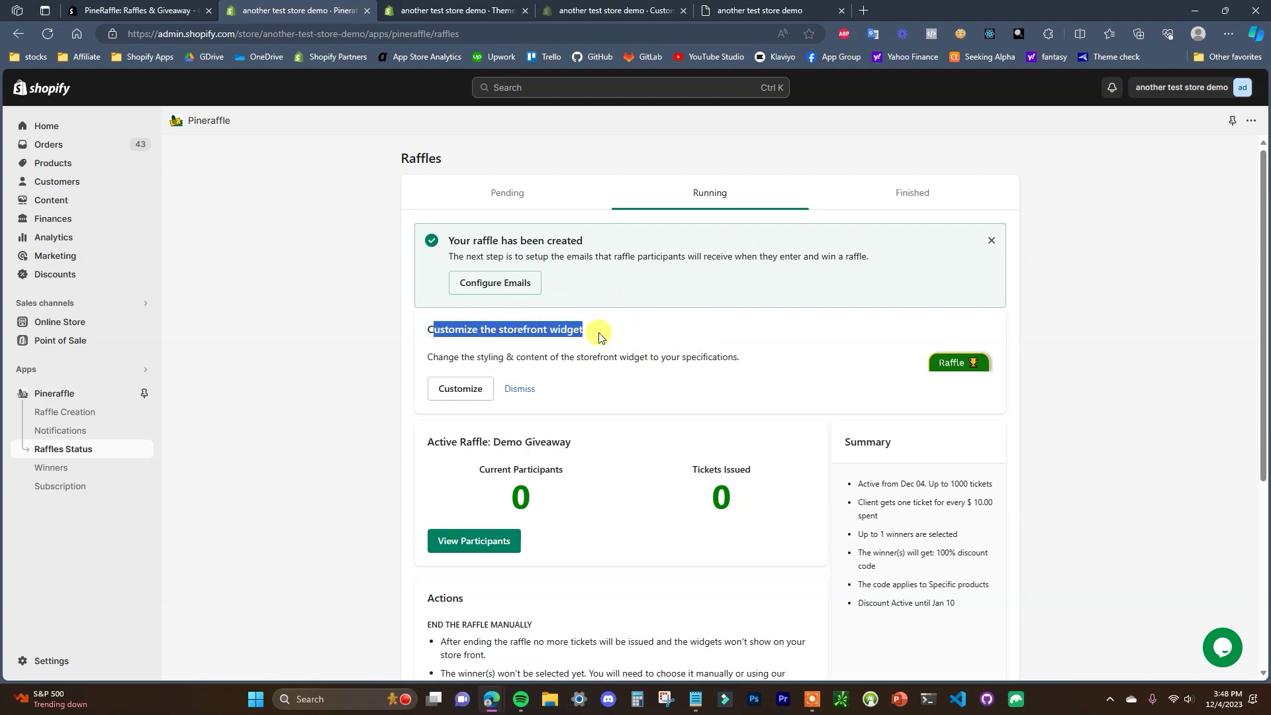
pyautogui.click(770, 6)
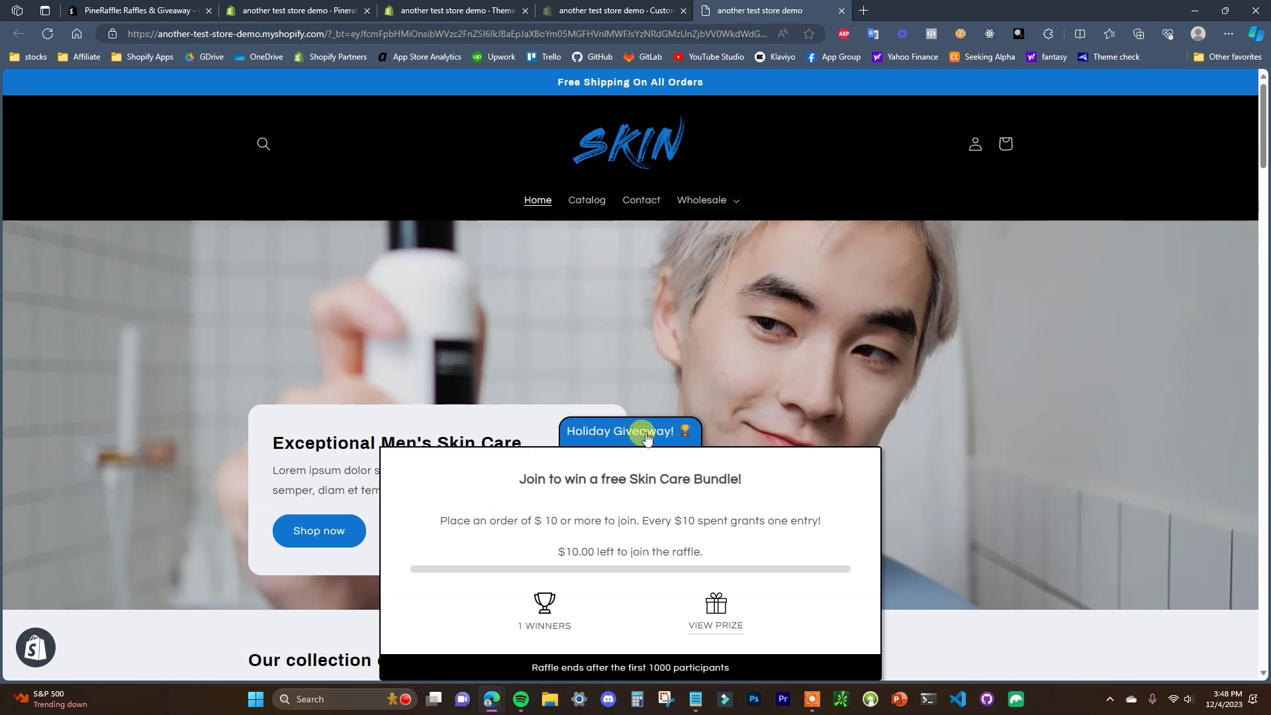
pyautogui.click(353, 9)
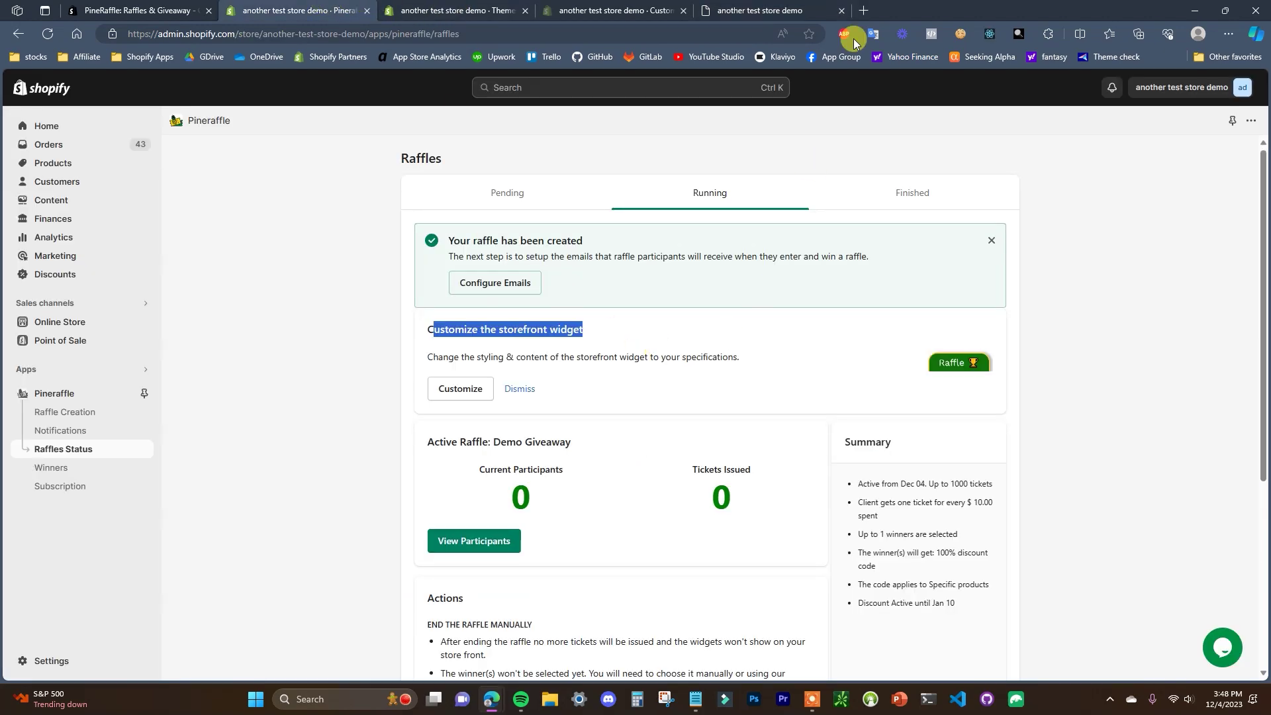
# Open the Refresh theme's app embeds, expand the Pine Raffle main widget's settings, and examine them against the opened giveaway widget preview.
pyautogui.click(488, 397)
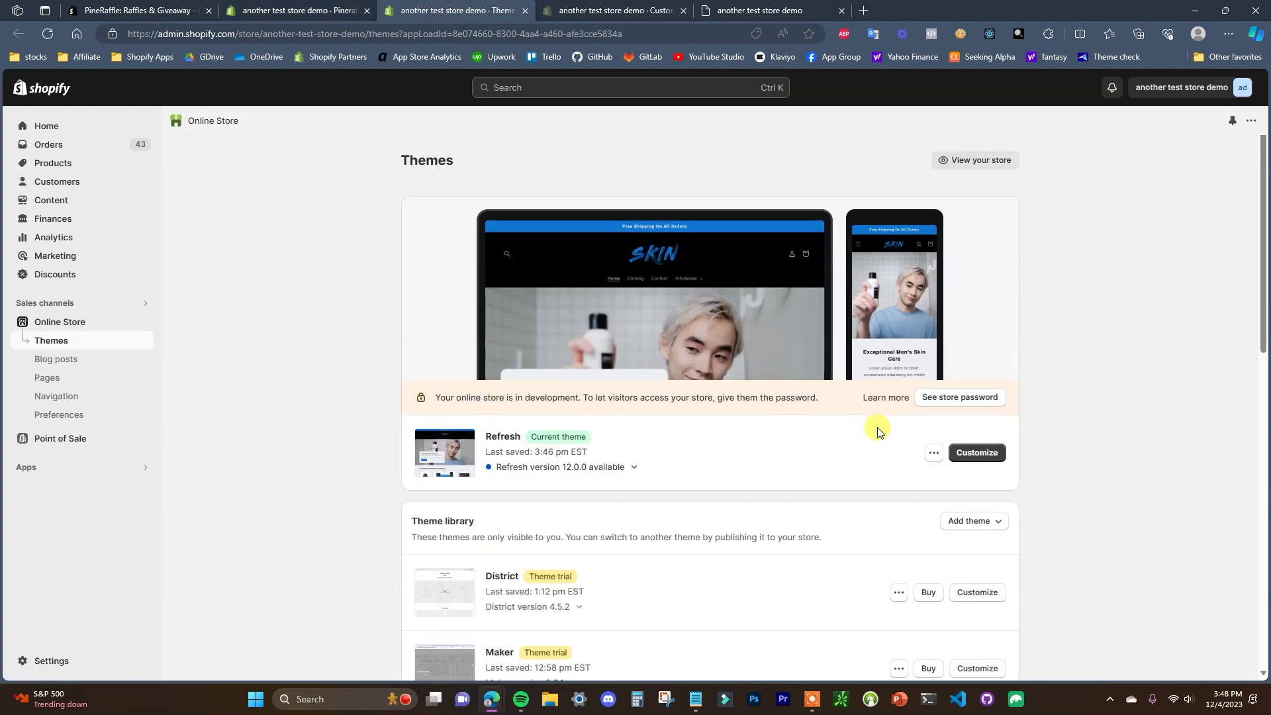
pyautogui.click(977, 454)
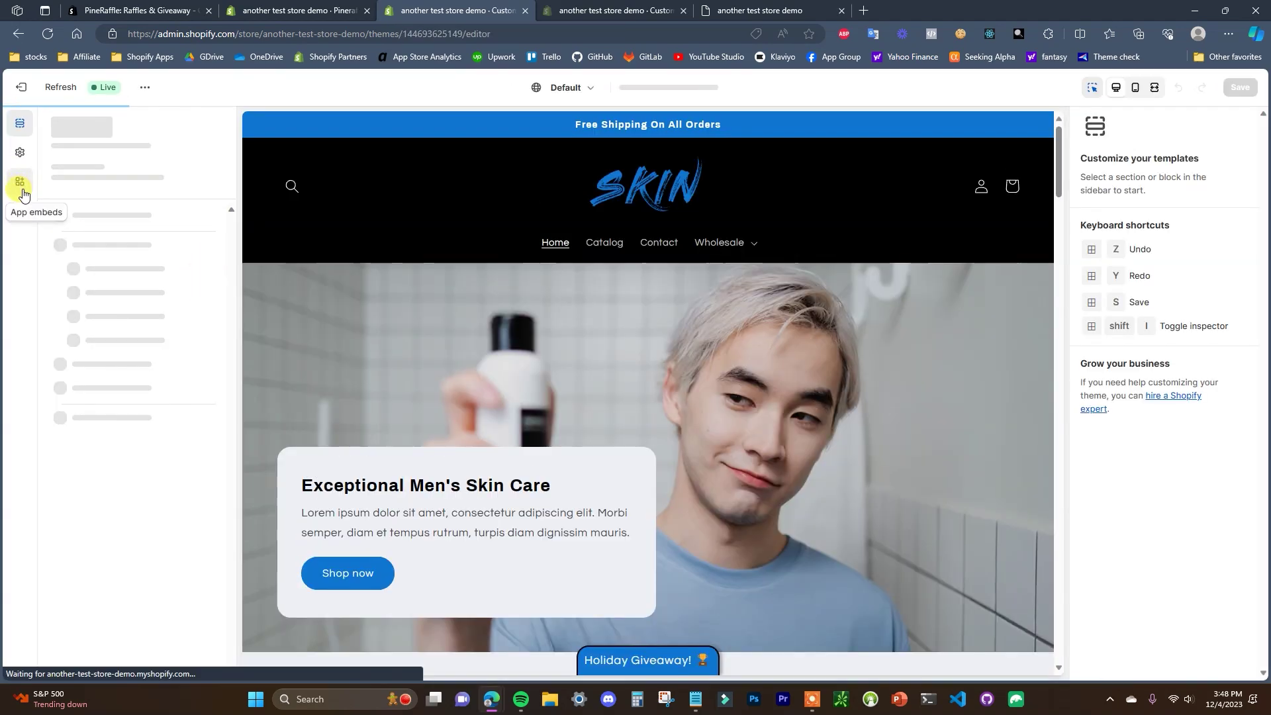
pyautogui.click(22, 192)
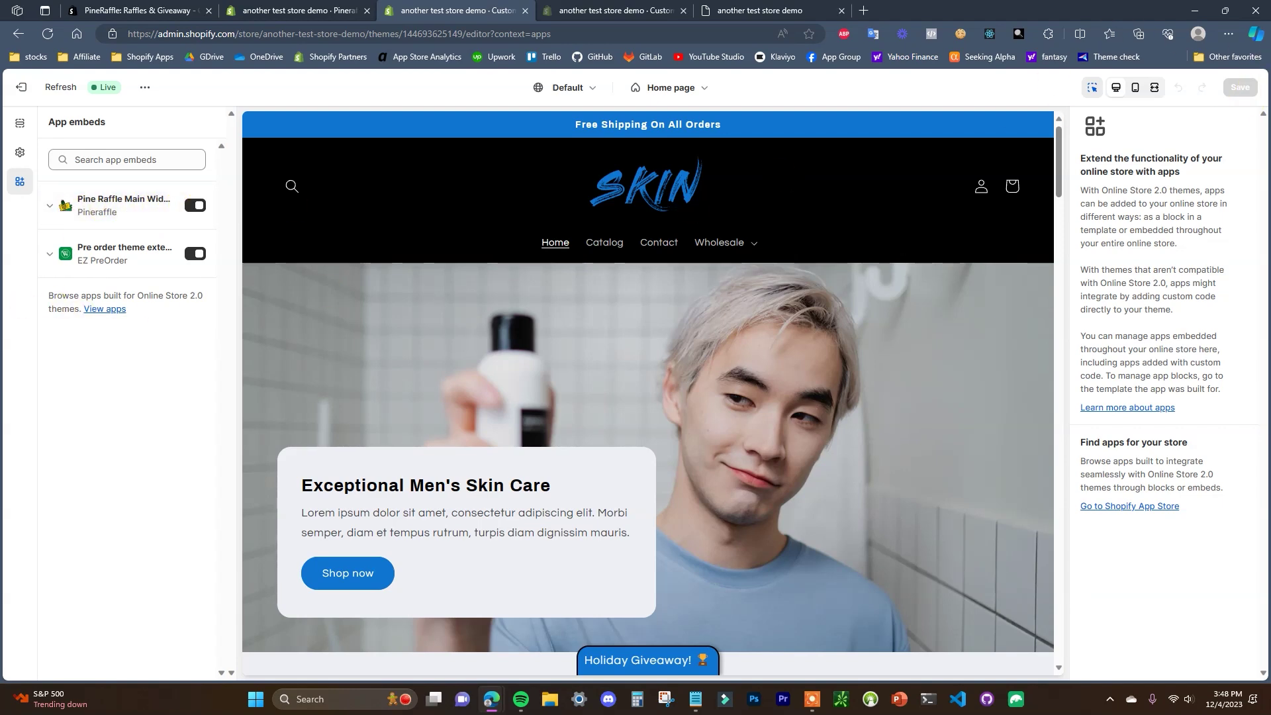
pyautogui.click(49, 206)
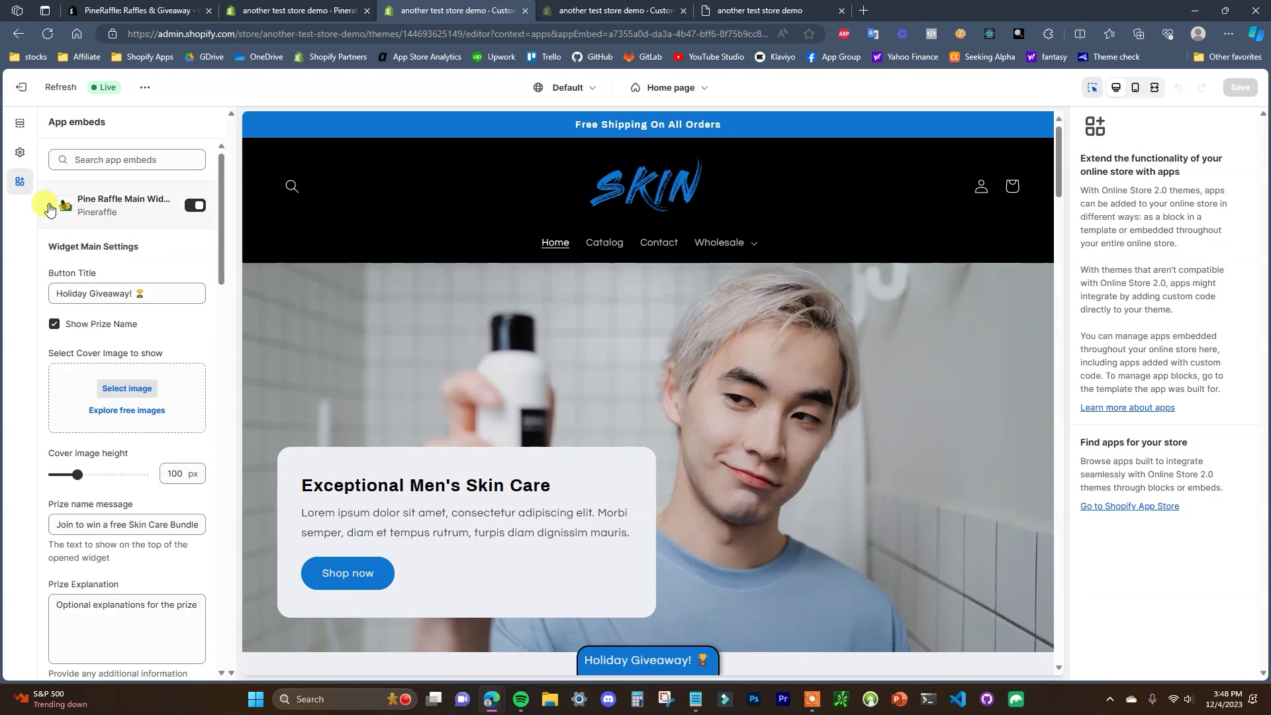
pyautogui.click(637, 657)
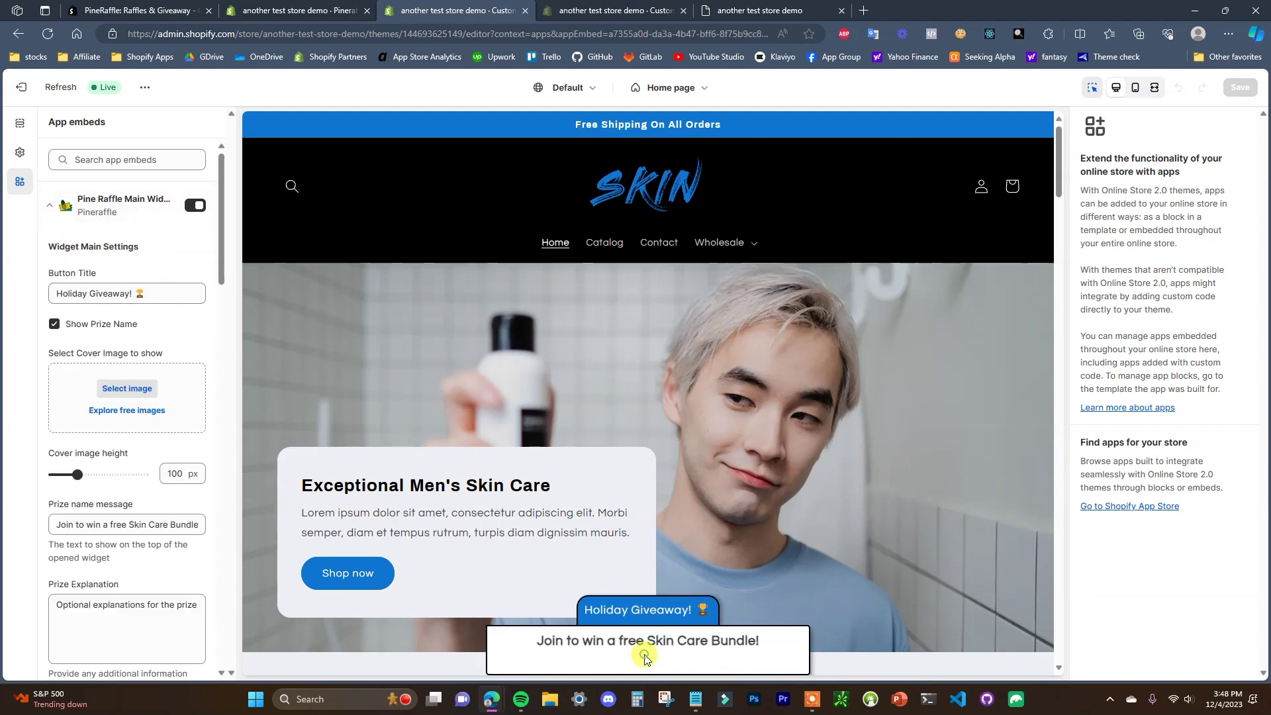
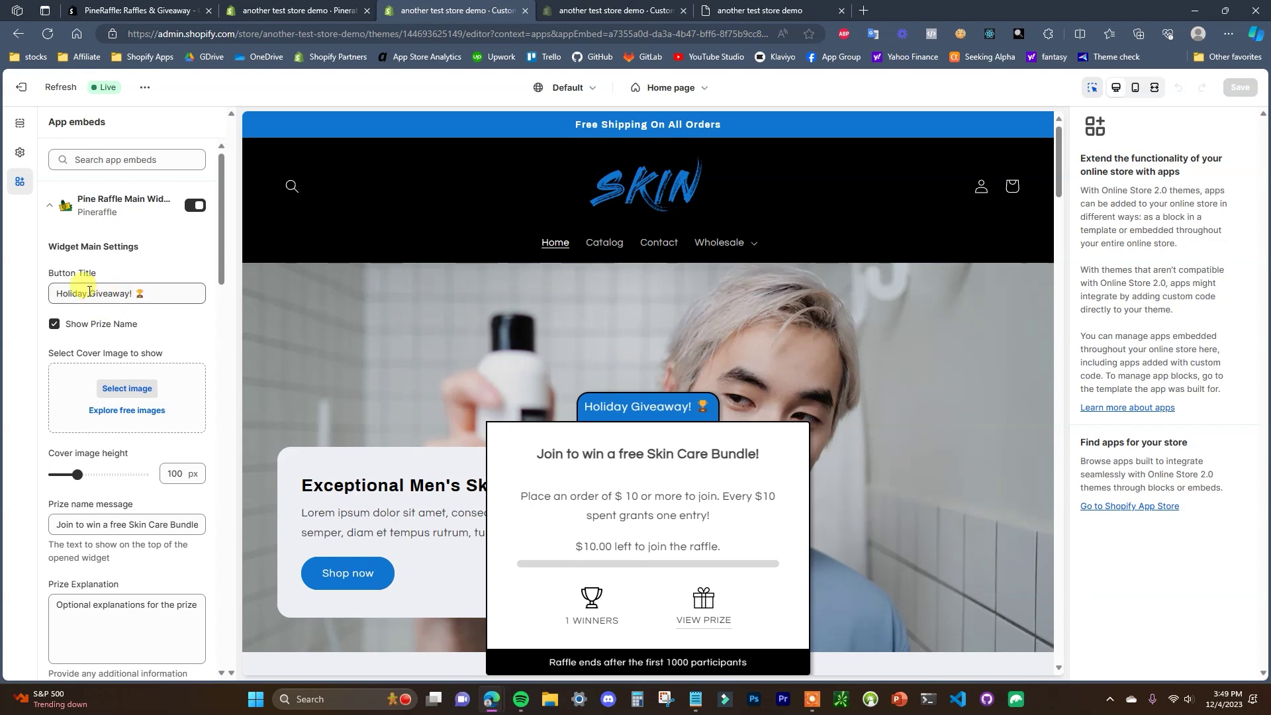
pyautogui.scroll(-3, 142, 320)
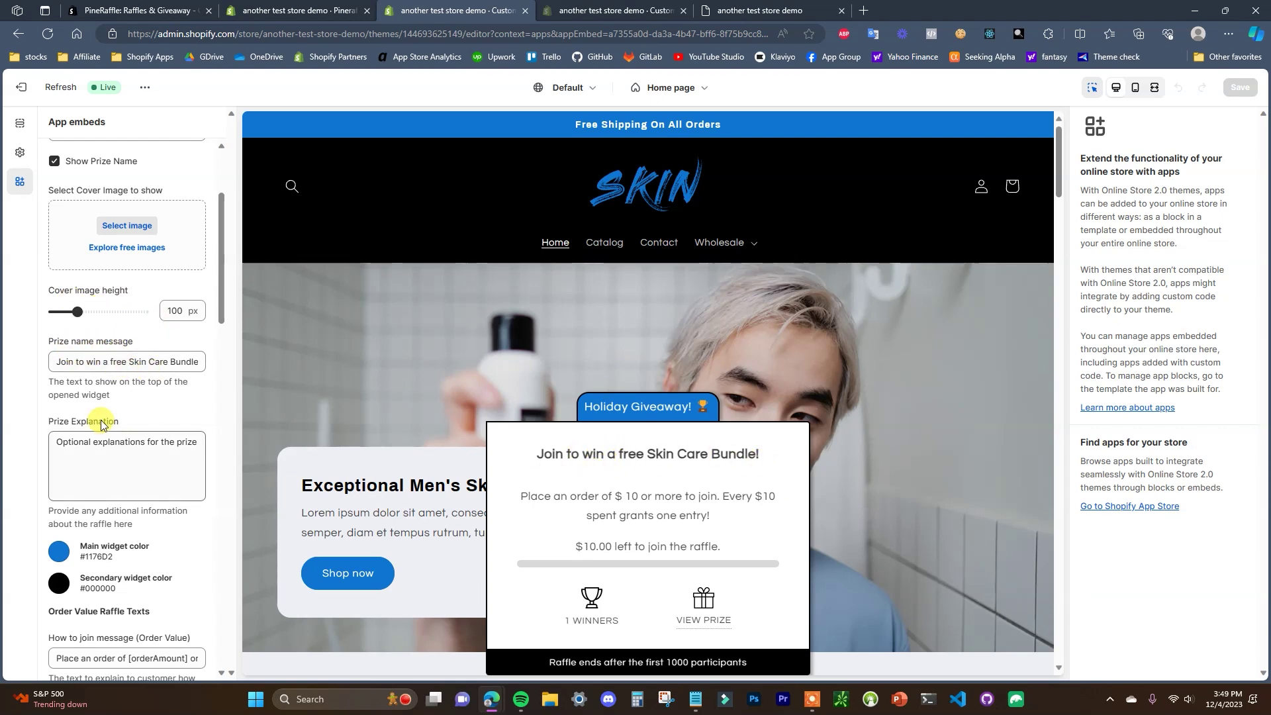
# Examine the widget's color settings and its Order Value, Products and Email Raffle Texts sections.
pyautogui.scroll(-1, 100, 424)
pyautogui.scroll(-2, 145, 368)
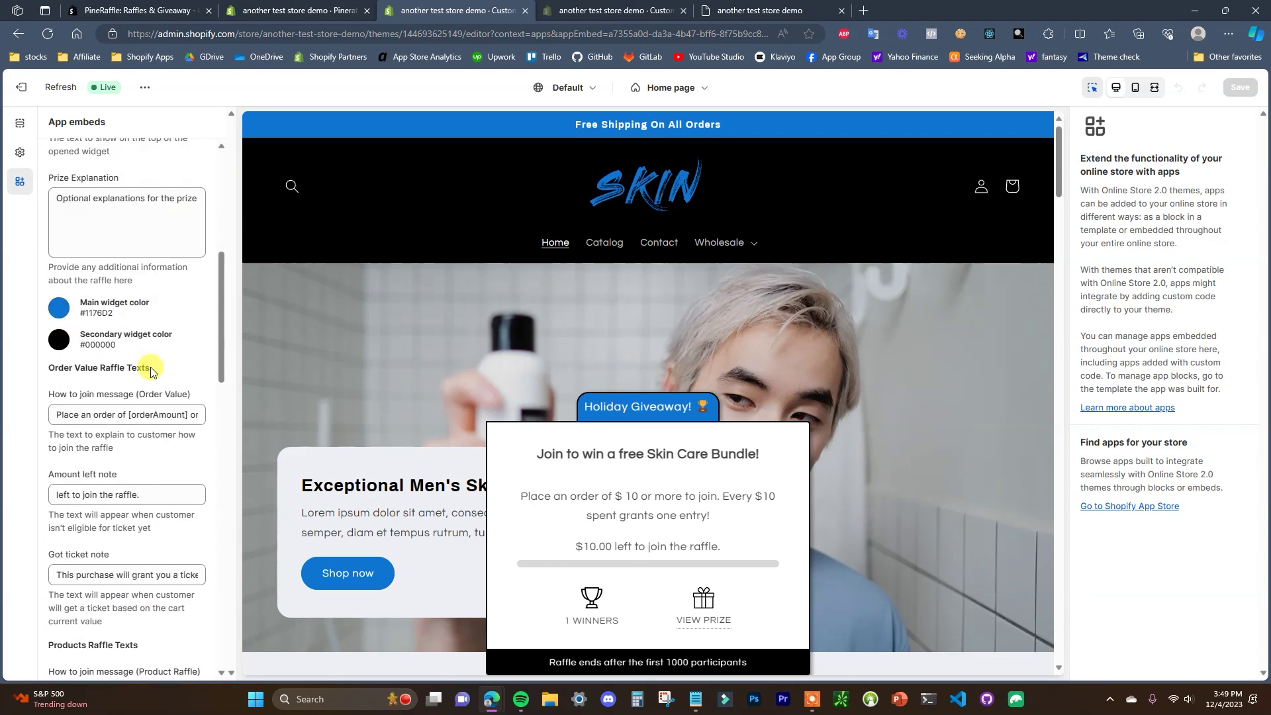
pyautogui.scroll(-1, 99, 332)
pyautogui.scroll(1, 67, 344)
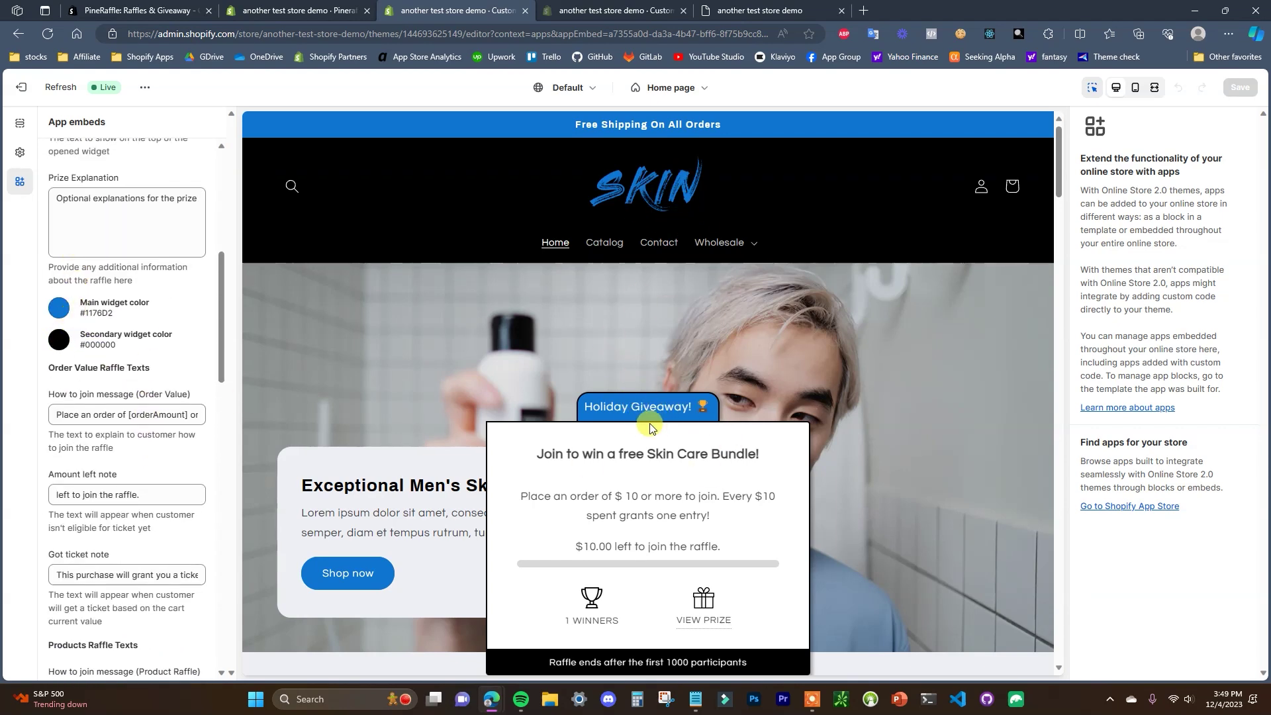
pyautogui.scroll(-1, 139, 397)
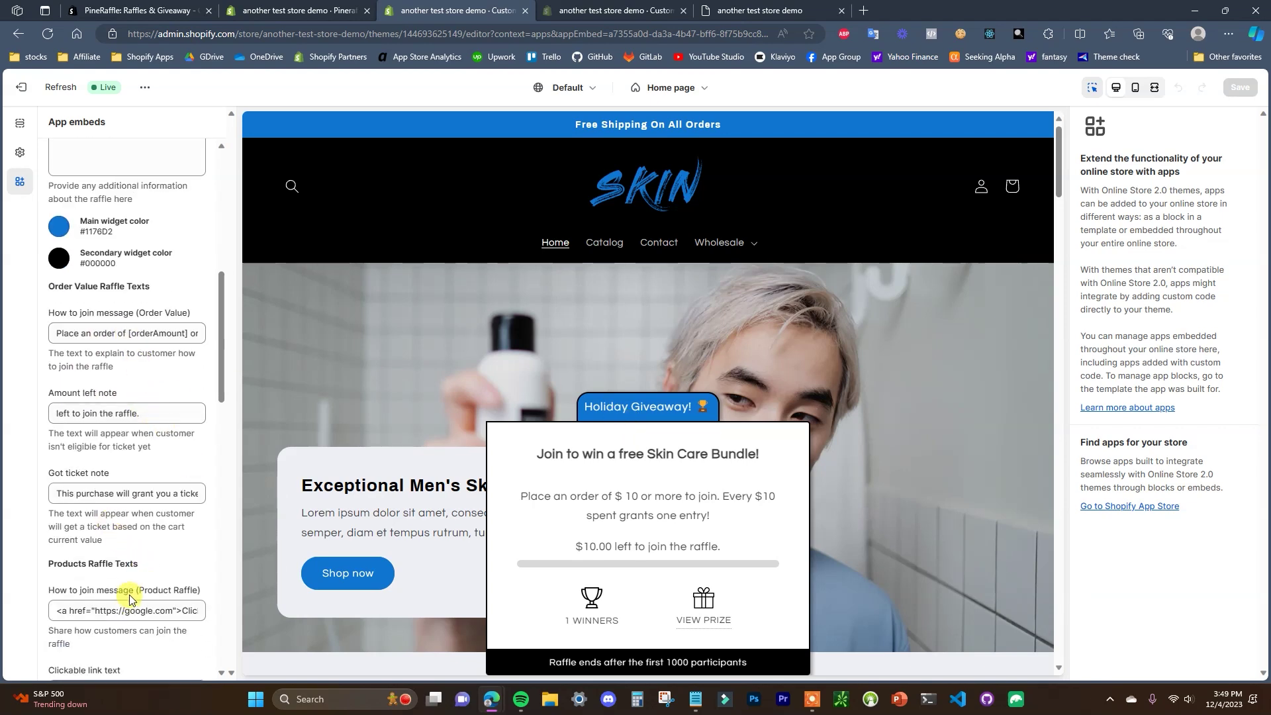
pyautogui.moveTo(55, 288); pyautogui.dragTo(111, 288)
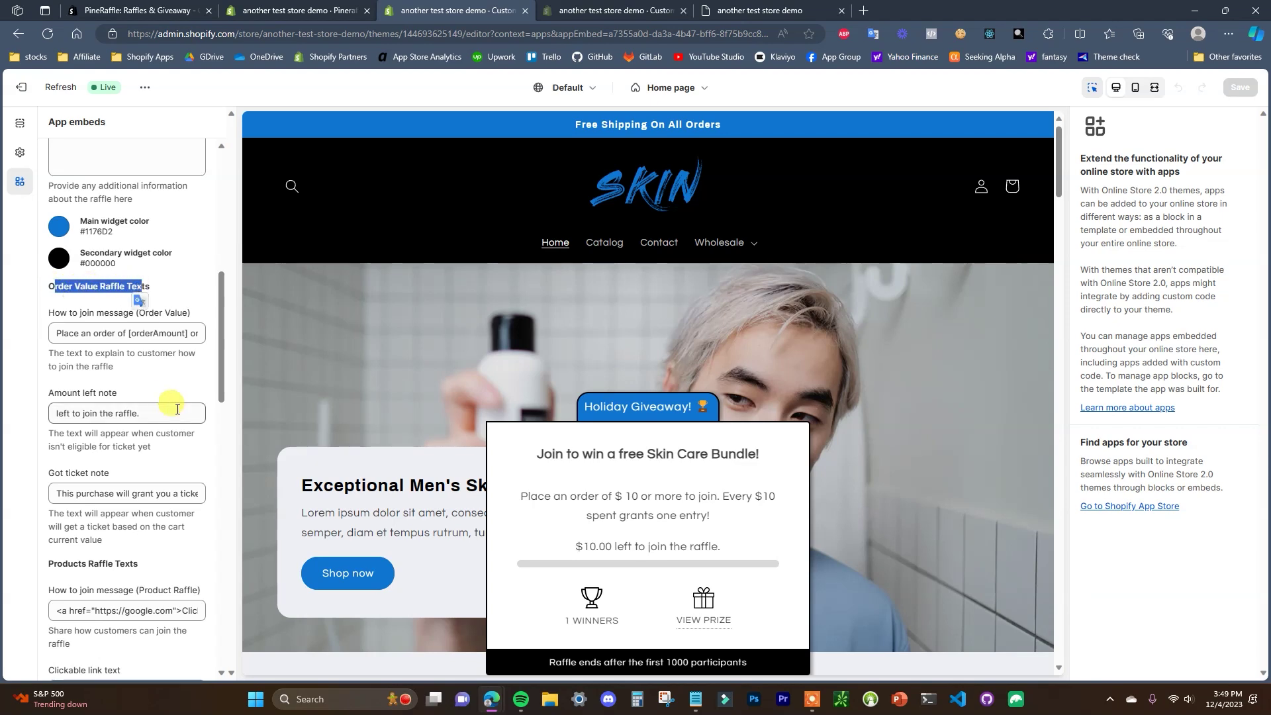
pyautogui.scroll(-3, 143, 397)
pyautogui.moveTo(73, 397); pyautogui.dragTo(134, 397)
pyautogui.scroll(-2, 147, 410)
pyautogui.scroll(-3, 147, 410)
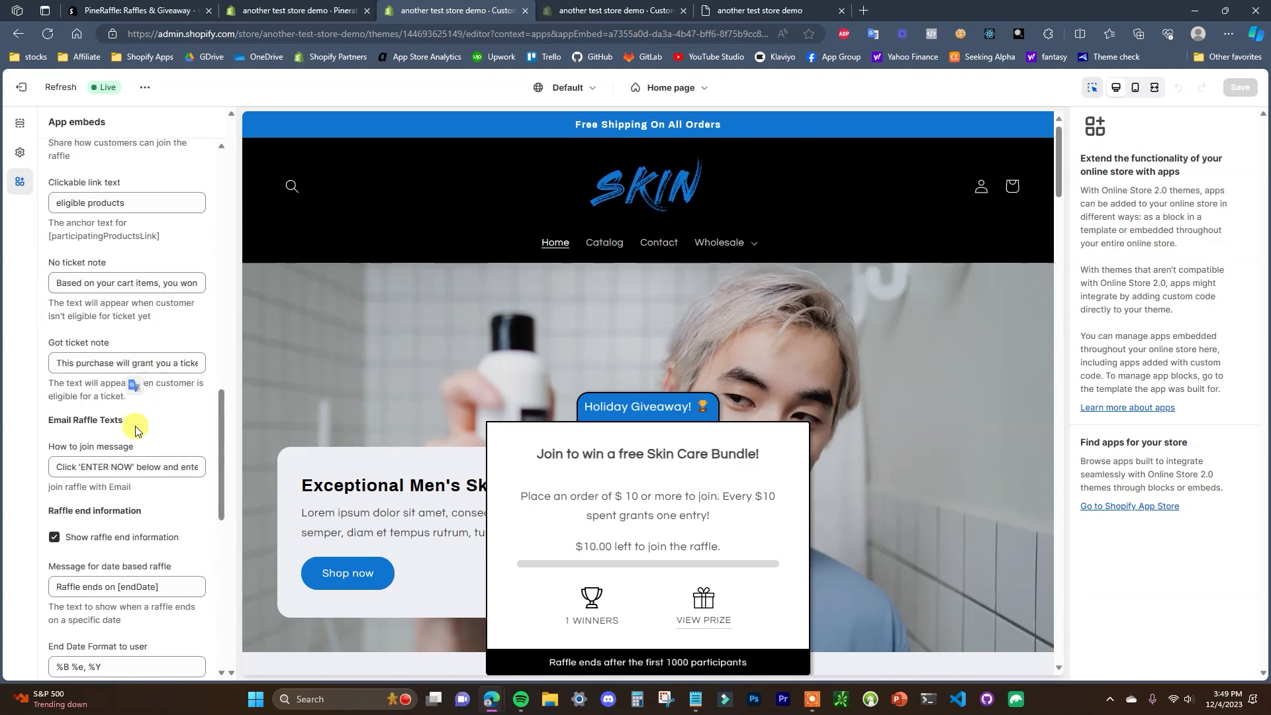
pyautogui.moveTo(50, 419); pyautogui.dragTo(136, 430)
pyautogui.click(140, 434)
pyautogui.scroll(4, 155, 440)
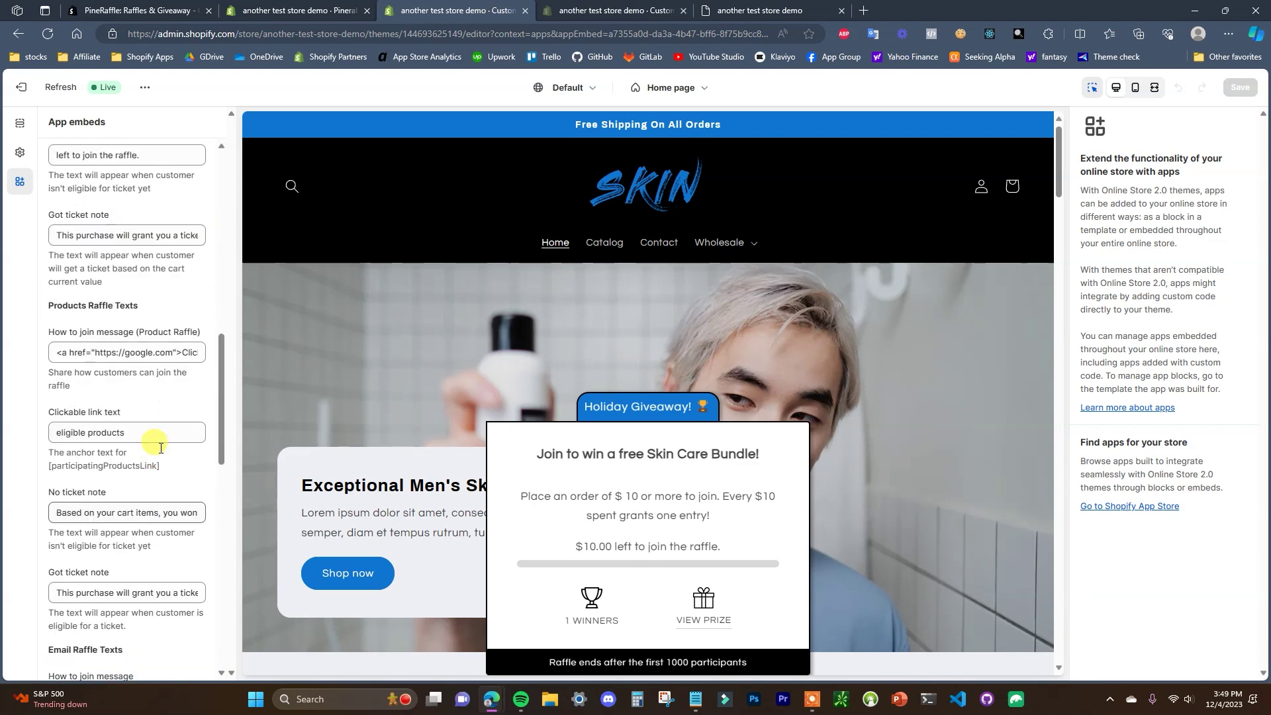
pyautogui.scroll(-2, 143, 563)
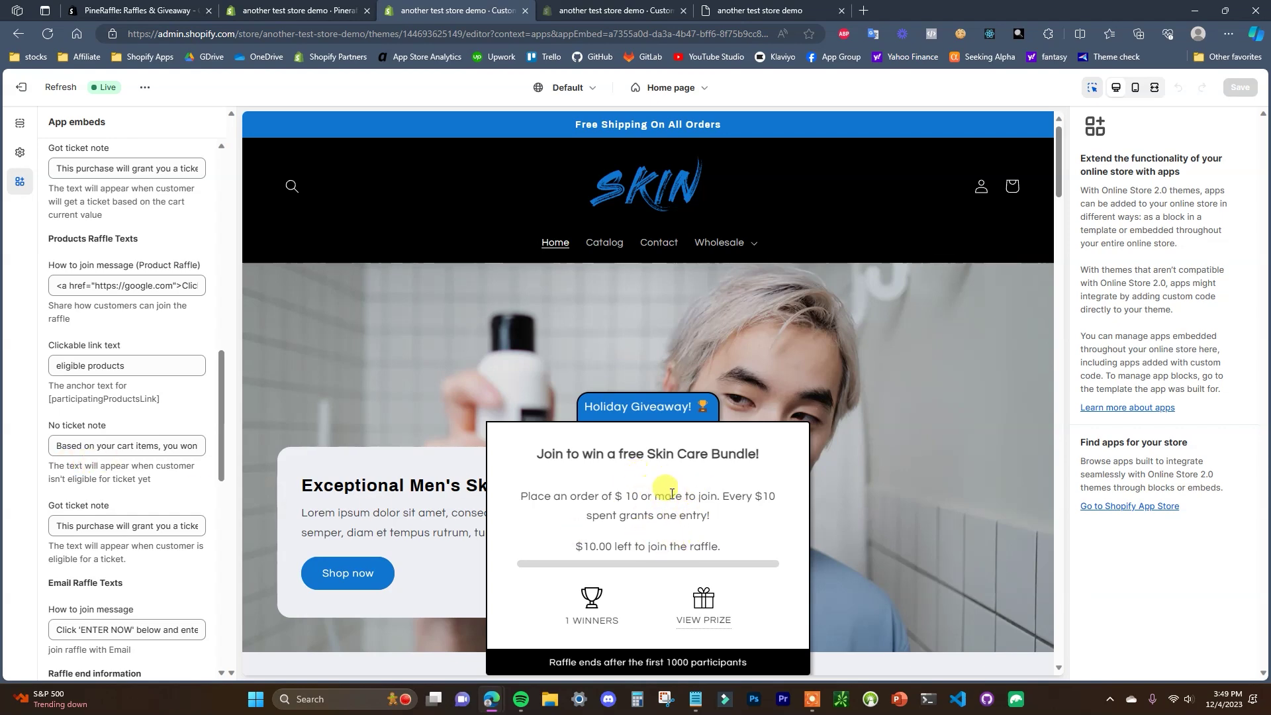
# Compare the Order Value how-to-join message with the widget preview, and review the remaining raffle texts through the raffle end information settings.
pyautogui.scroll(5, 121, 450)
pyautogui.scroll(-2, 116, 334)
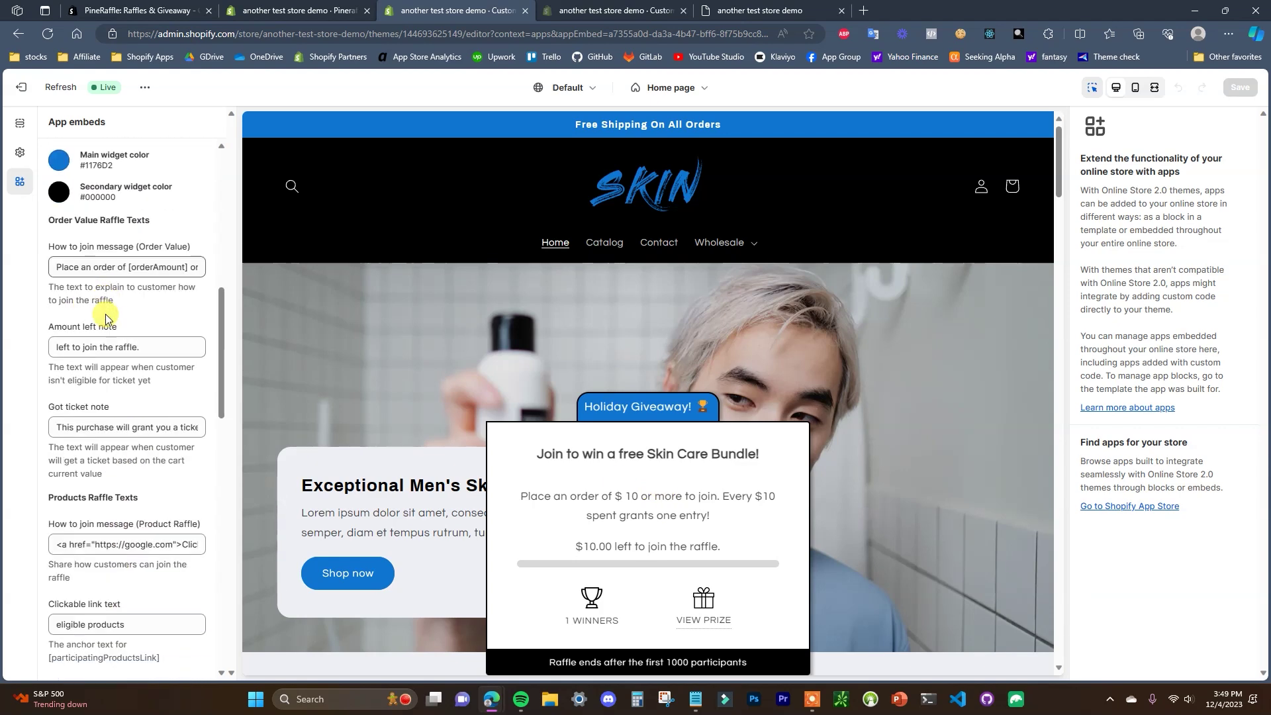
pyautogui.tripleClick(79, 249)
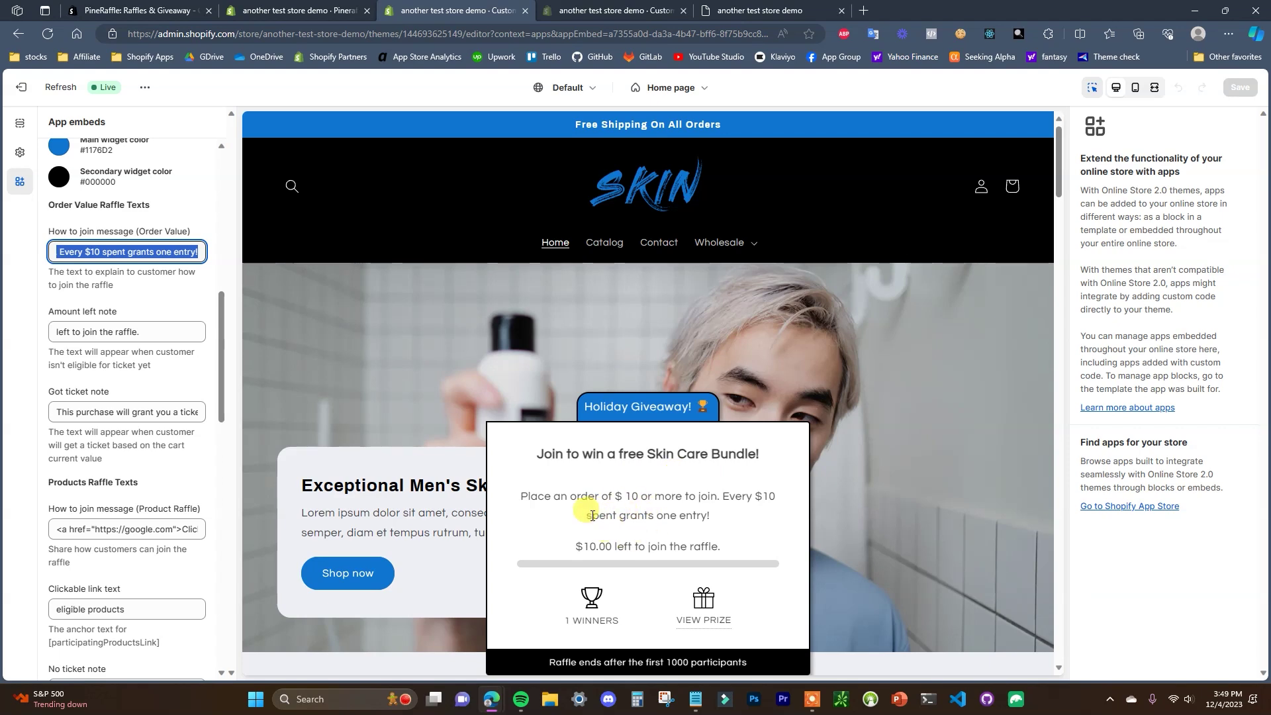
pyautogui.scroll(-6, 117, 348)
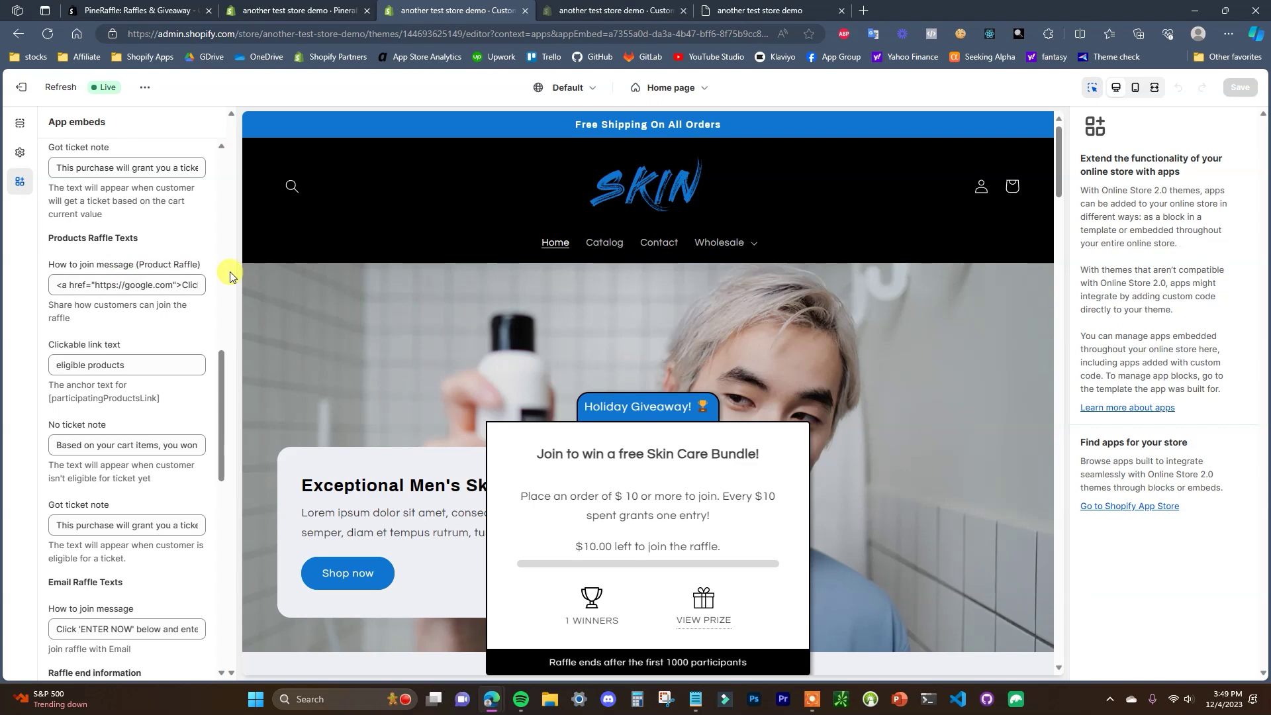
pyautogui.scroll(-3, 201, 450)
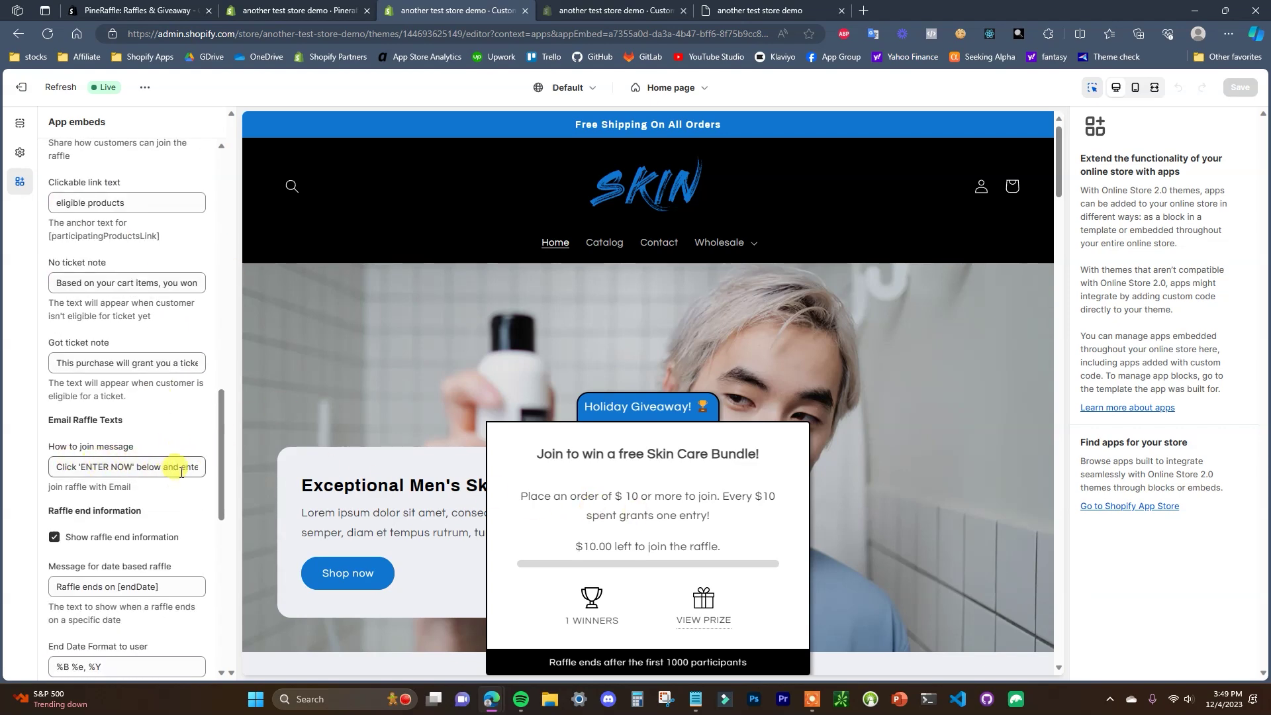
pyautogui.scroll(-6, 175, 467)
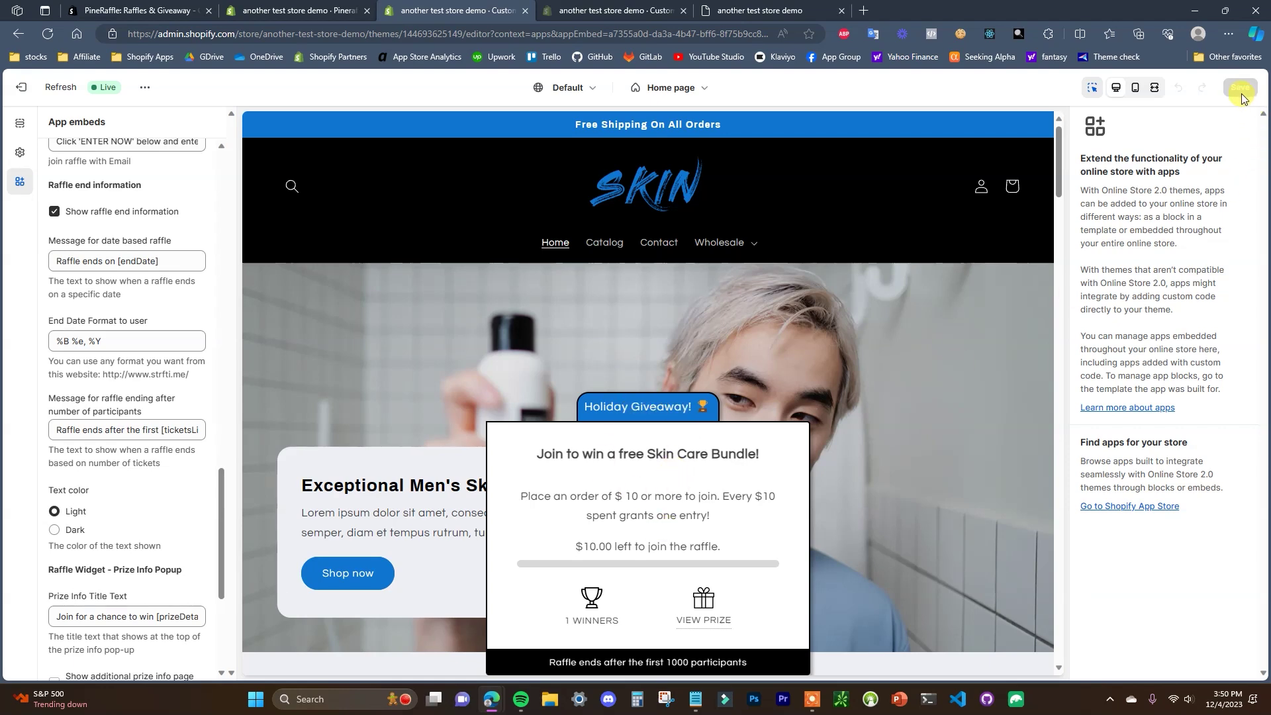
pyautogui.click(298, 10)
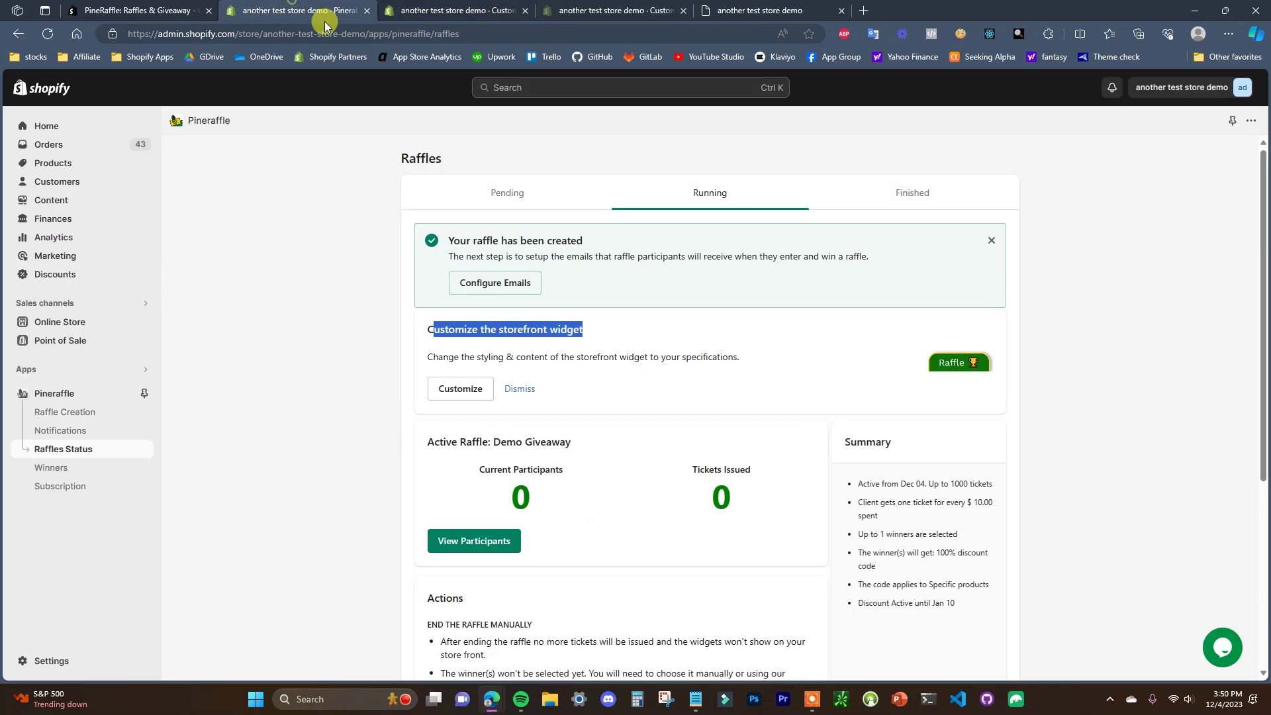
pyautogui.click(480, 290)
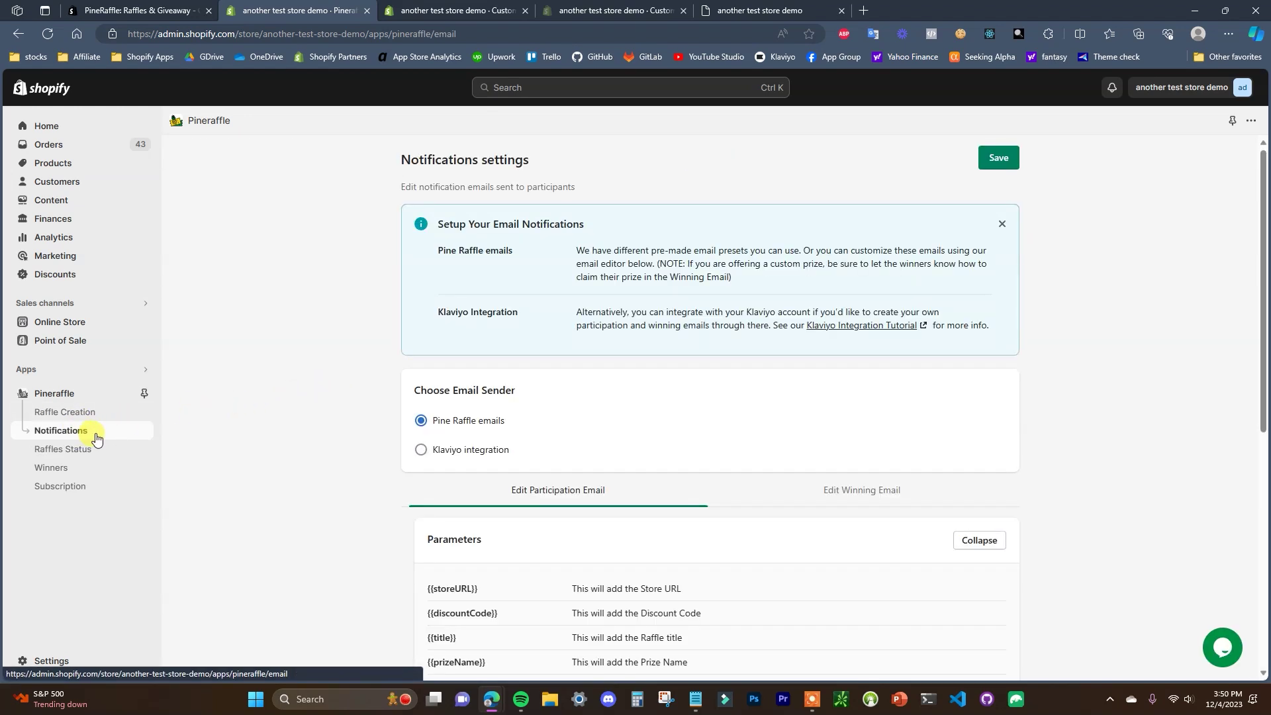
pyautogui.scroll(-2, 1152, 381)
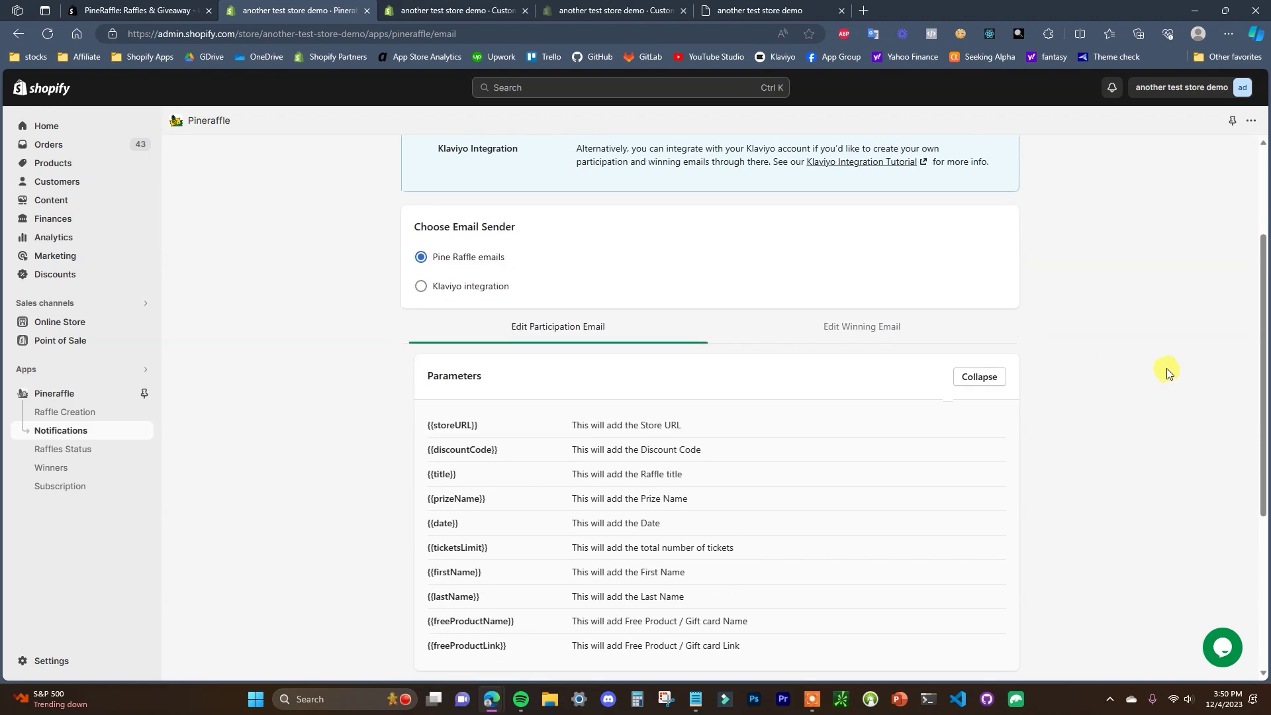
pyautogui.scroll(1, 1153, 338)
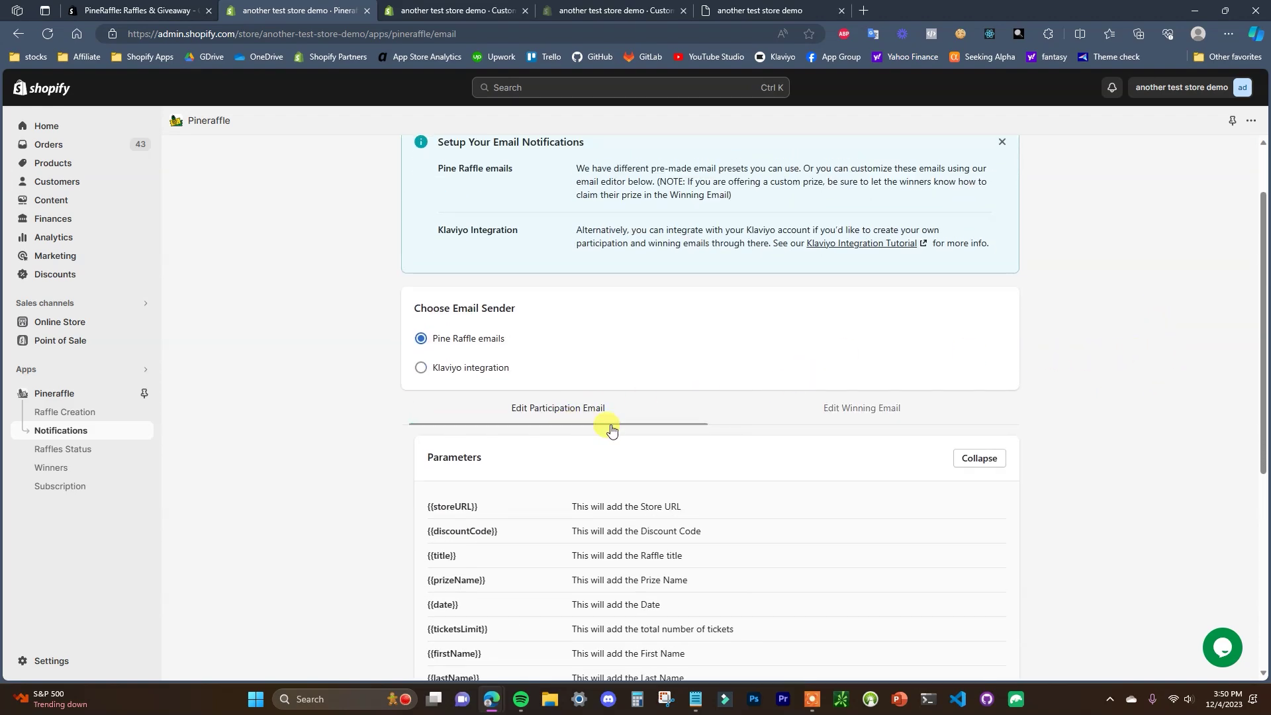
pyautogui.scroll(-4, 670, 396)
pyautogui.scroll(3, 733, 369)
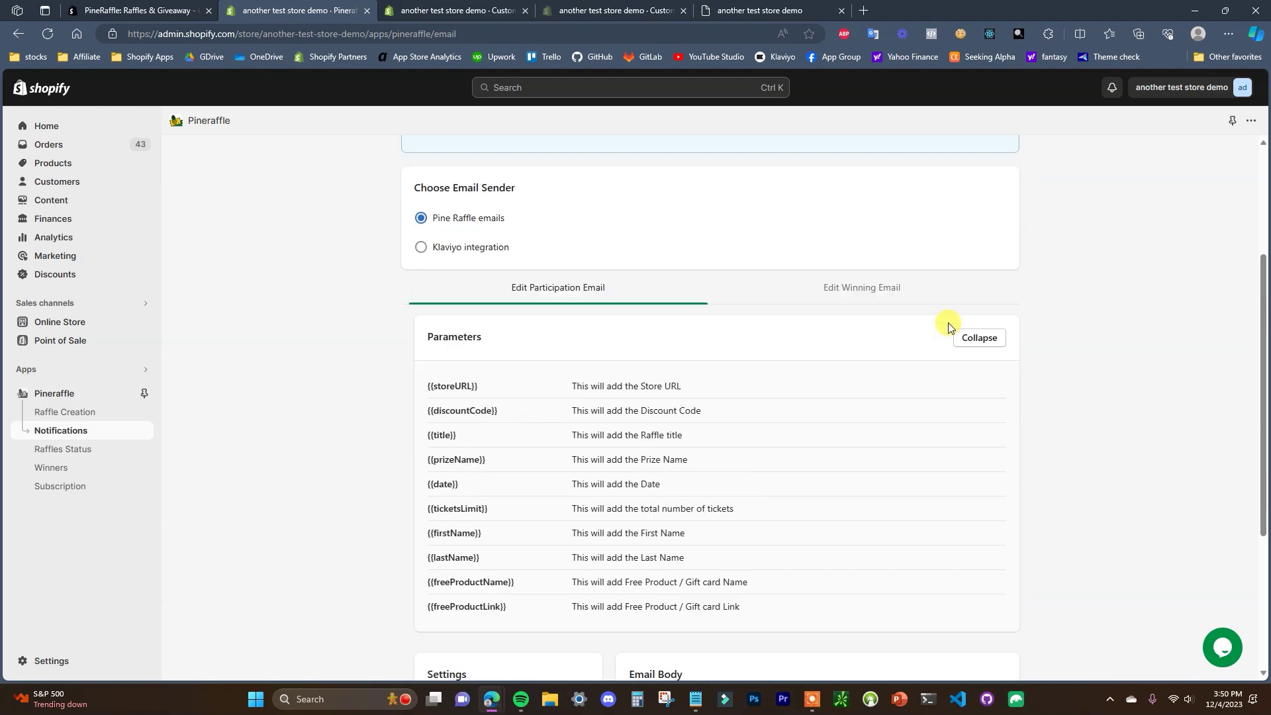
pyautogui.click(979, 377)
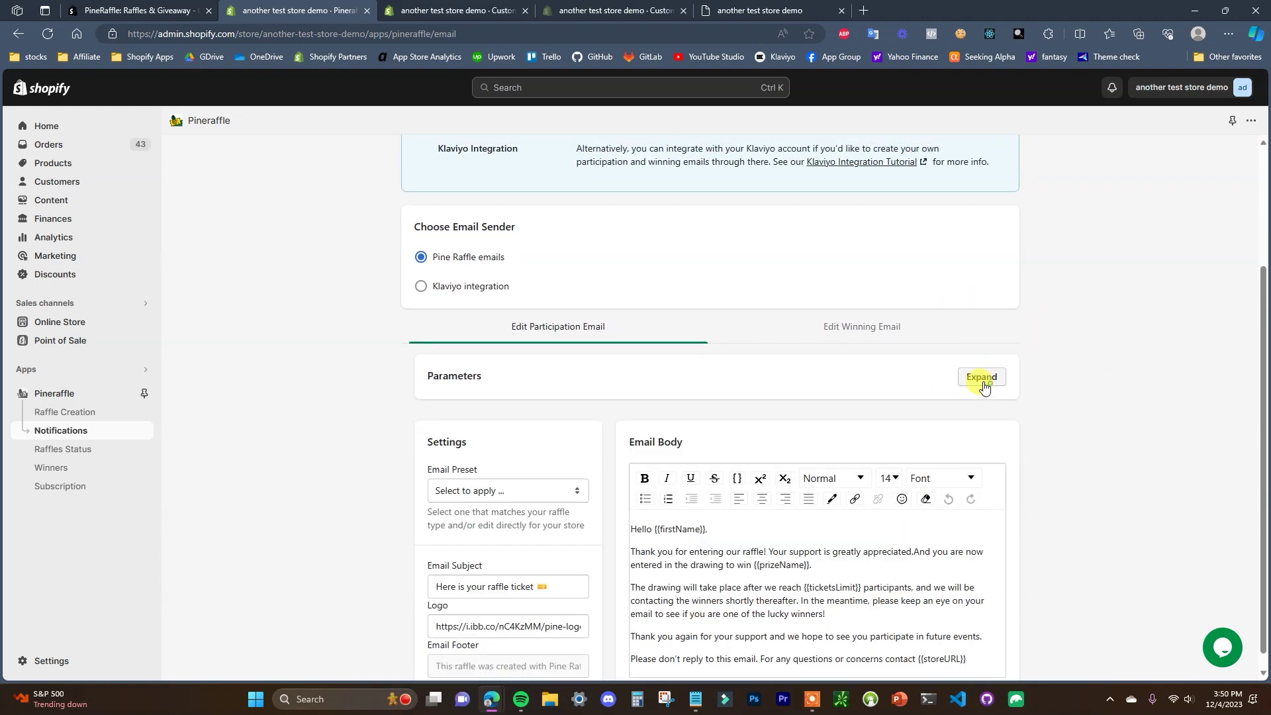
pyautogui.scroll(-1, 726, 327)
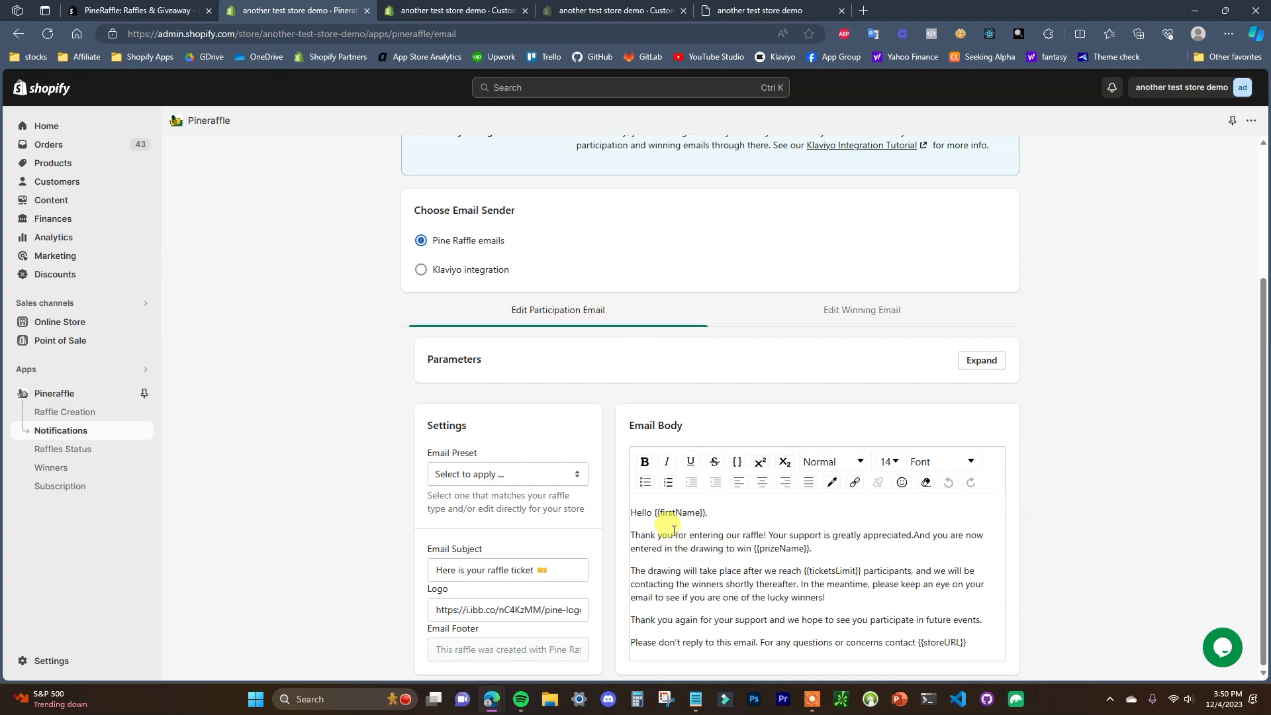
# Review the winning email's body, available parameters and email presets without applying a preset.
pyautogui.click(842, 316)
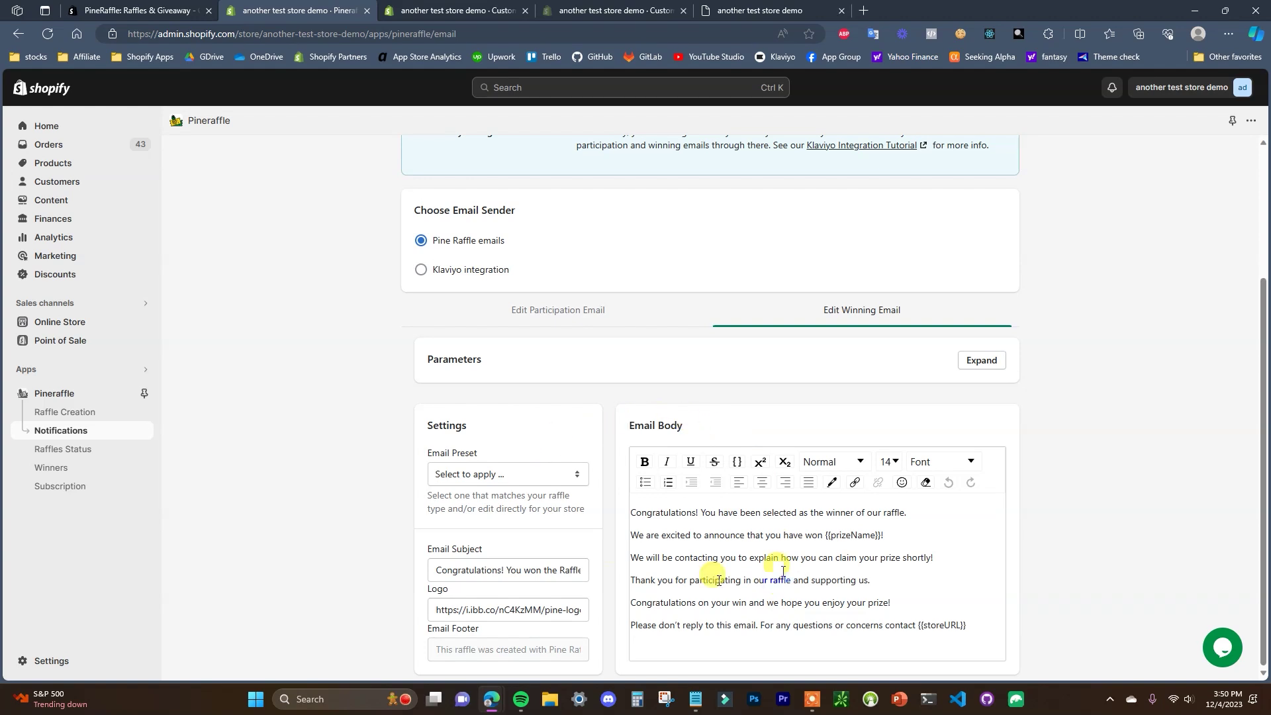
pyautogui.click(981, 361)
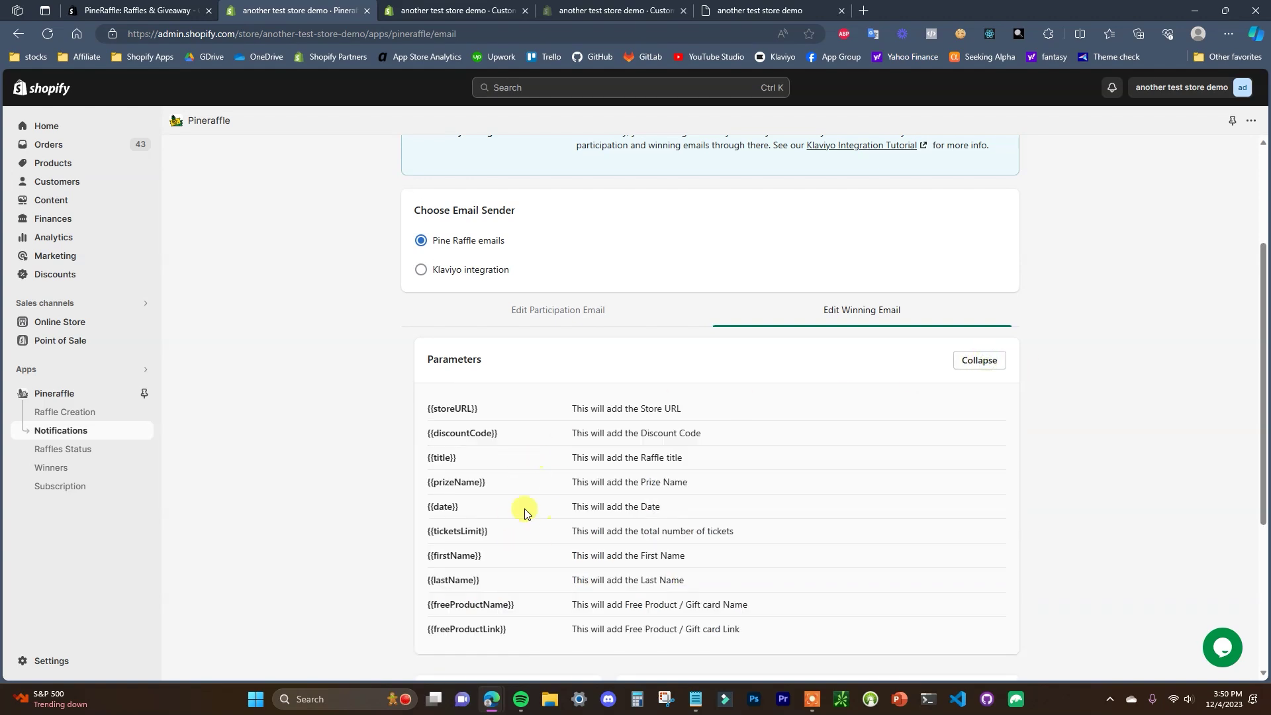
pyautogui.click(979, 362)
pyautogui.click(559, 474)
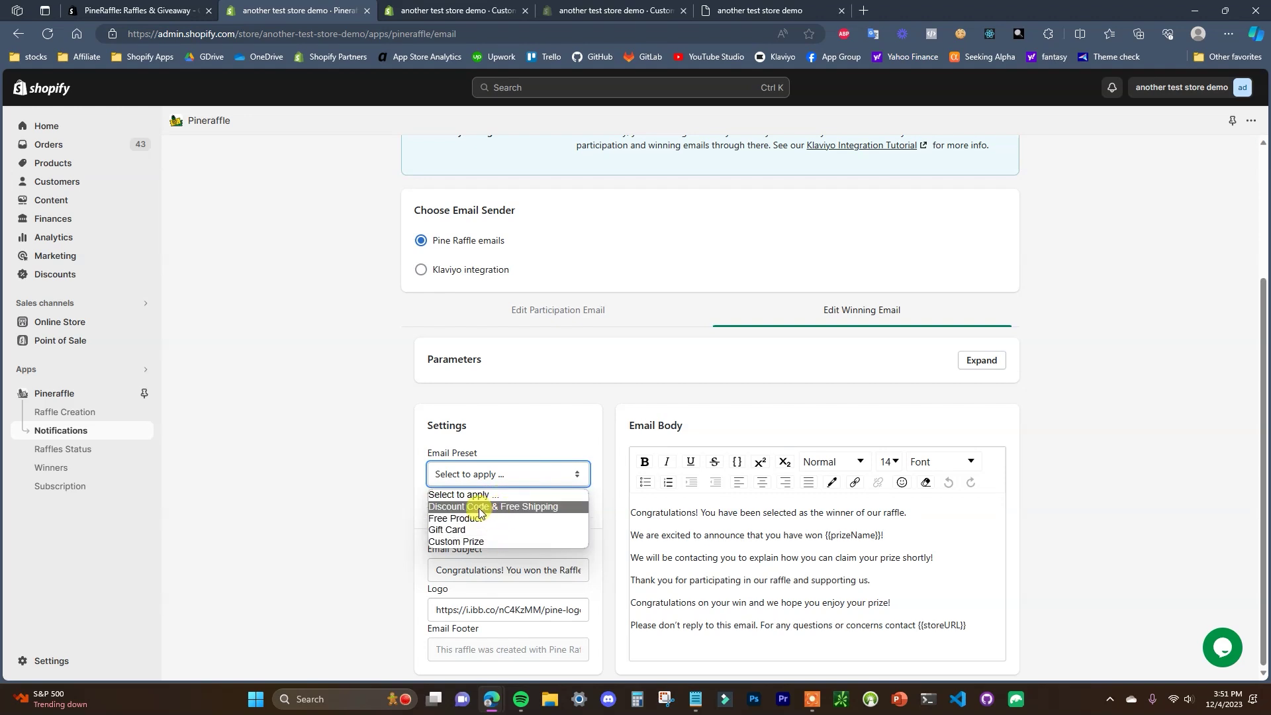
pyautogui.click(414, 505)
# Check the participation email's presets and the email sender options without changing them, and return to the raffle status page.
pyautogui.click(596, 319)
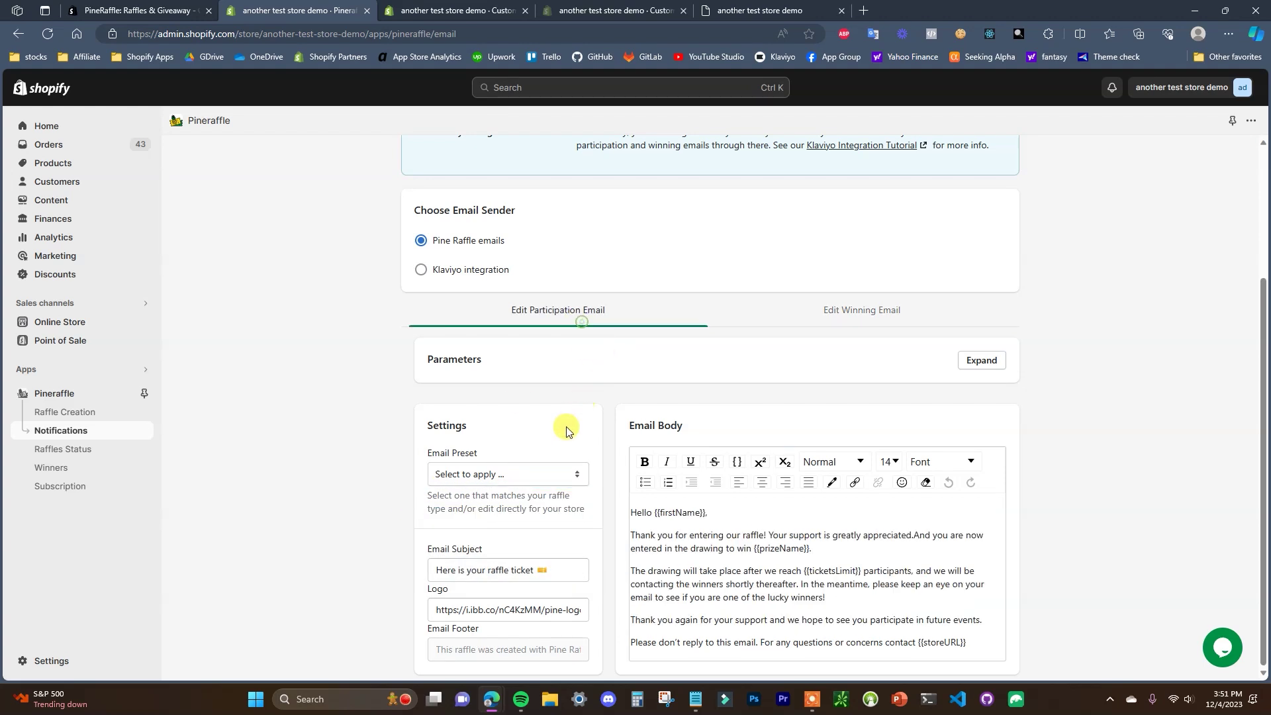
pyautogui.click(550, 475)
pyautogui.click(304, 483)
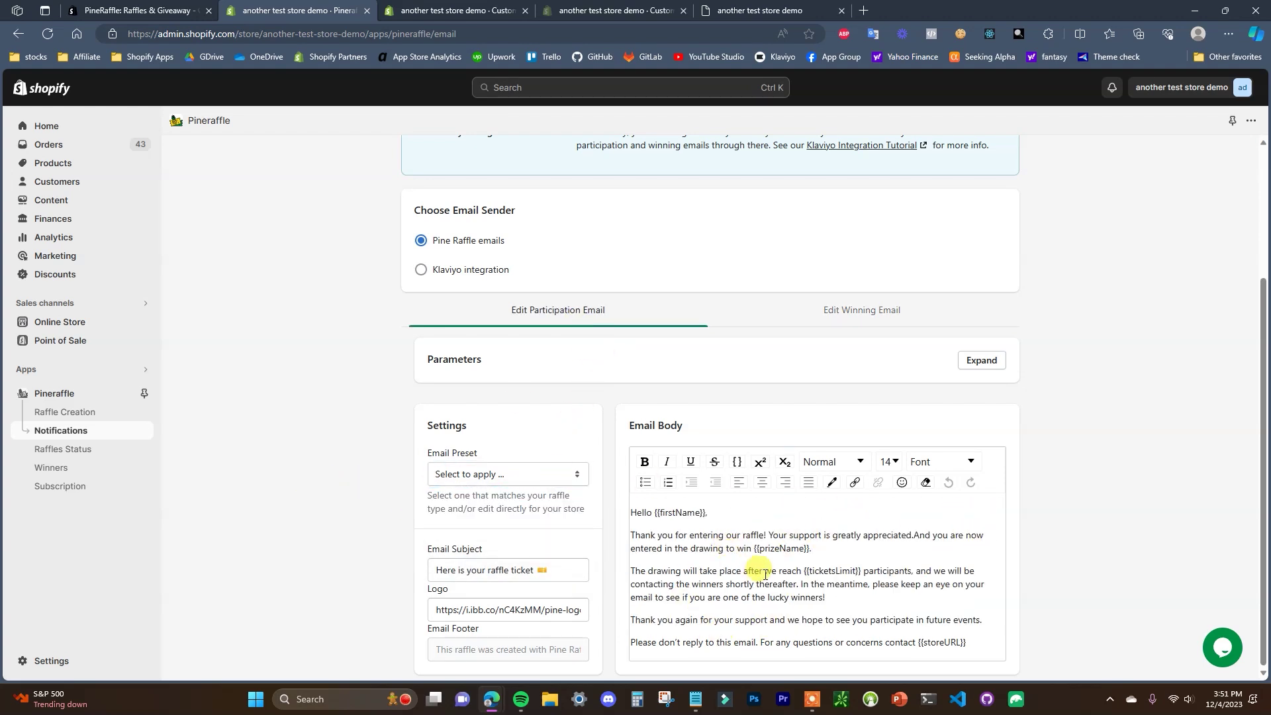
pyautogui.scroll(3, 765, 575)
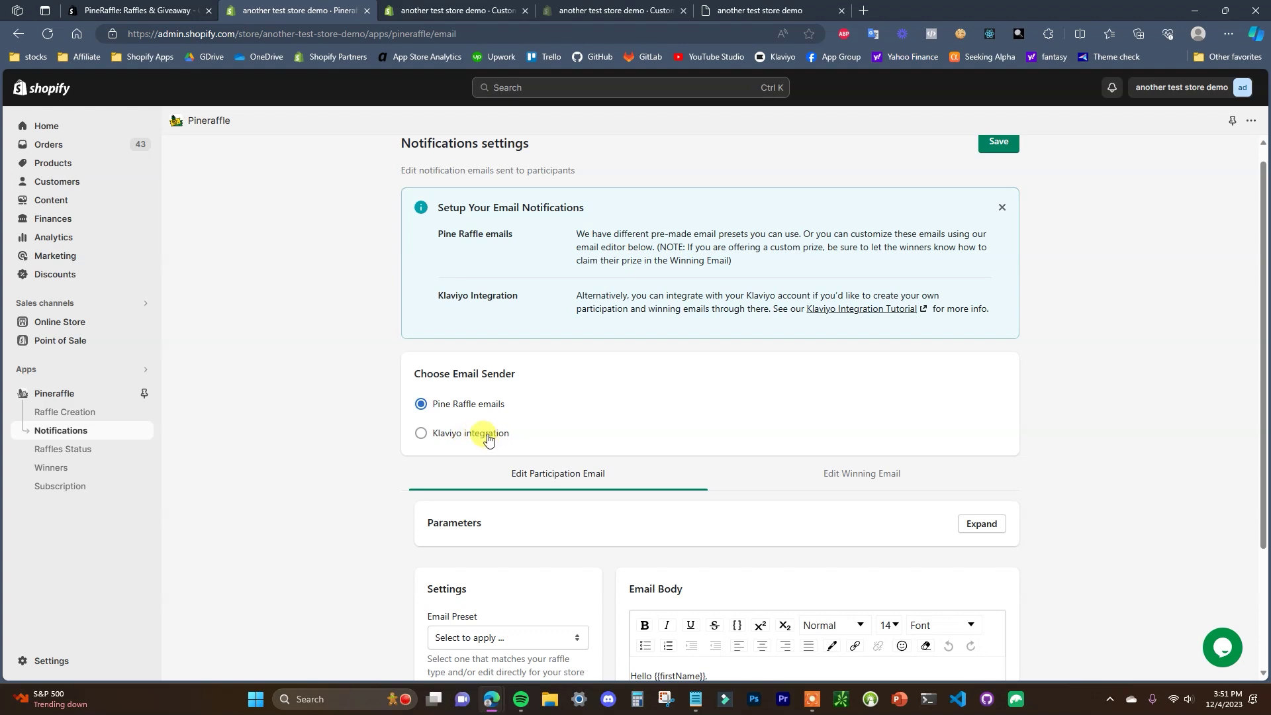
pyautogui.hotkey('alt', 'Left')
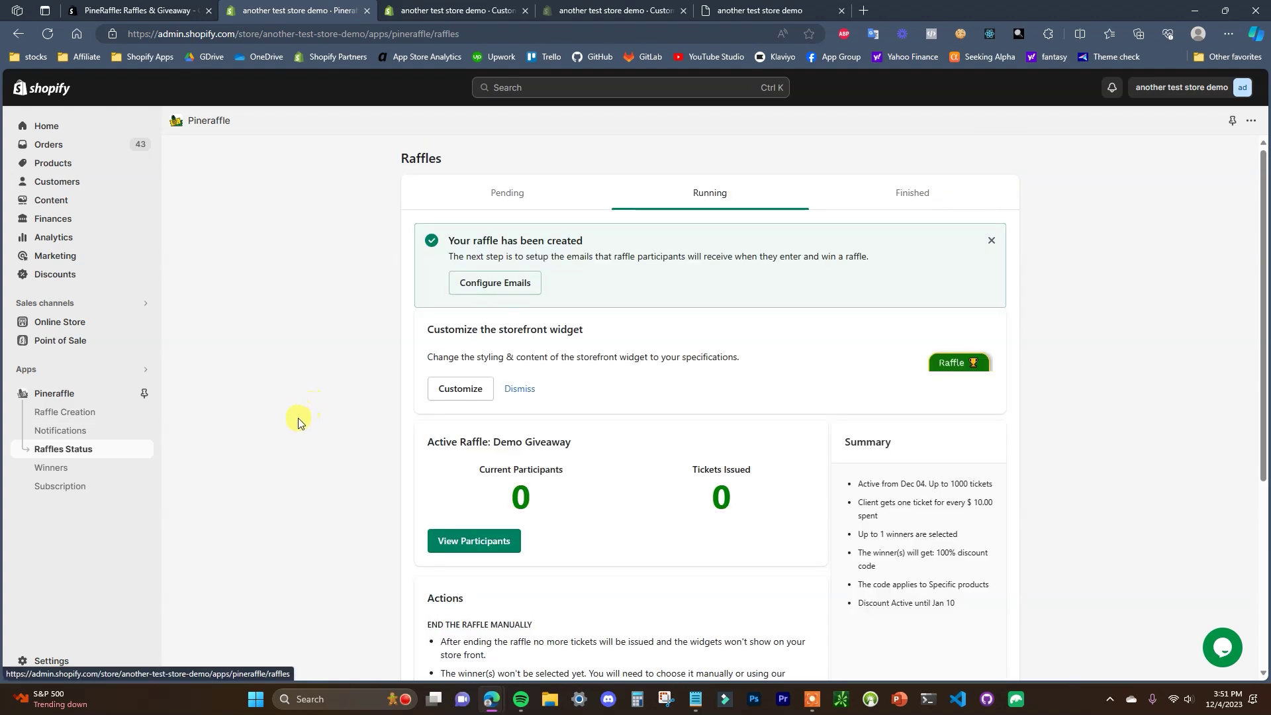
# Switch to the storefront, collapse the giveaway widget, and preorder the Guitar Amp with a quantity of 10.
pyautogui.click(776, 9)
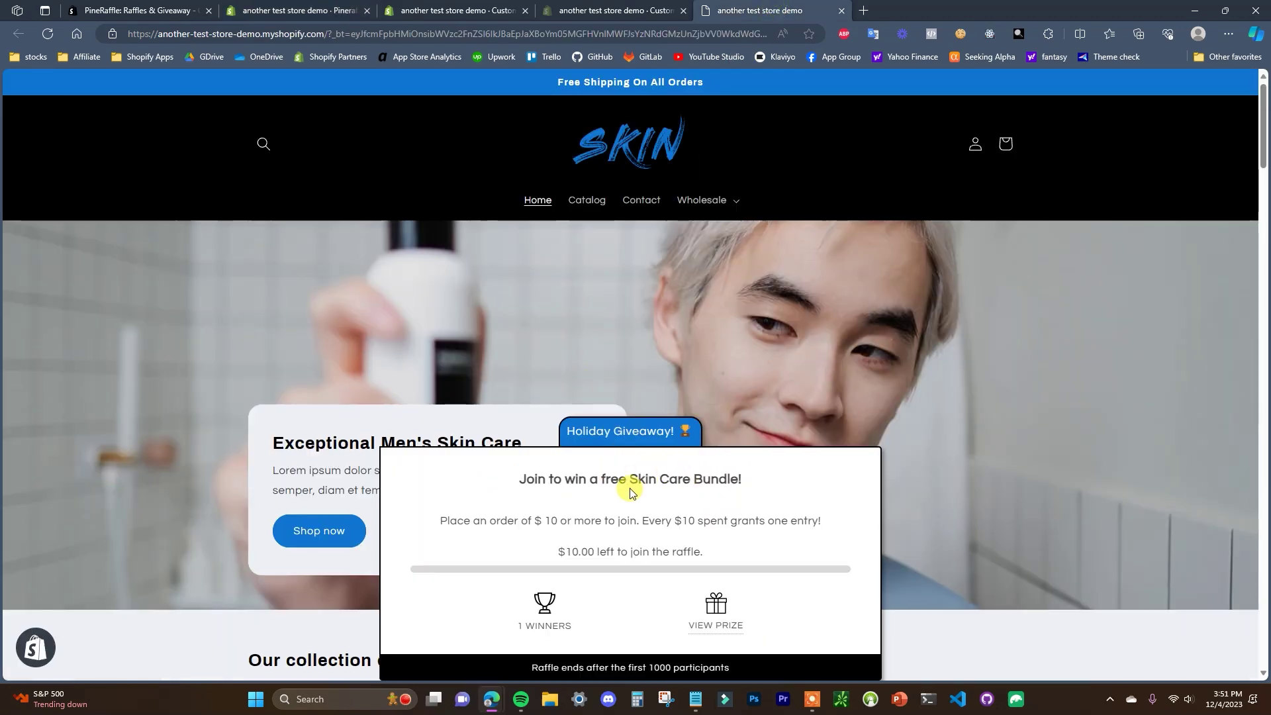
pyautogui.click(629, 431)
pyautogui.click(704, 369)
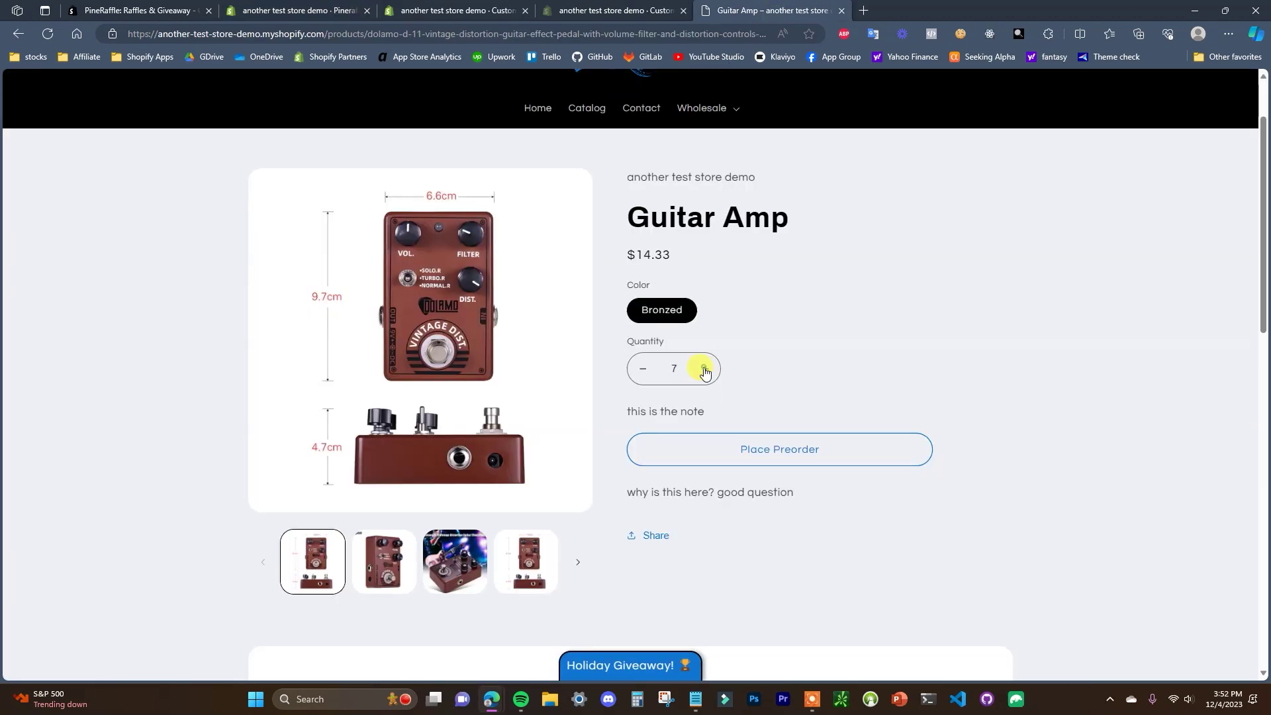
pyautogui.click(705, 369)
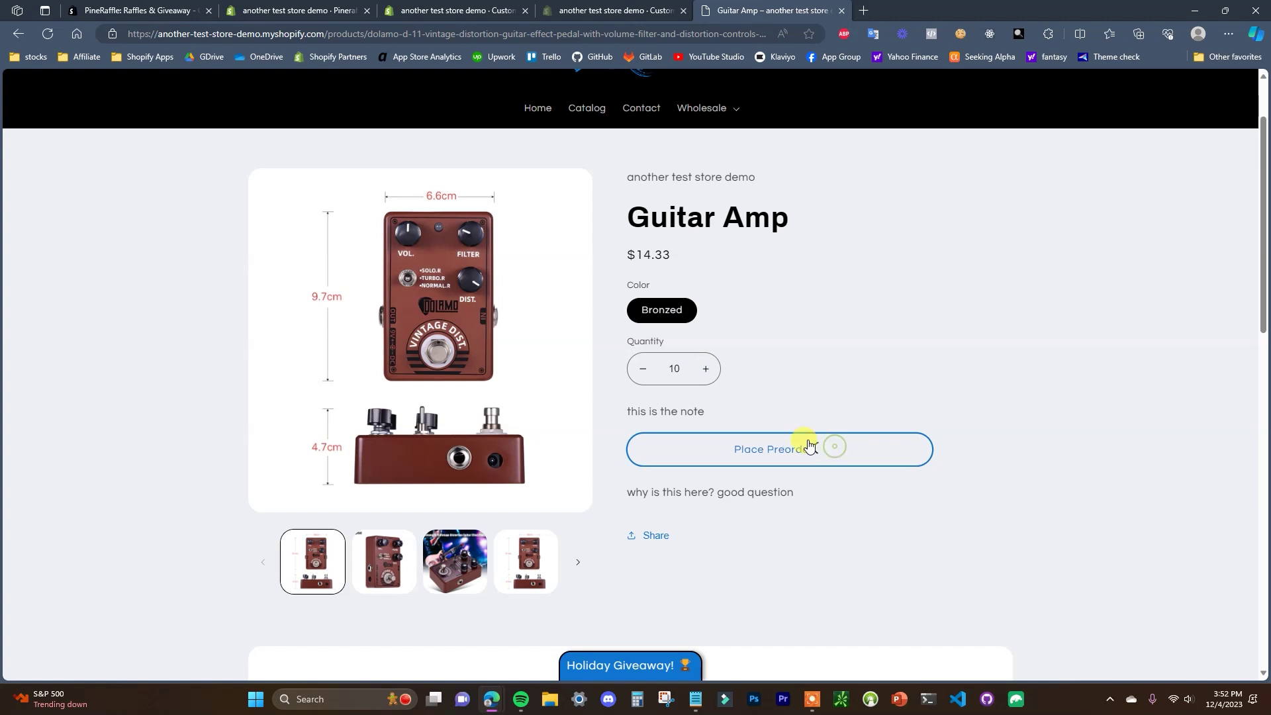
# Open the Holiday Giveaway widget on the cart page, check the raffle entry progress, and collapse it.
pyautogui.scroll(-1, 861, 467)
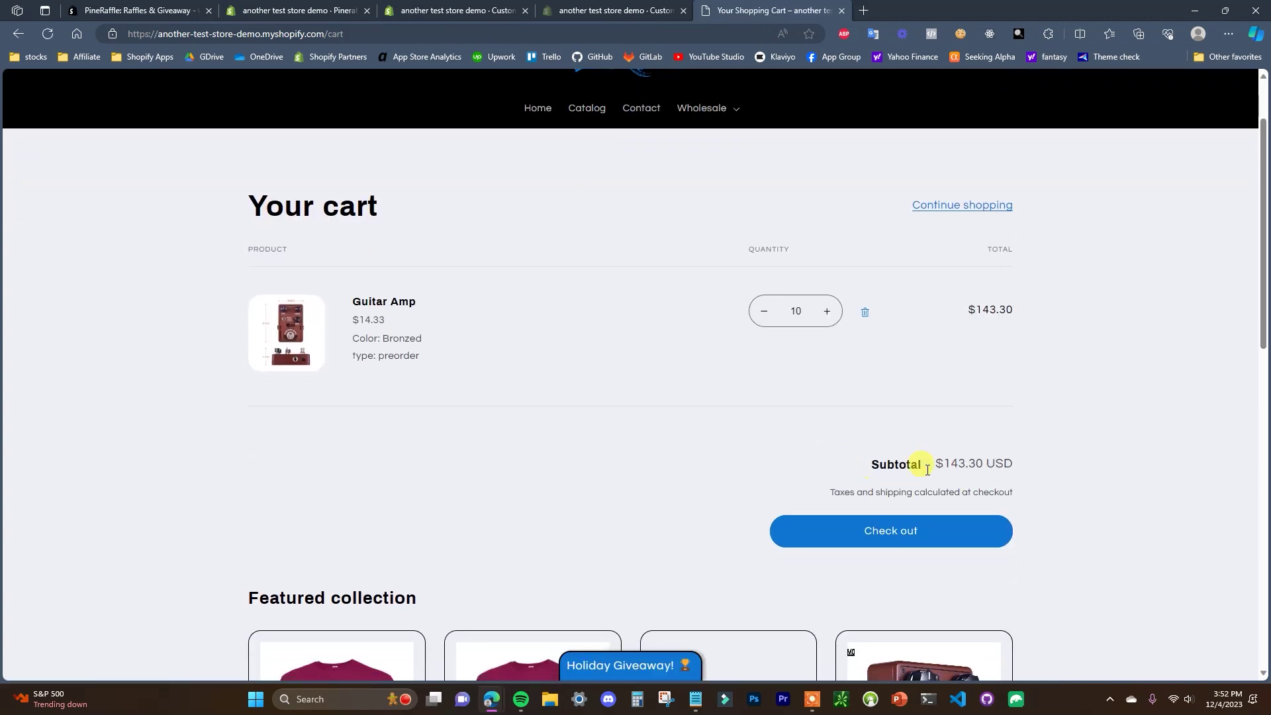
pyautogui.click(632, 663)
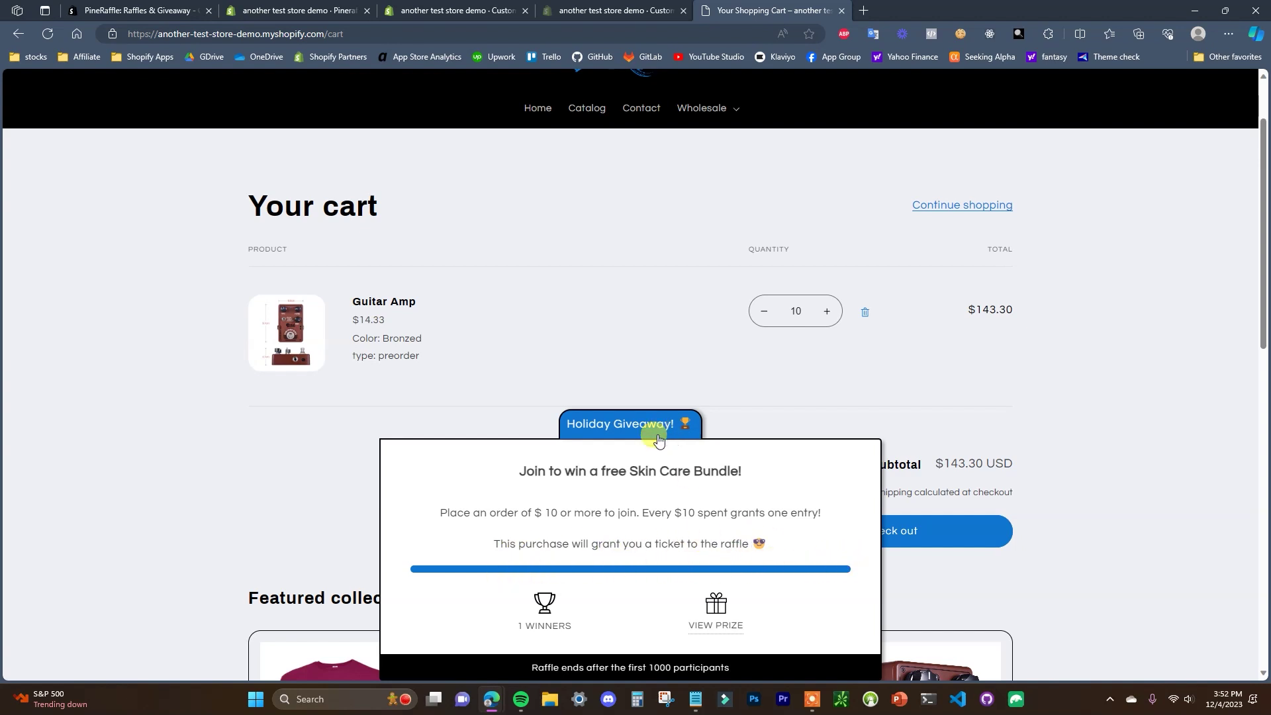
pyautogui.click(638, 423)
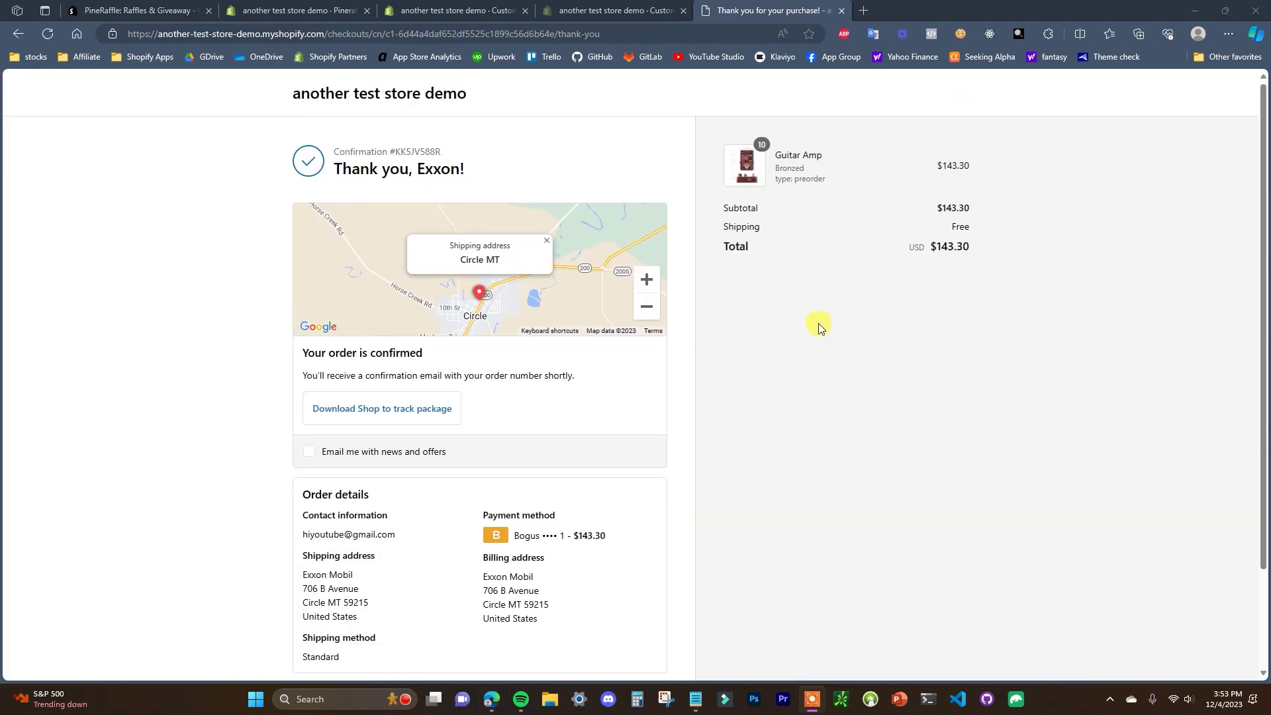
# Return to Pineraffle's raffle status page, reload it, and view the participants of the Demo Giveaway.
pyautogui.click(303, 11)
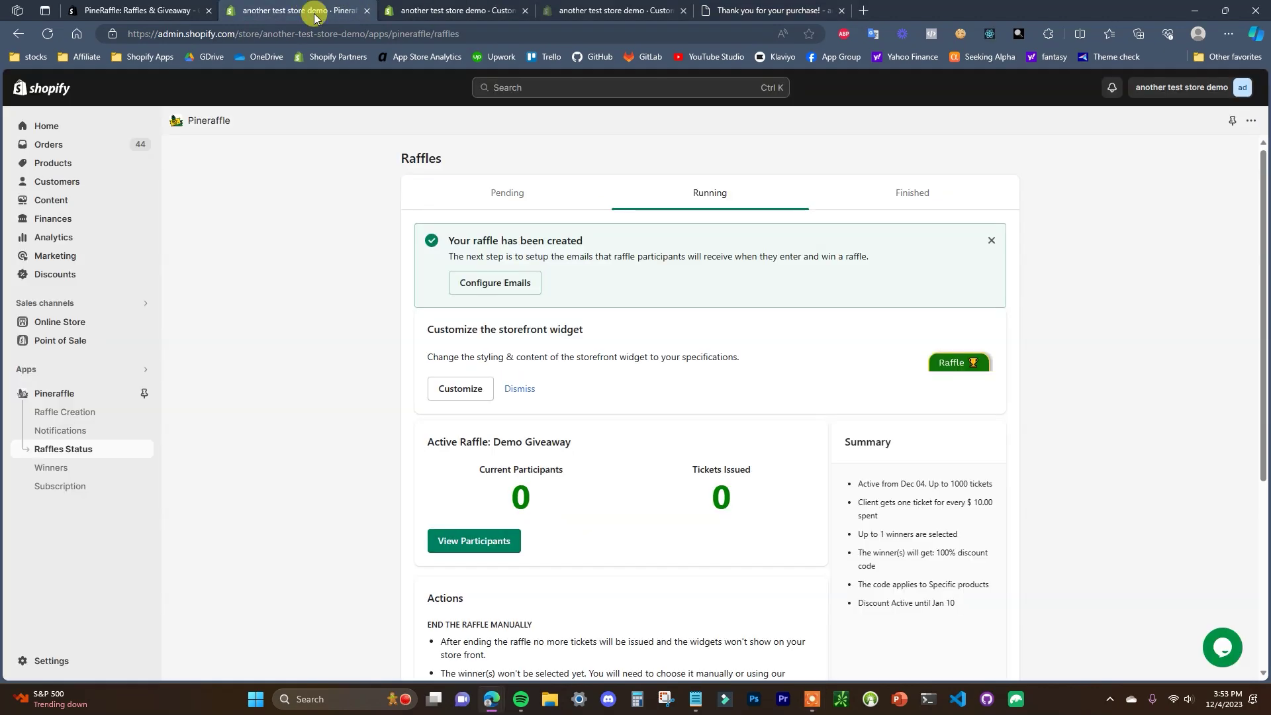
pyautogui.click(56, 37)
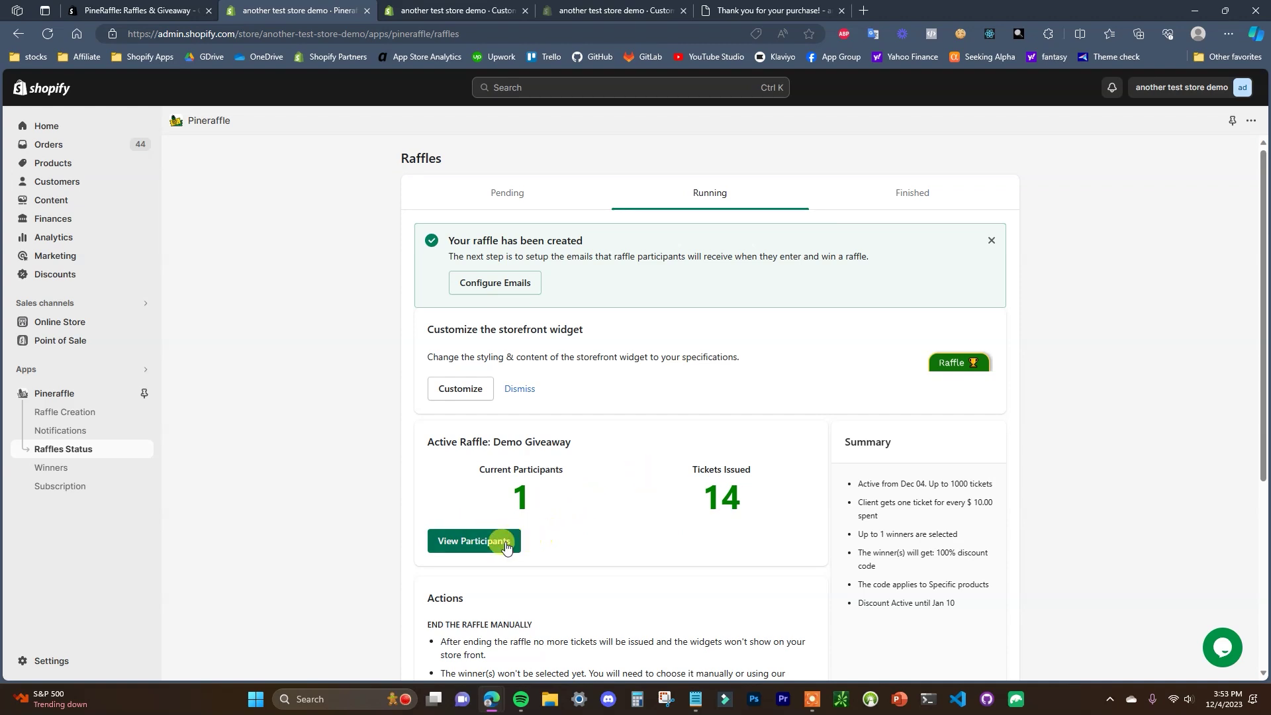
pyautogui.click(468, 543)
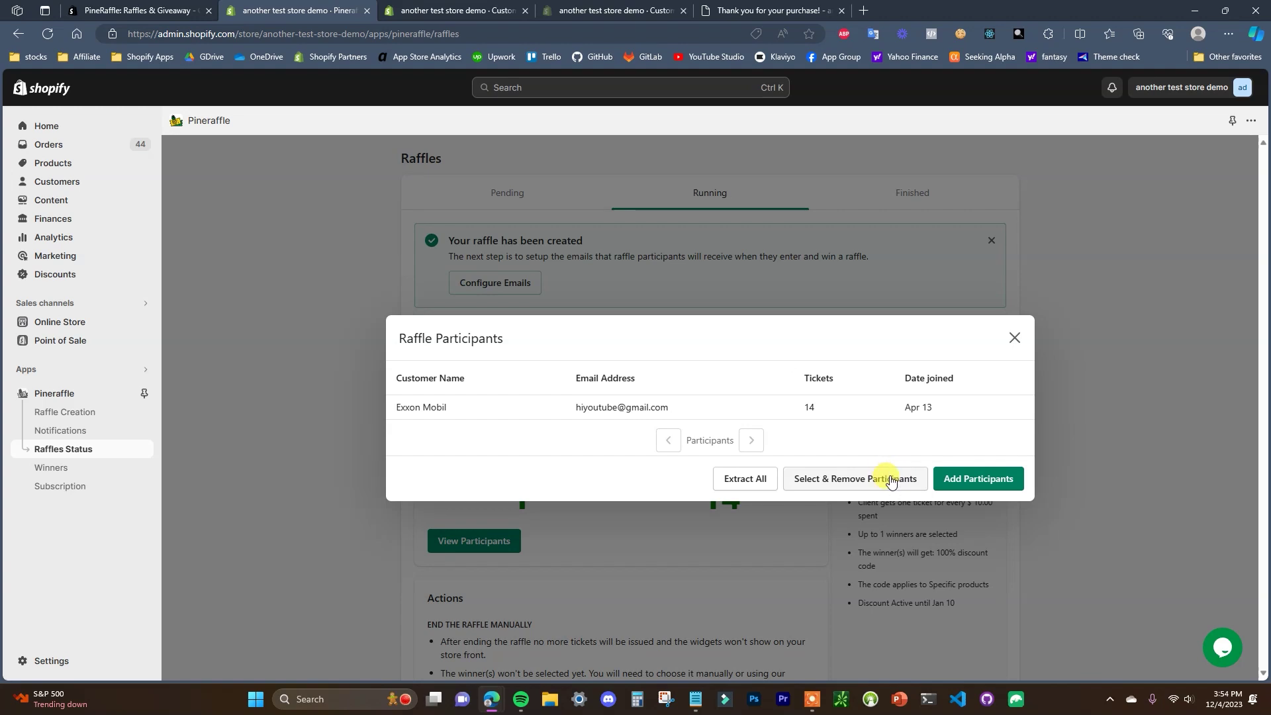
# Close the participants list, end the Demo Giveaway raffle, and have its winner chosen automatically.
pyautogui.click(1014, 338)
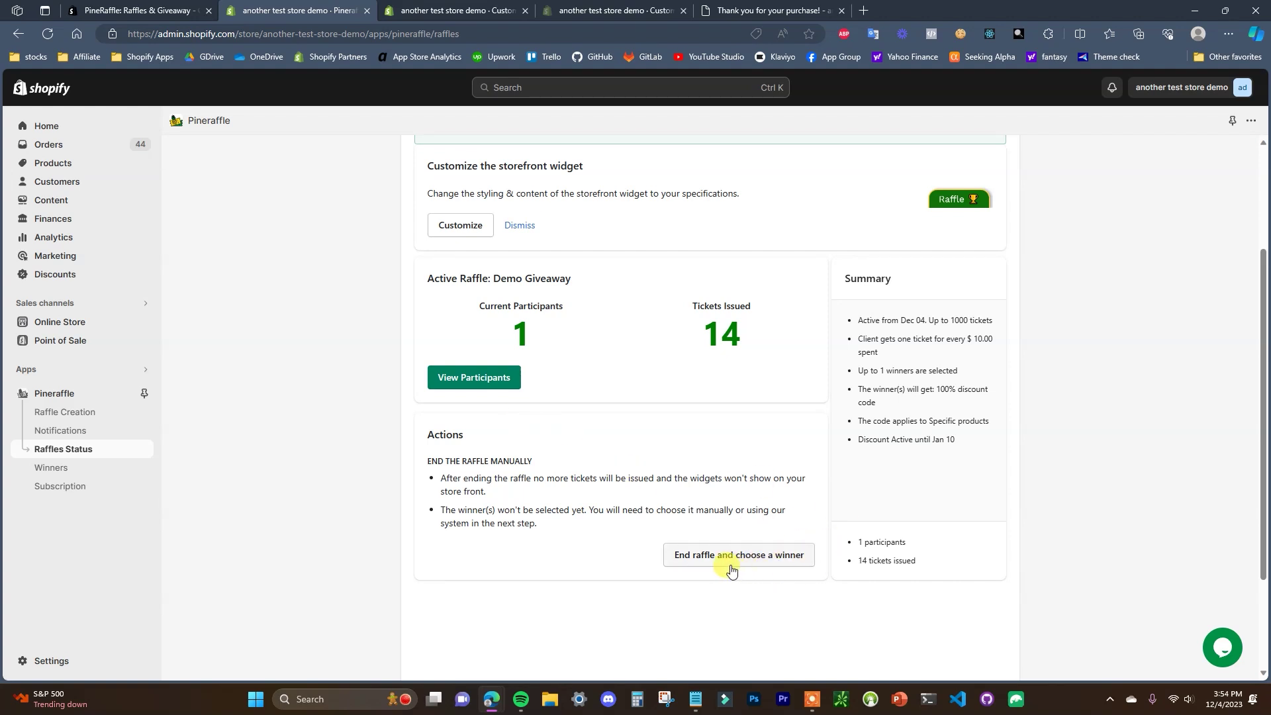
pyautogui.click(770, 561)
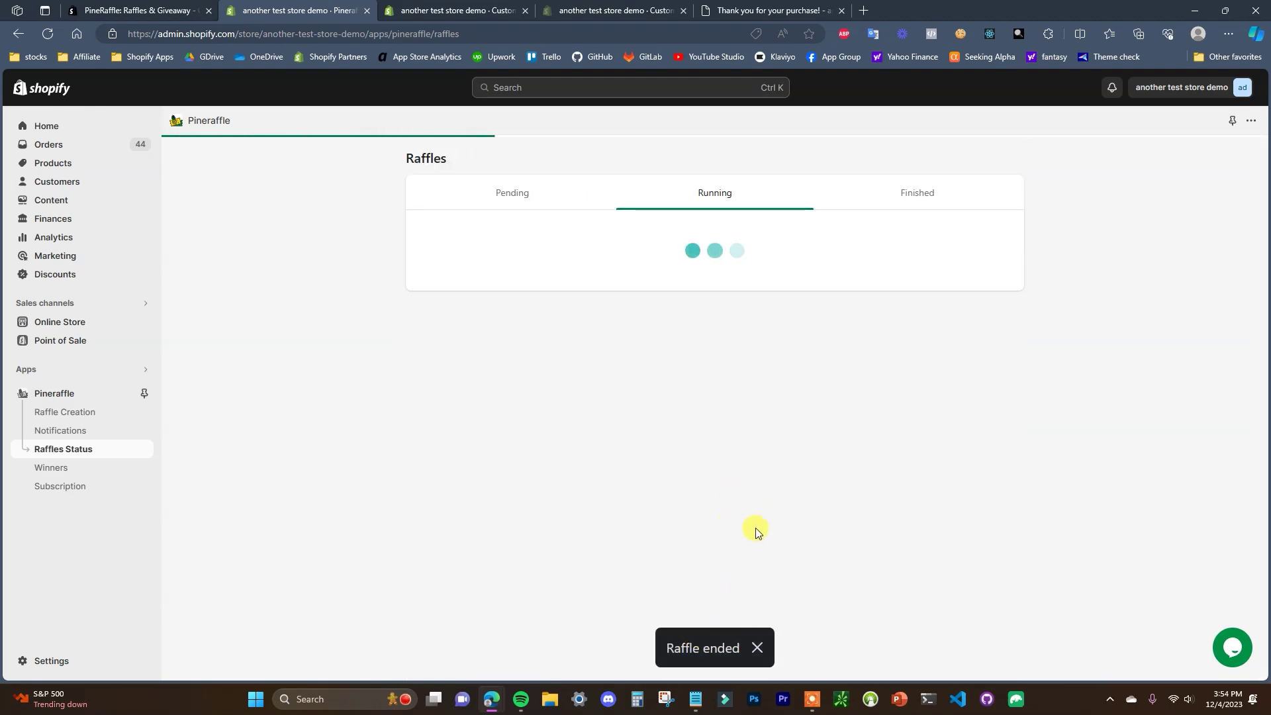
pyautogui.scroll(-3, 835, 477)
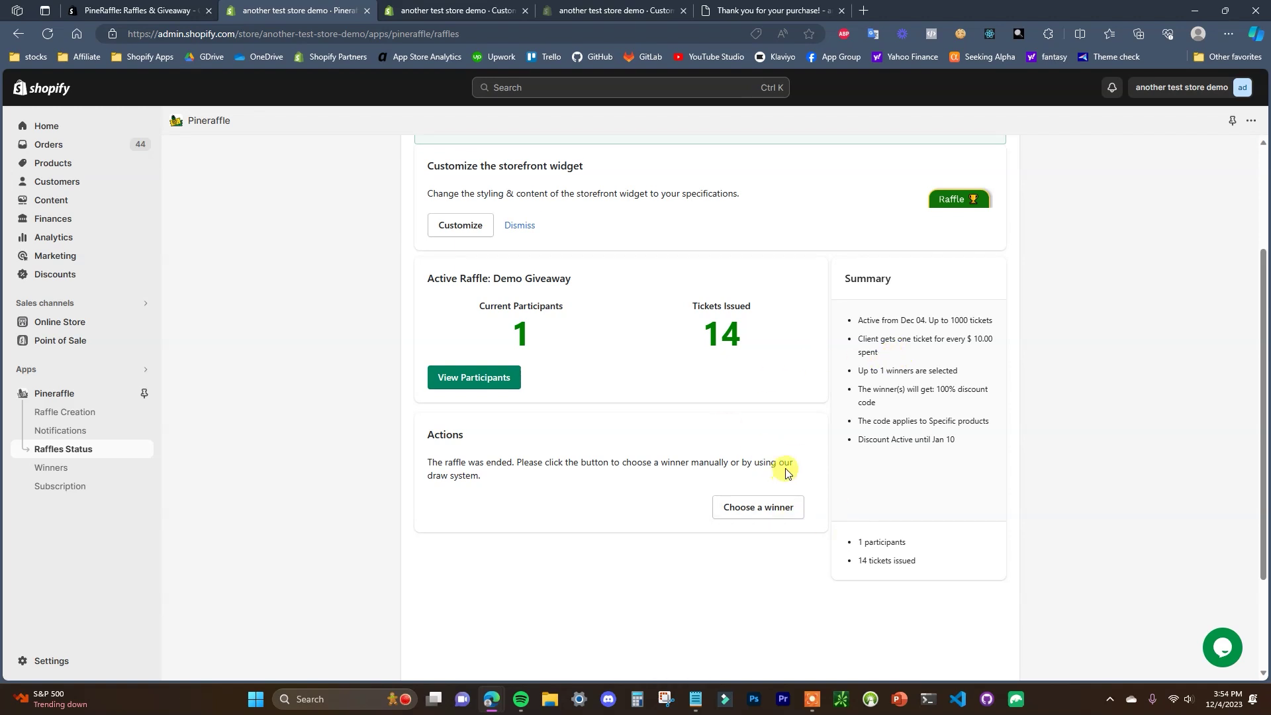
pyautogui.click(765, 507)
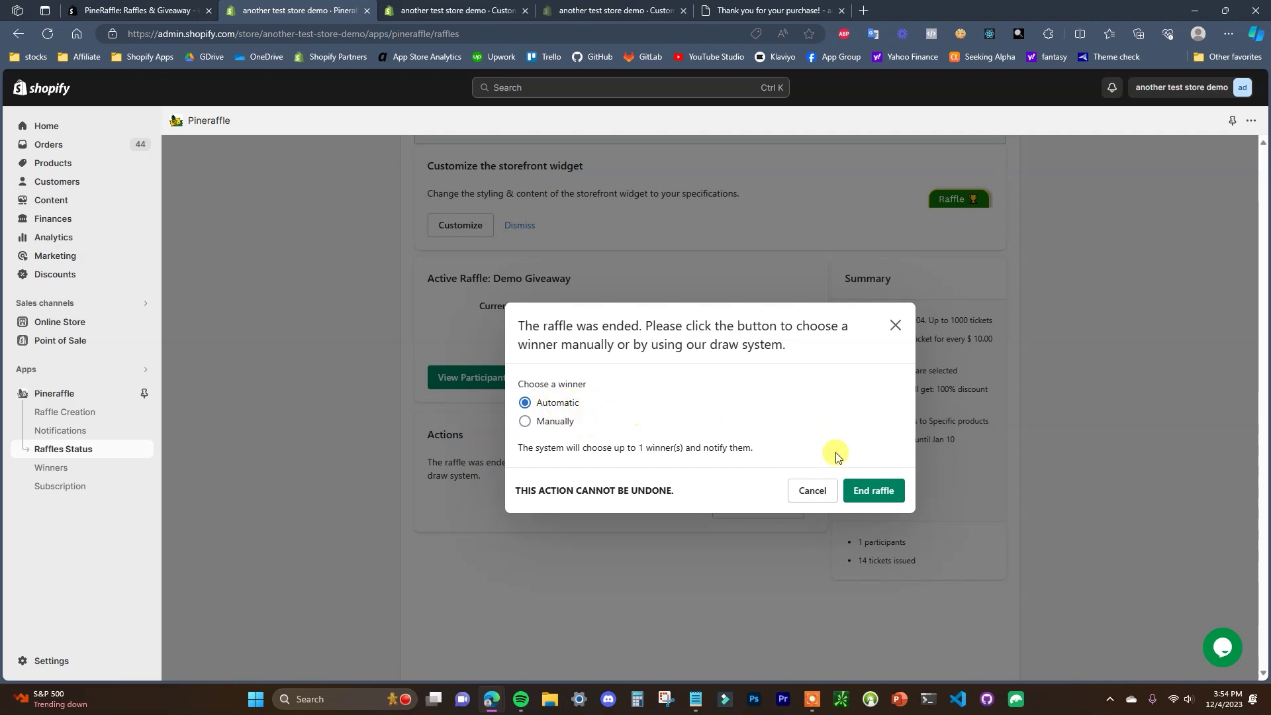
pyautogui.click(891, 491)
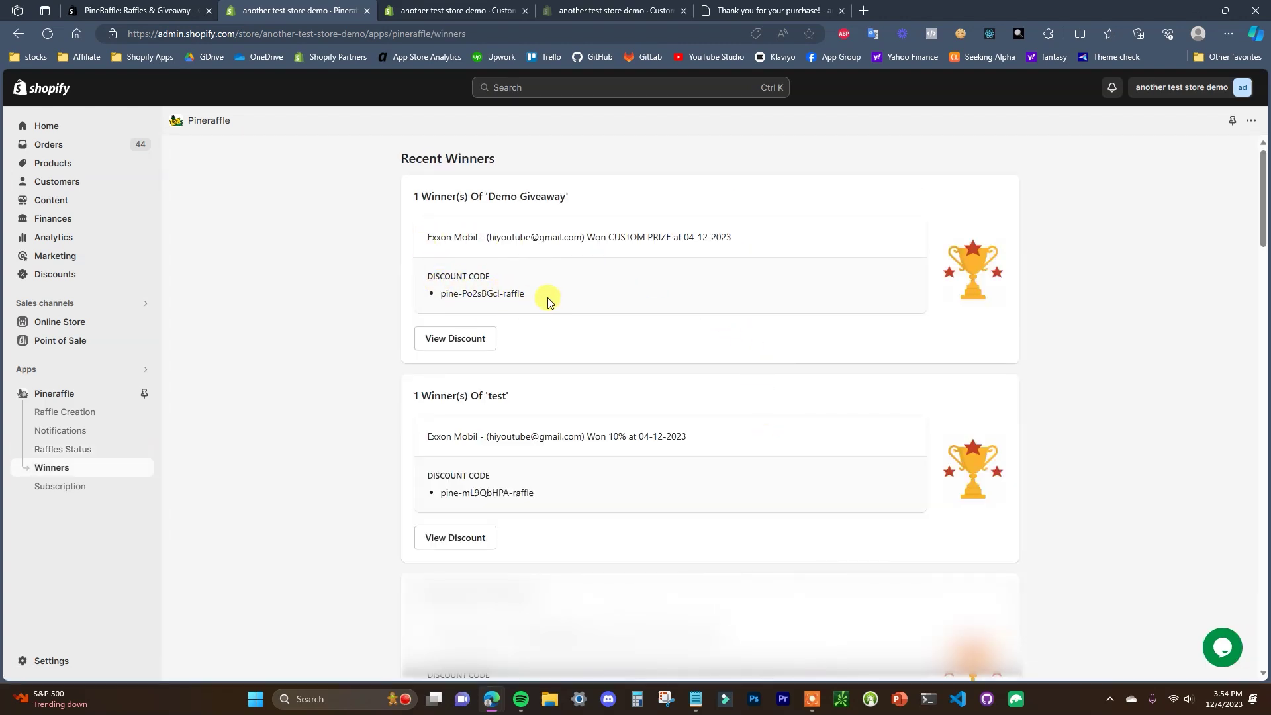
# Examine the Demo Giveaway winner's discount code, and check the storefront home page before returning to the recent winners.
pyautogui.moveTo(442, 294); pyautogui.dragTo(538, 306)
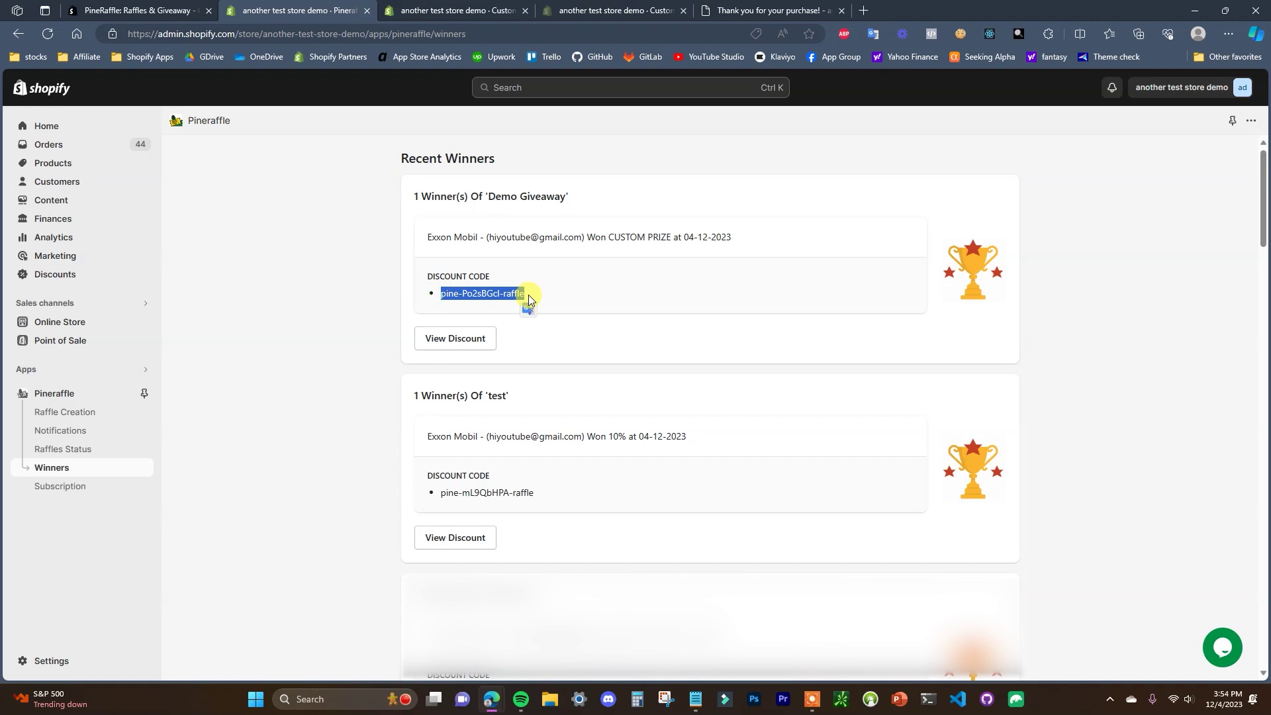
pyautogui.click(529, 300)
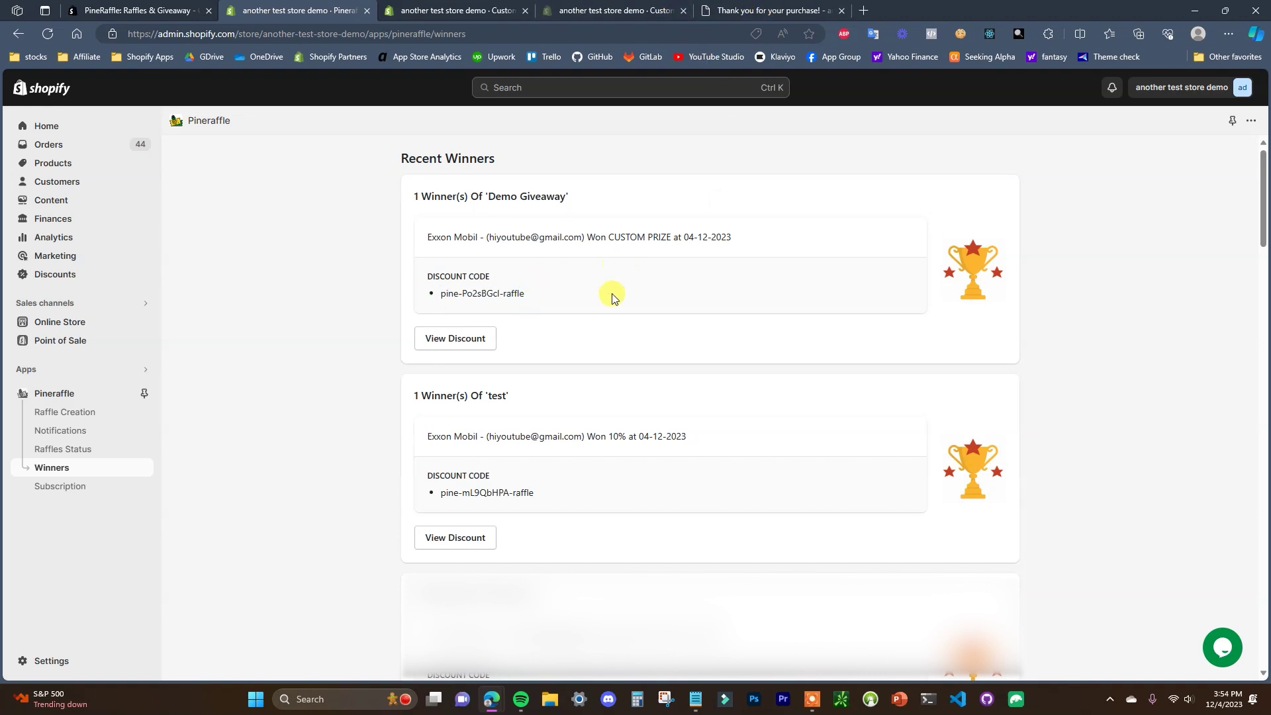
pyautogui.hotkey('ctrl', '5')
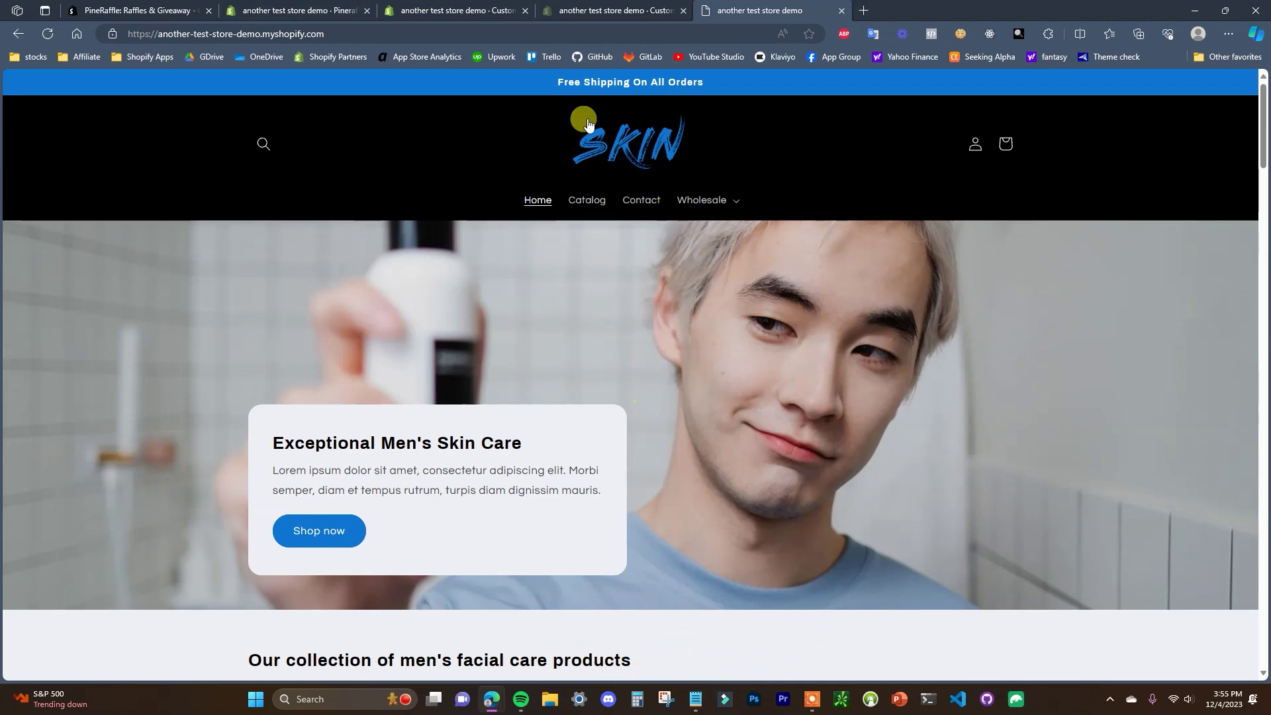
pyautogui.hotkey('ctrl', '2')
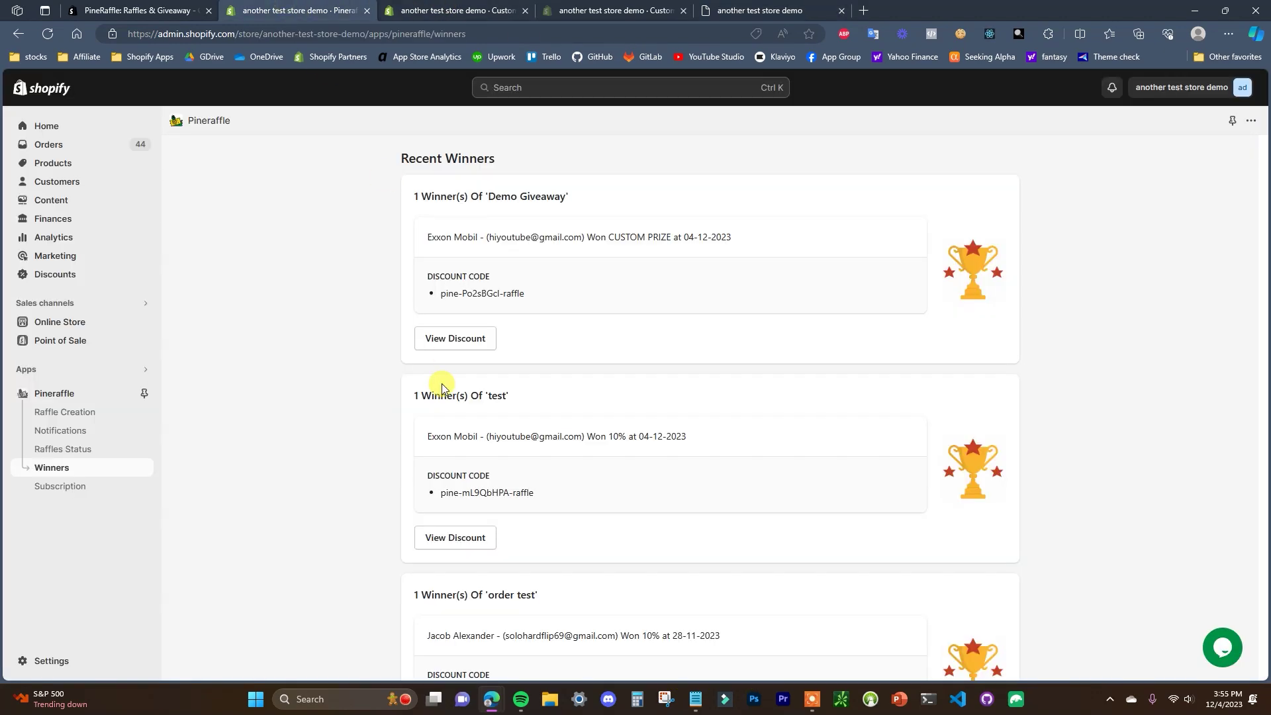
# Review the new raffle form's date and raffle type options, and briefly check the PineRaffle listing in the Shopify App Store.
pyautogui.click(109, 414)
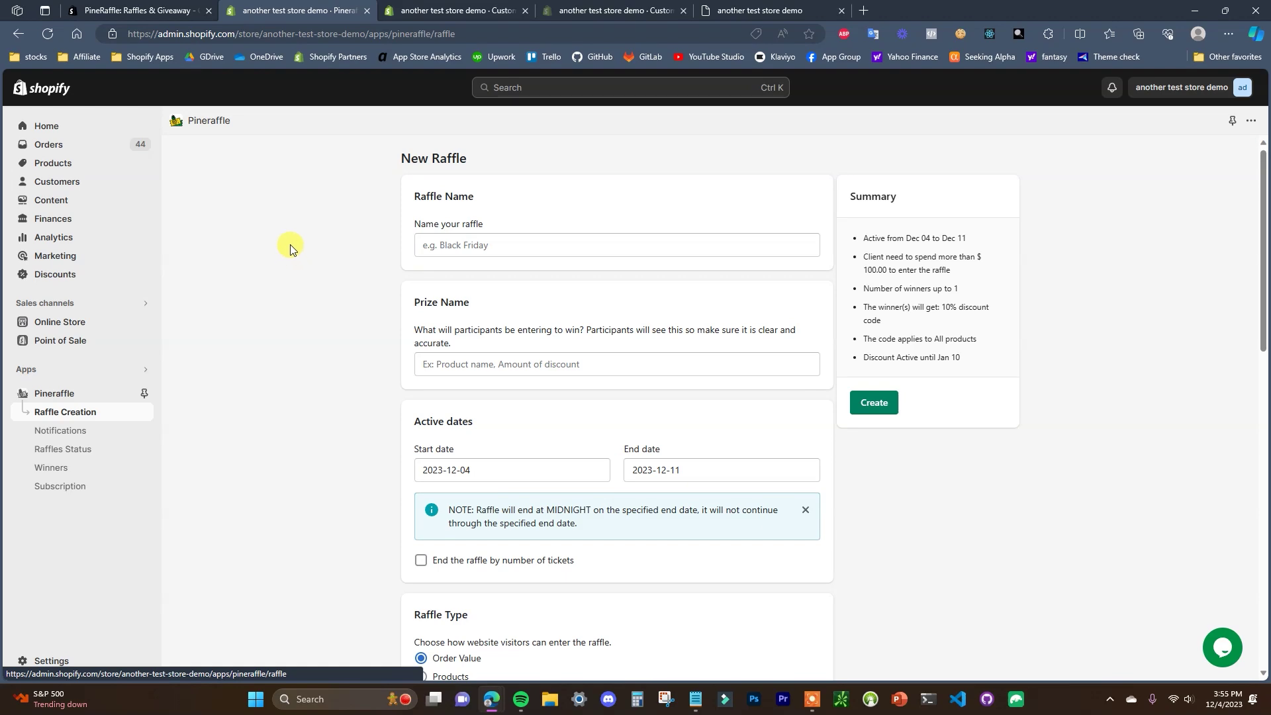
pyautogui.scroll(-1, 295, 278)
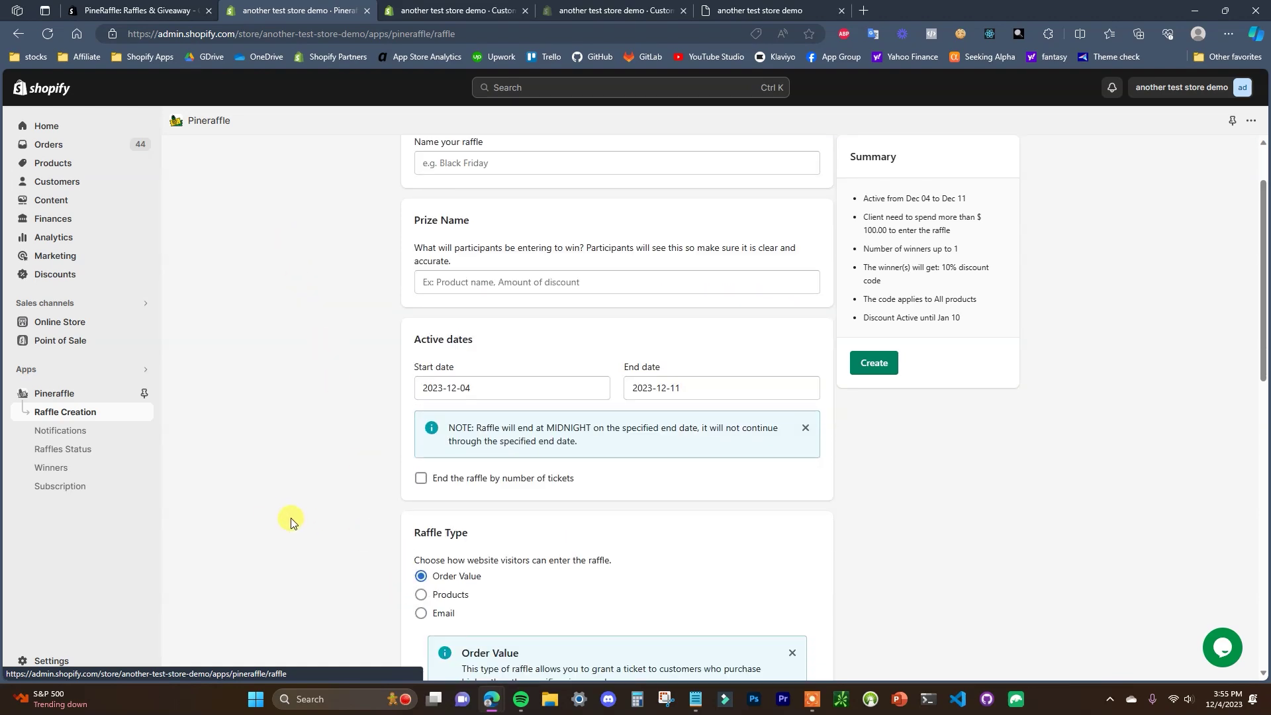
pyautogui.scroll(-2, 292, 523)
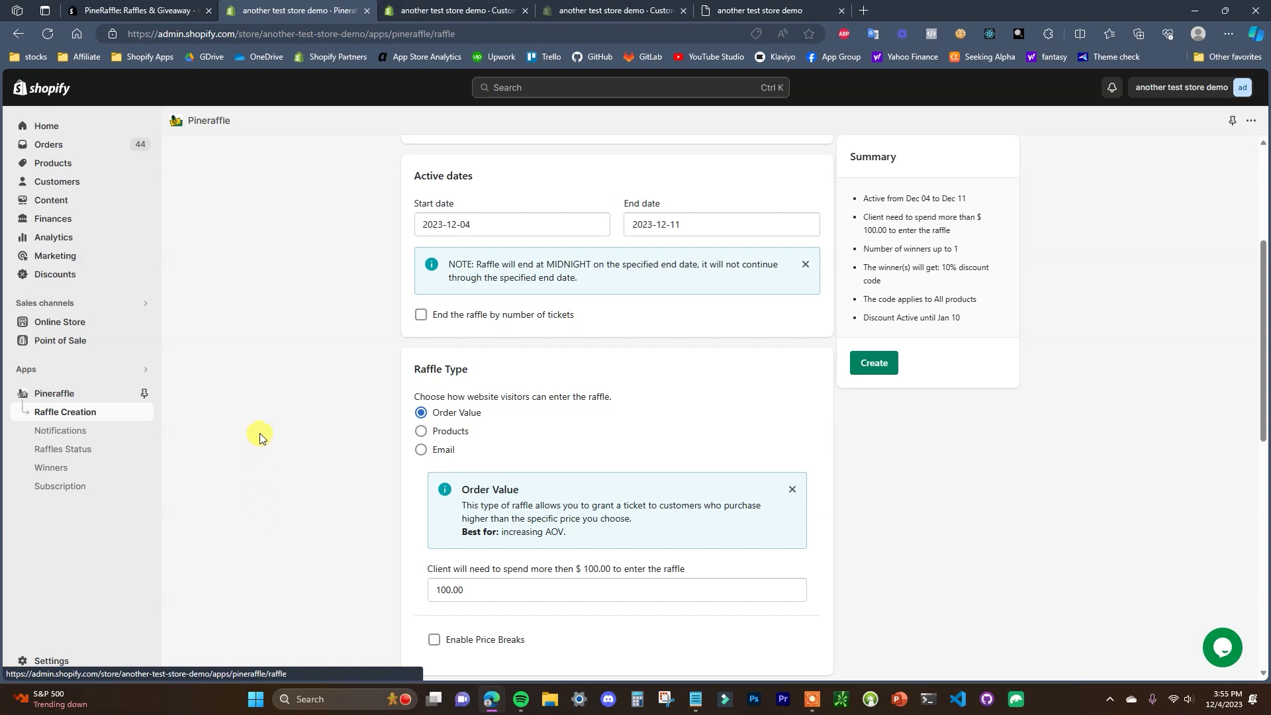
pyautogui.click(217, 7)
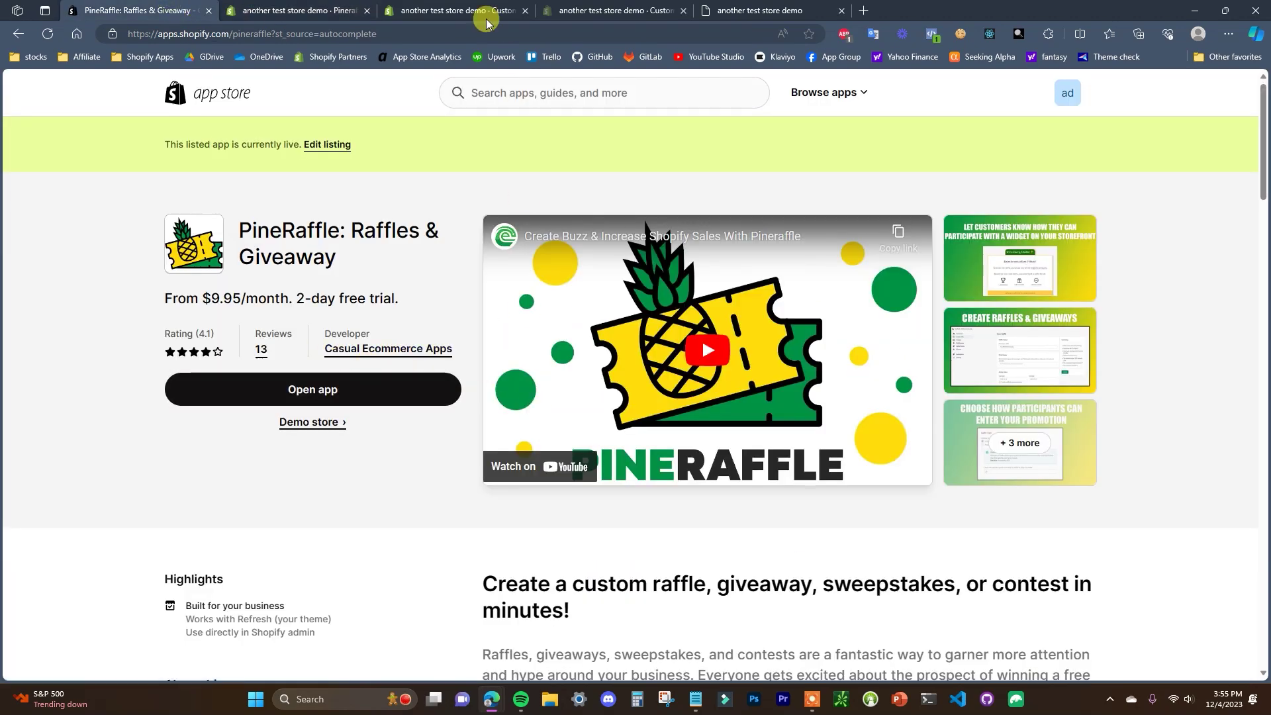
pyautogui.click(330, 7)
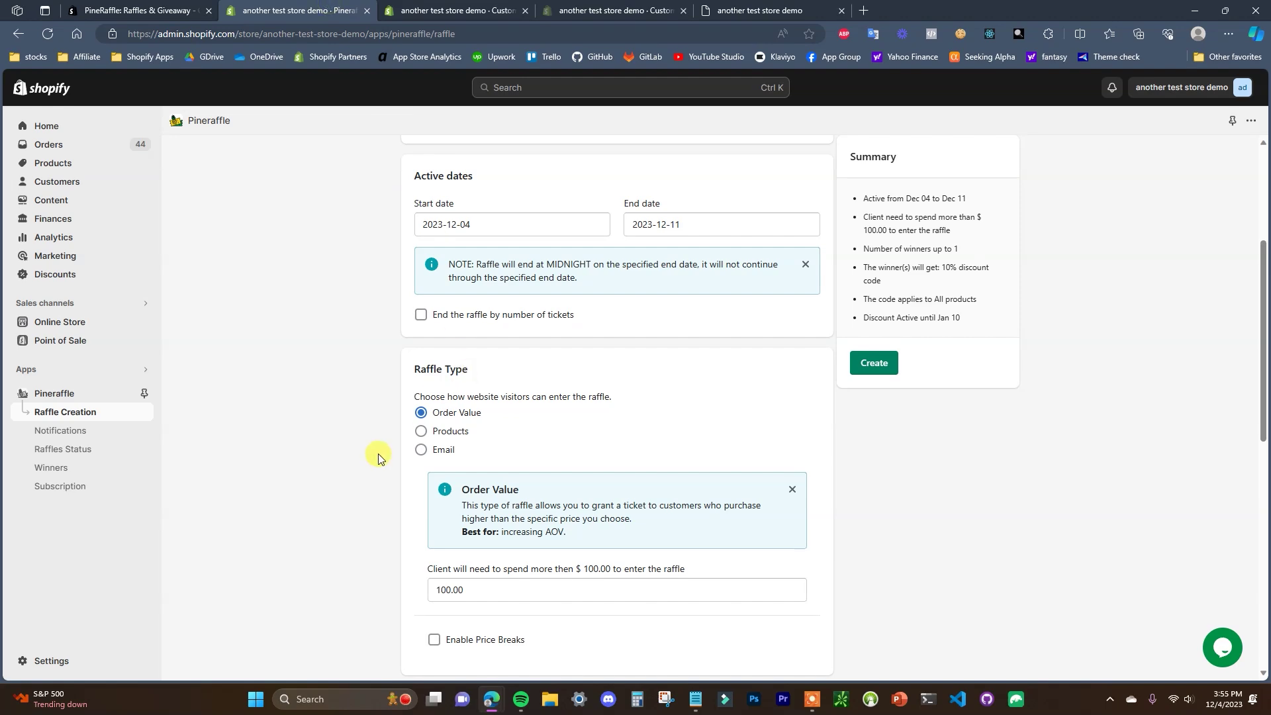